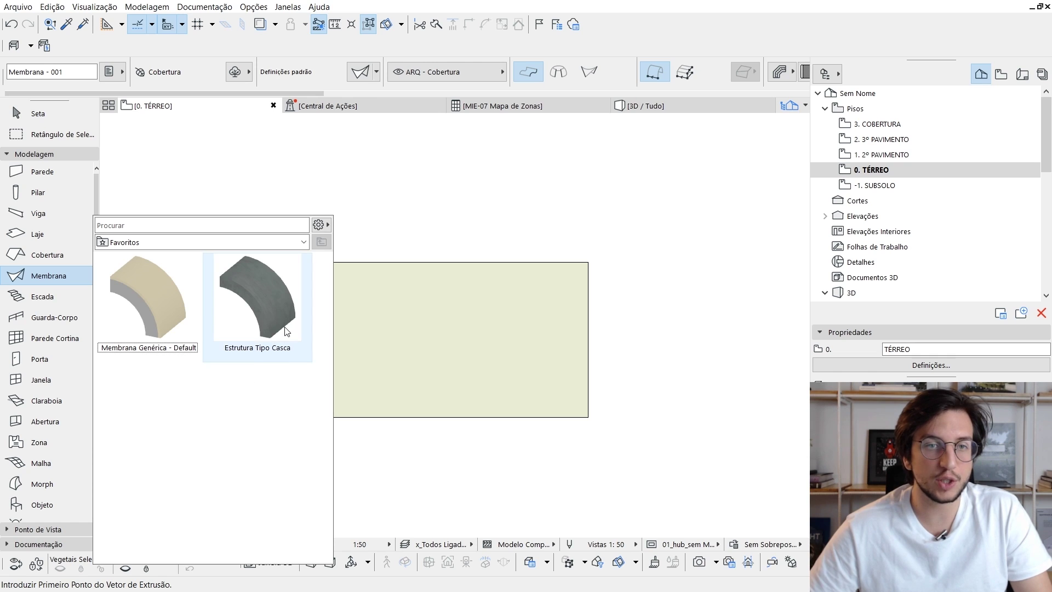
Step: Place an extruded shell on the terrain using the Estrutura Tipo Casca favorite, with extrusion length 500 and profile width 500
double_click(265, 304)
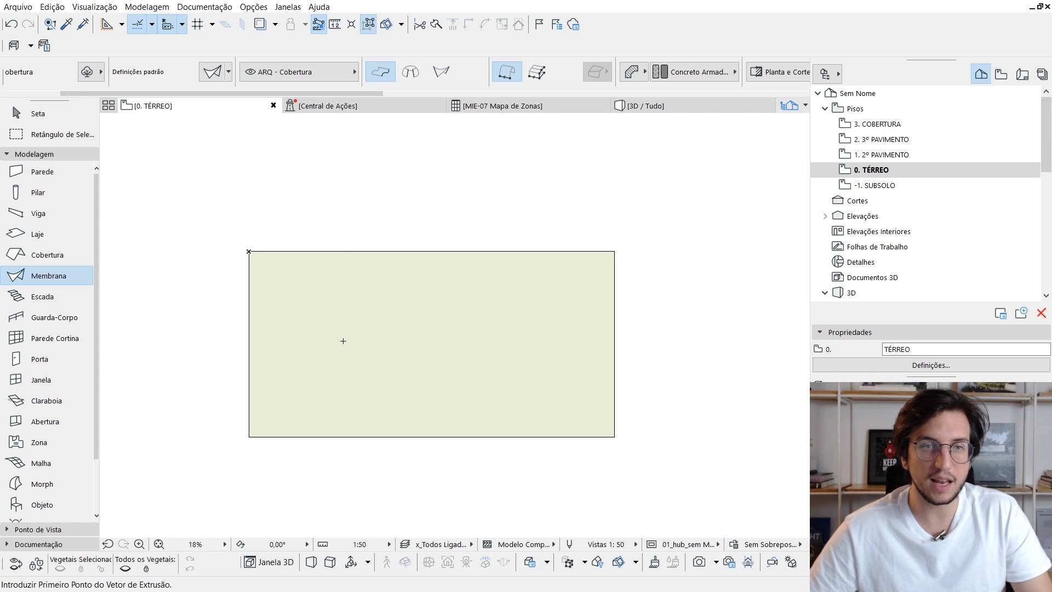
middle_click_drag(343, 342, 353, 345)
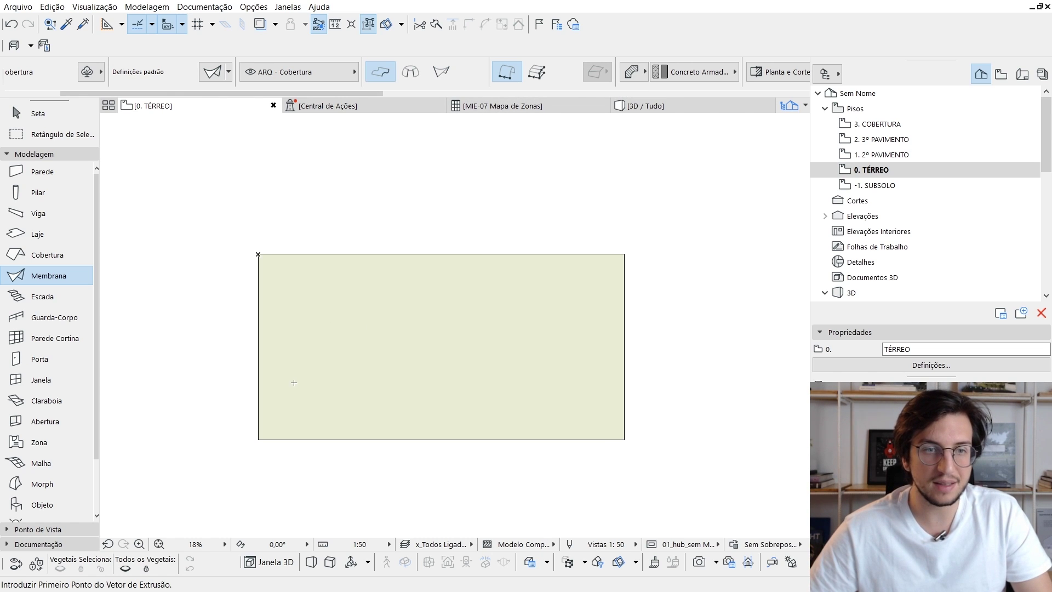
left_click(298, 374)
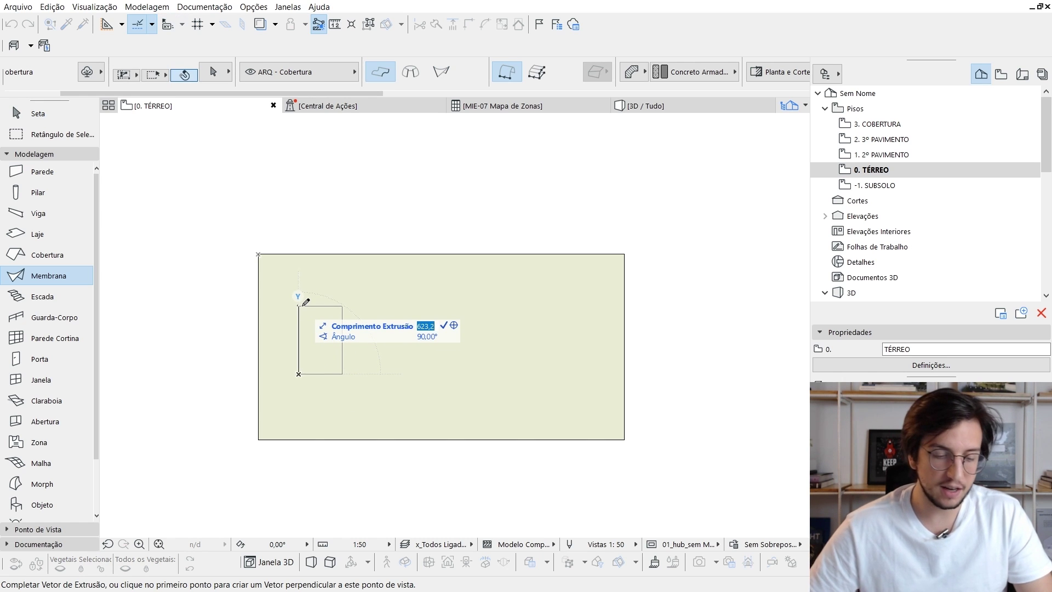
type("500")
key("Return")
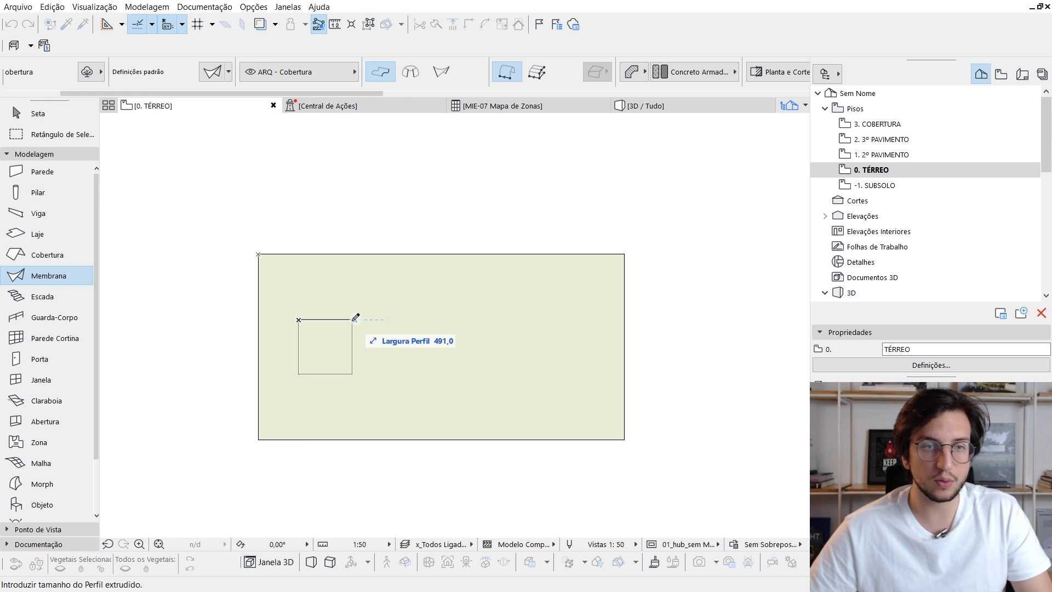
key("Tab")
type("500")
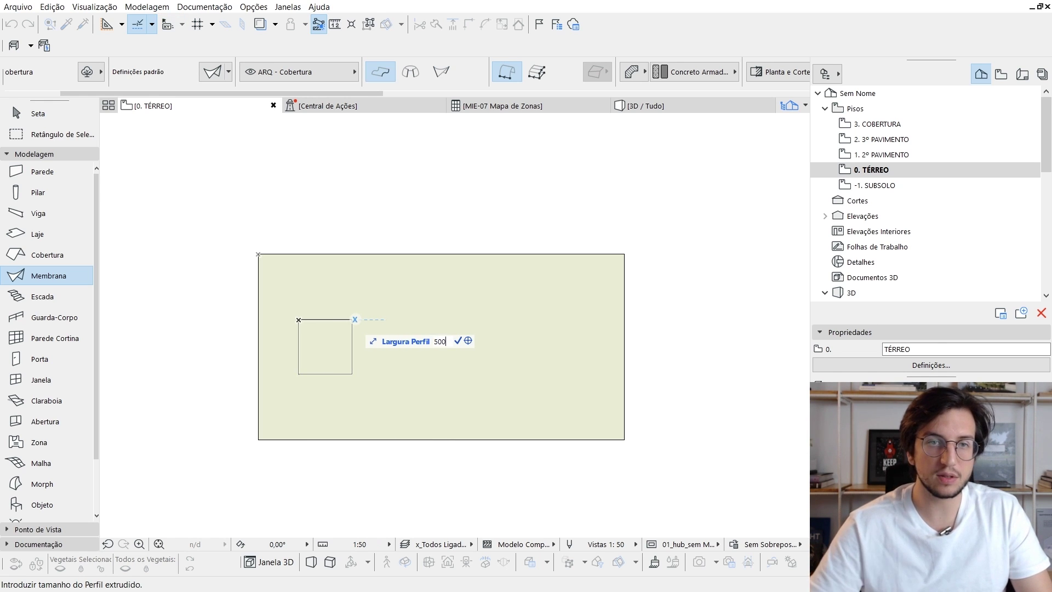
key("Return")
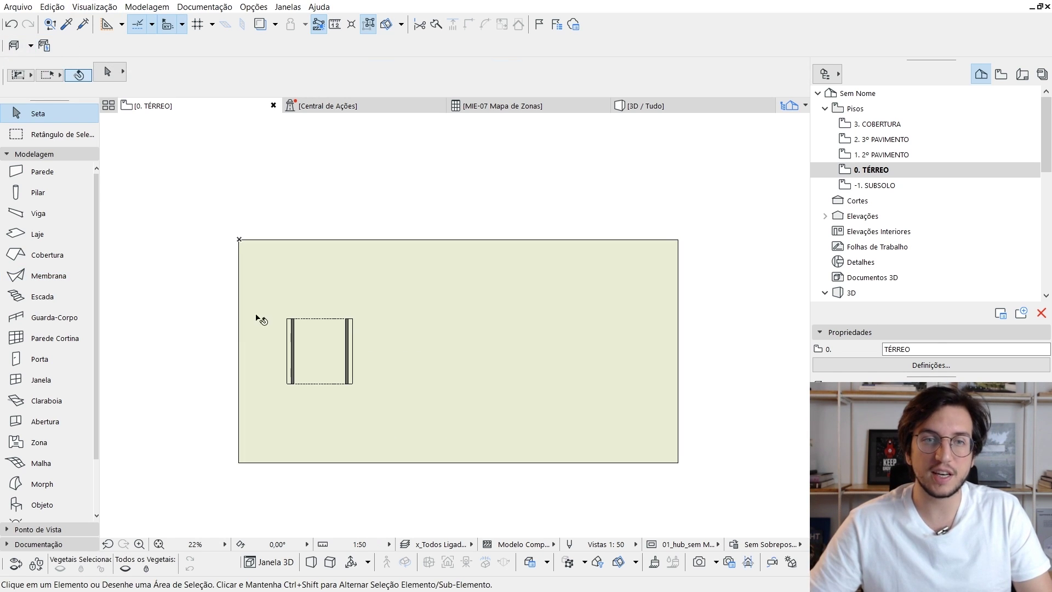
Step: Open the 3D view and straighten the shell's arched profile into a flat segment at ground level
key("F3")
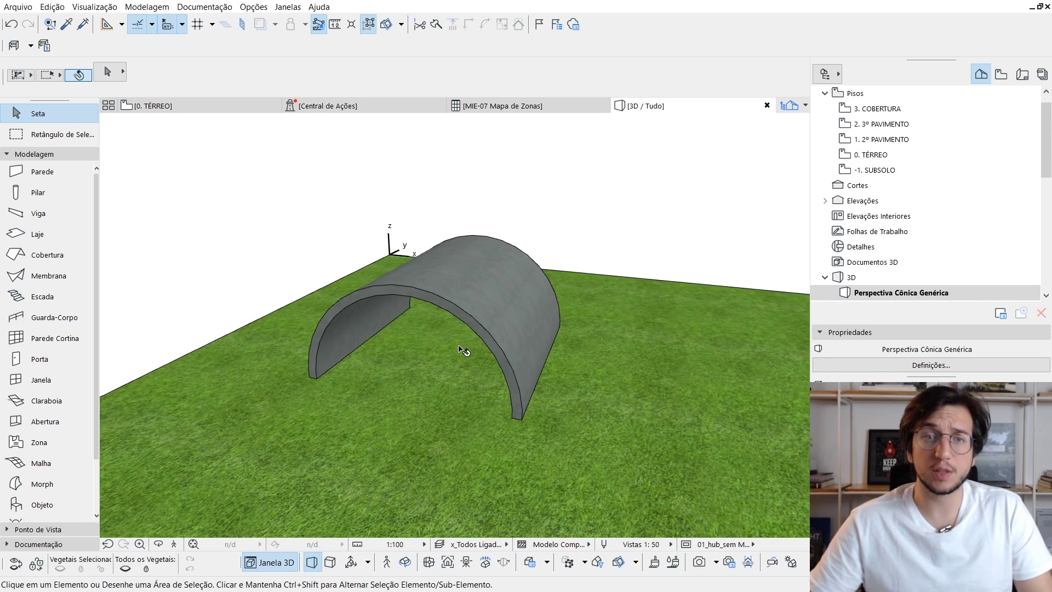
middle_click_drag(458, 345, 437, 379, "shift")
left_click(438, 307)
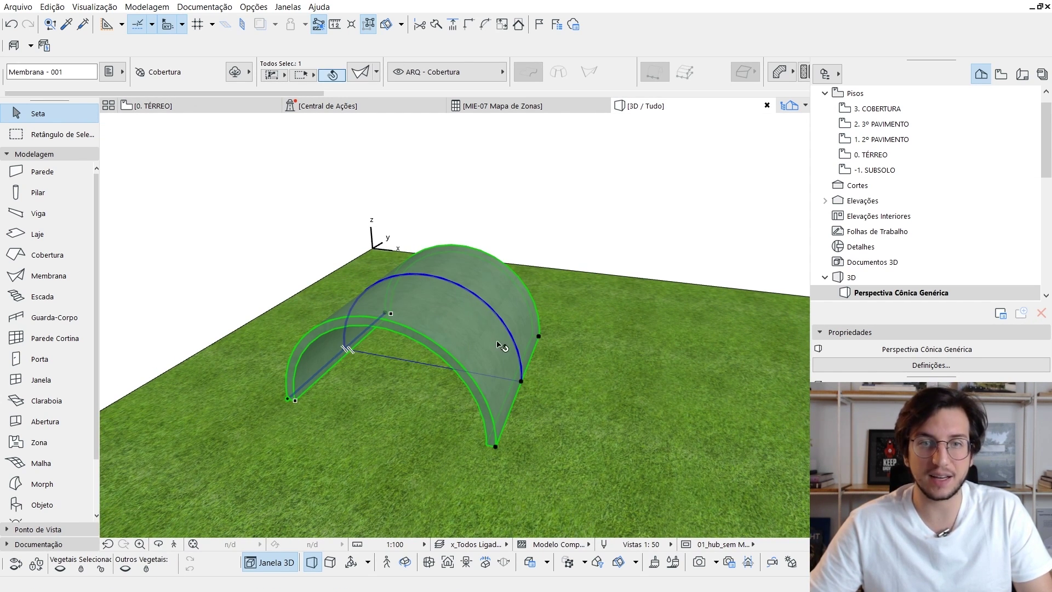
middle_click_drag(520, 386, 425, 294, "shift")
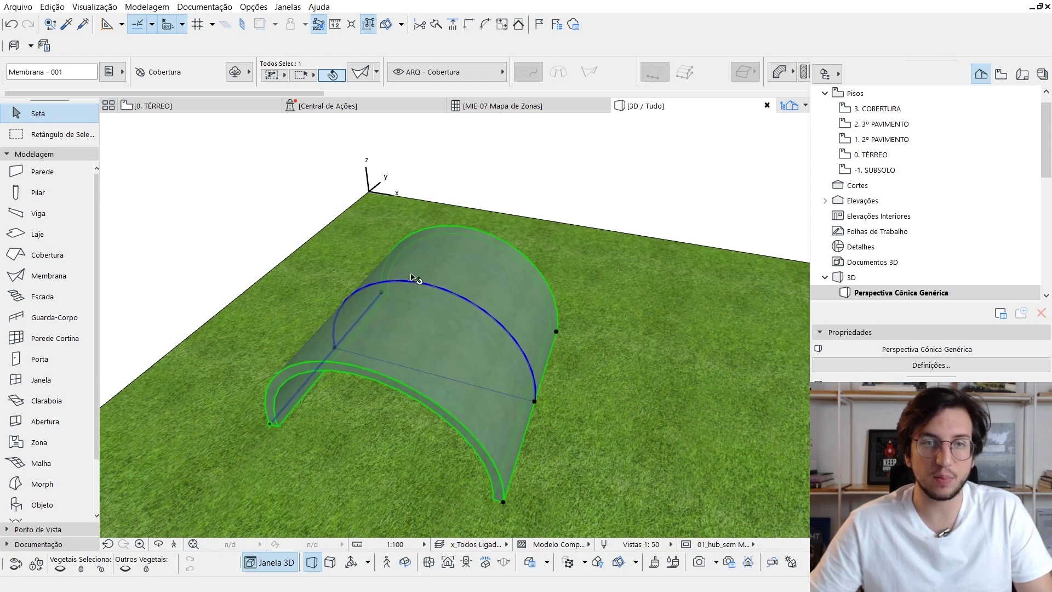
left_click(436, 289)
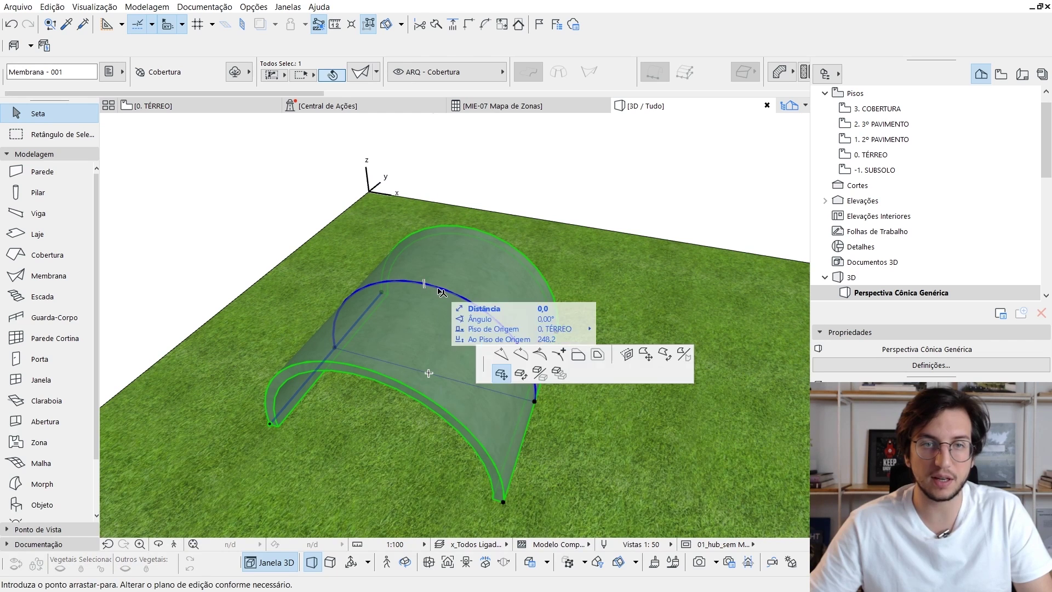
middle_click_drag(436, 274, 429, 313, "shift")
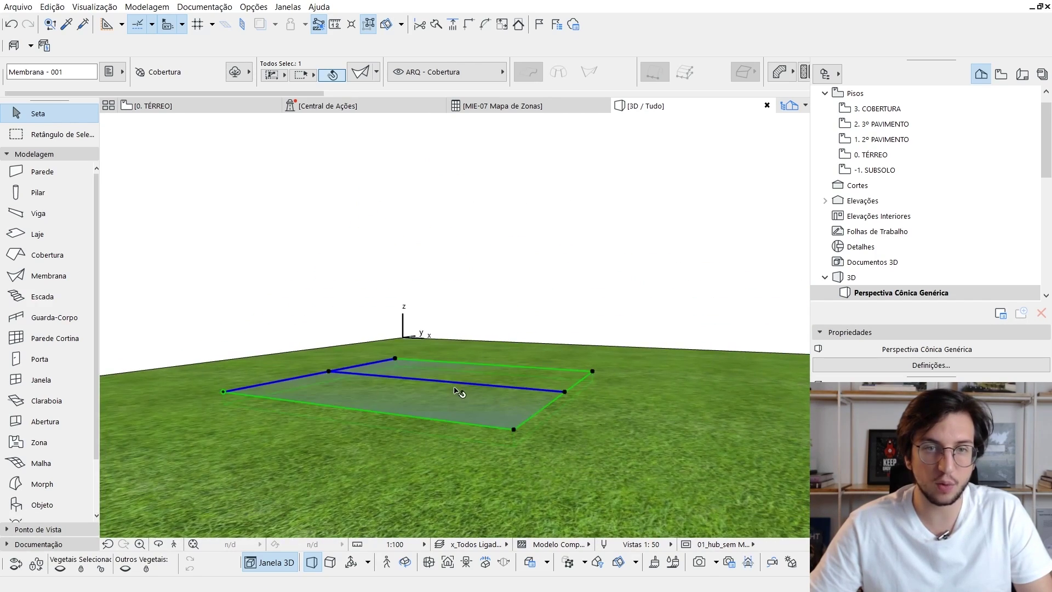
Step: Insert a node in the shell's flat profile line and raise it to form a peak, about 480 from the profile's start
middle_click_drag(454, 387, 445, 411, "shift")
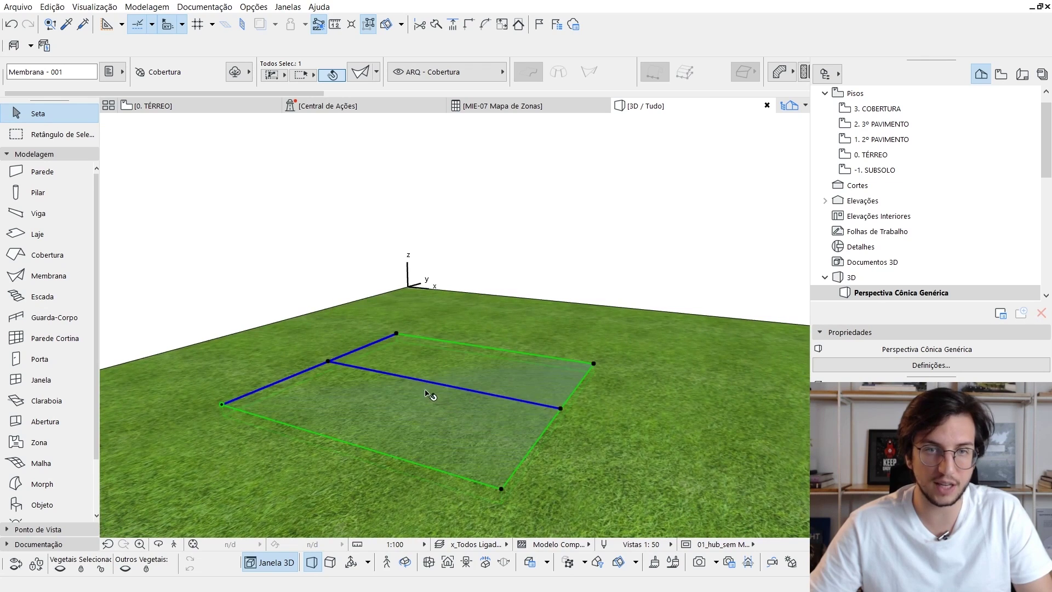
left_click(436, 383)
scroll(438, 378, "down", 1)
mouse_move(439, 378)
middle_mouse_down("shift")
mouse_move(458, 388)
mouse_move(456, 411)
mouse_move(454, 384)
middle_mouse_up("shift")
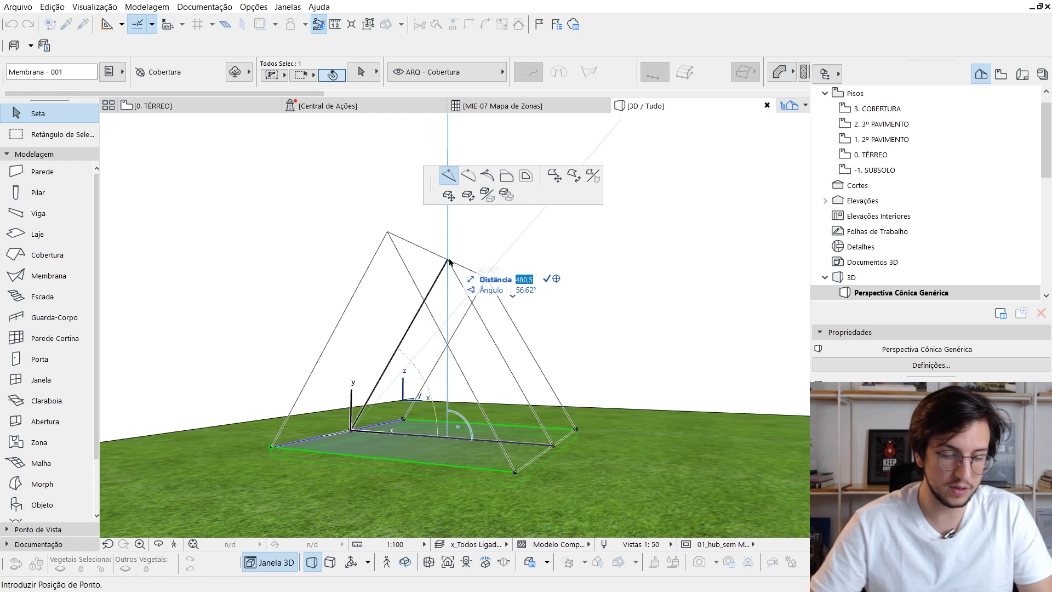
left_click(452, 254)
Step: Bend the peaked profile's descending segment into an outward-bulging arc by editing its tangent
mouse_move(452, 254)
middle_mouse_down("shift")
mouse_move(512, 394)
mouse_move(463, 345)
mouse_move(493, 364)
mouse_move(491, 301)
mouse_move(516, 235)
mouse_move(486, 223)
mouse_move(459, 246)
middle_mouse_up("shift")
left_click(470, 313)
left_click(468, 176)
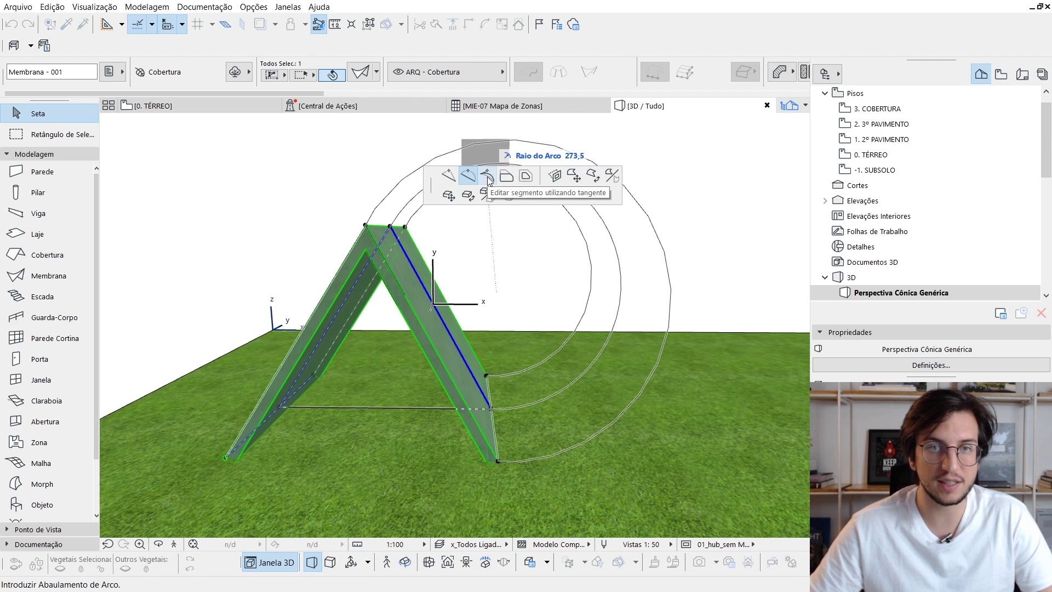
left_click(490, 180)
left_click(510, 306)
Step: Continue the profile from the arc's ground end with a horizontal segment and an 800 long vertical segment
middle_click_drag(499, 385, 464, 395, "shift")
scroll(517, 375, "down", 1)
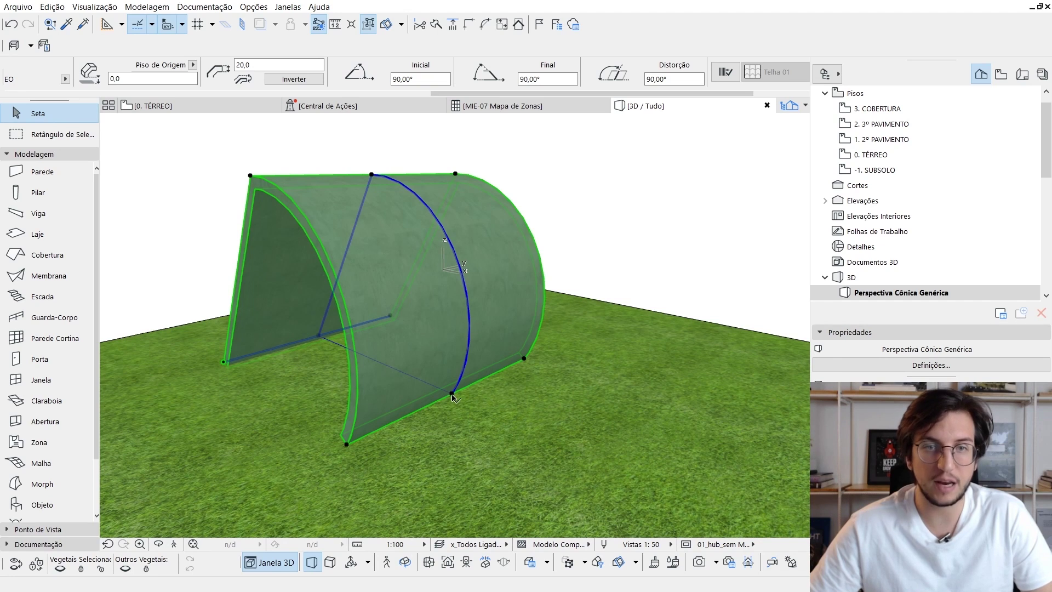
left_click(453, 394)
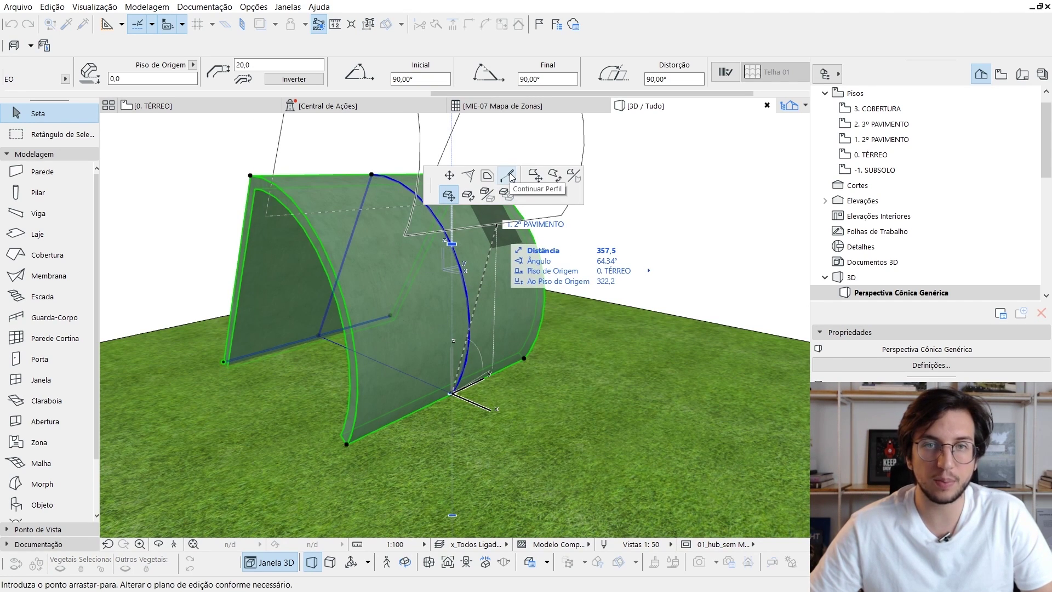
left_click(509, 178)
scroll(460, 356, "down", 3)
middle_click_drag(460, 378, 400, 428, "shift")
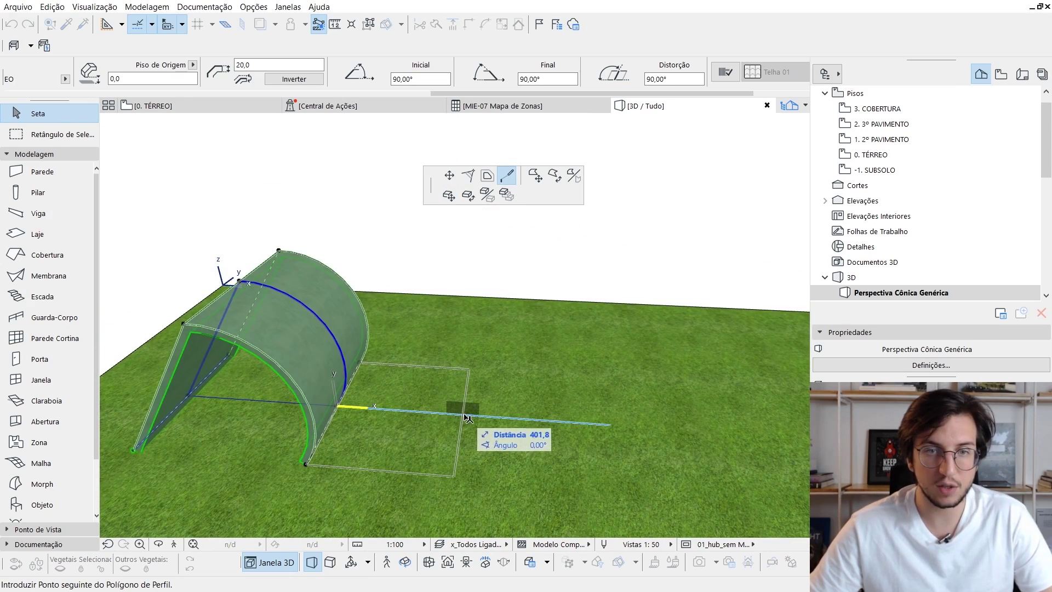
middle_click_drag(477, 425, 430, 356, "shift")
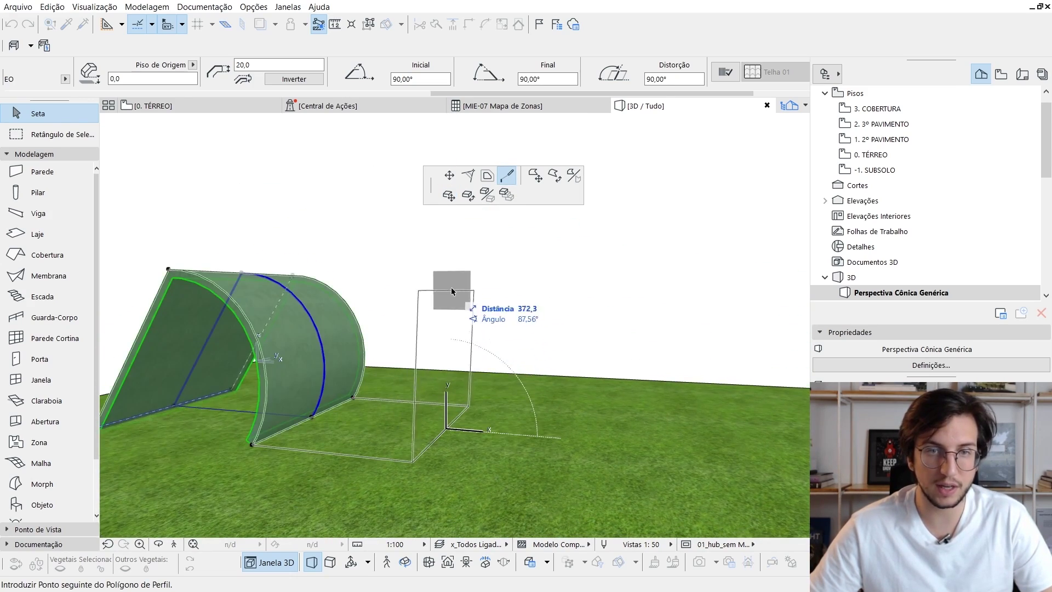
type("r")
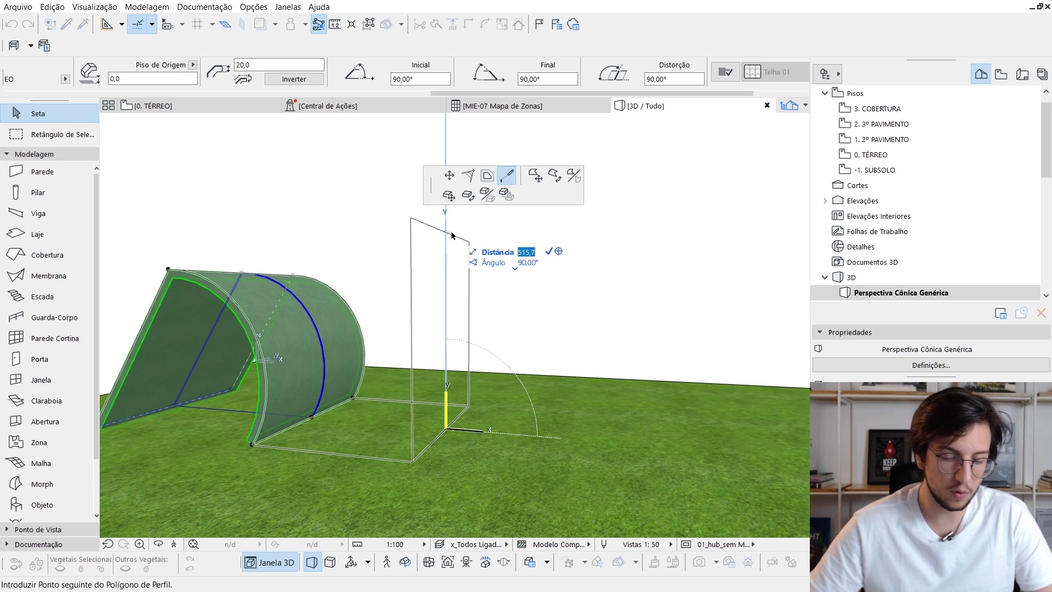
type("800")
key("Return")
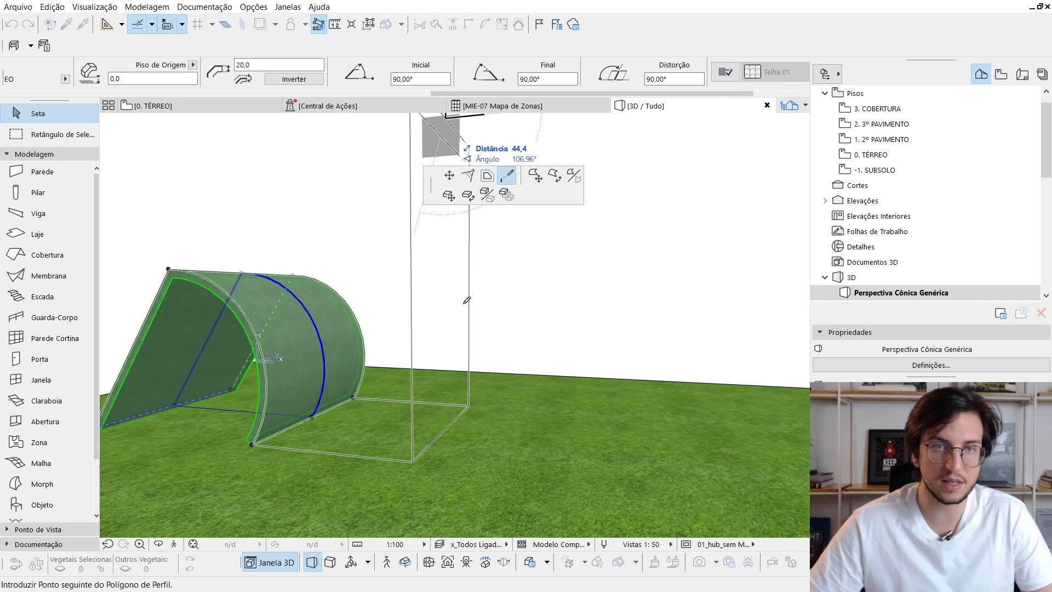
Step: Extend the profile with a 300 horizontal segment and a 45° downward segment about 425 long, and finish the profile
scroll(467, 298, "down", 5)
scroll(482, 305, "up", 3)
key("r")
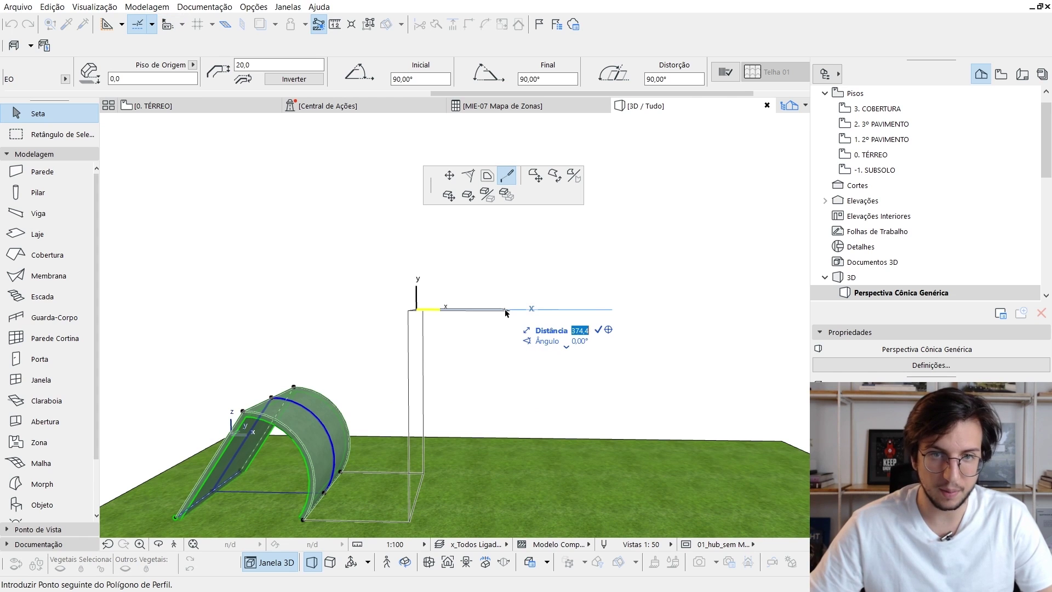
type("300")
key("Return")
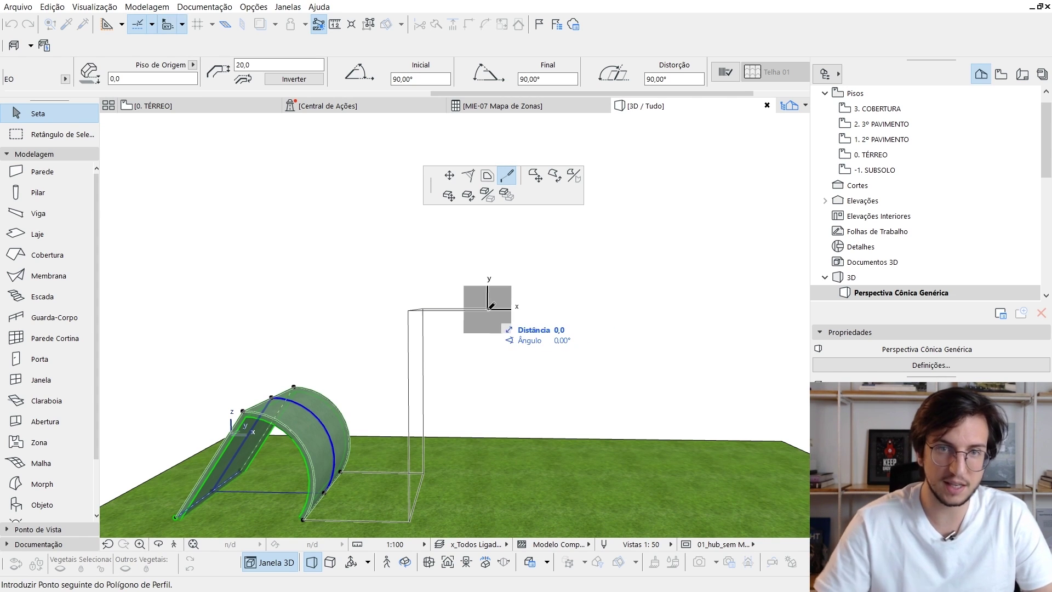
middle_click_drag(505, 313, 521, 381, "shift")
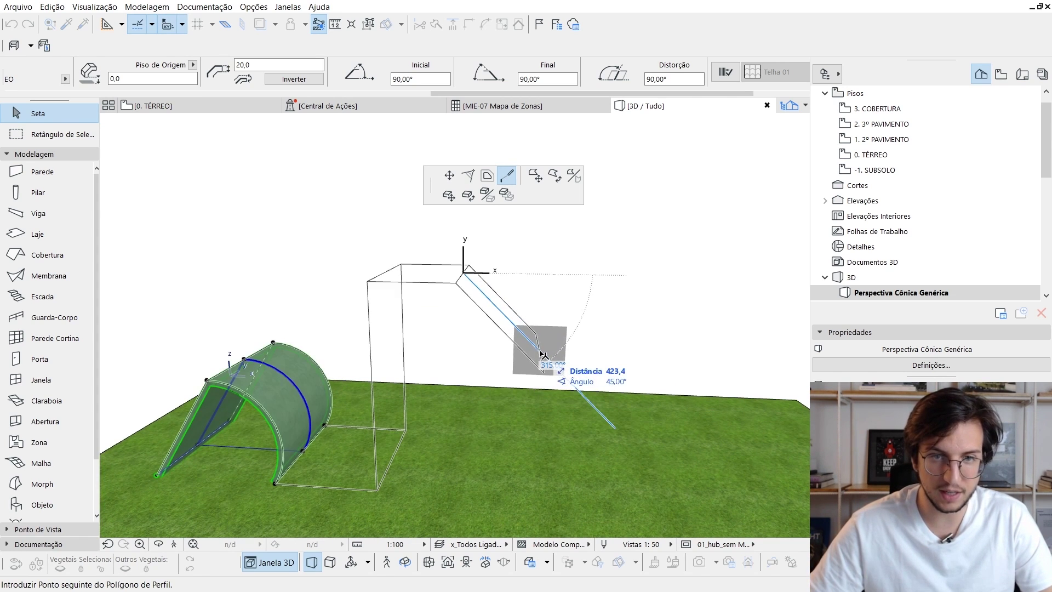
left_click(545, 356)
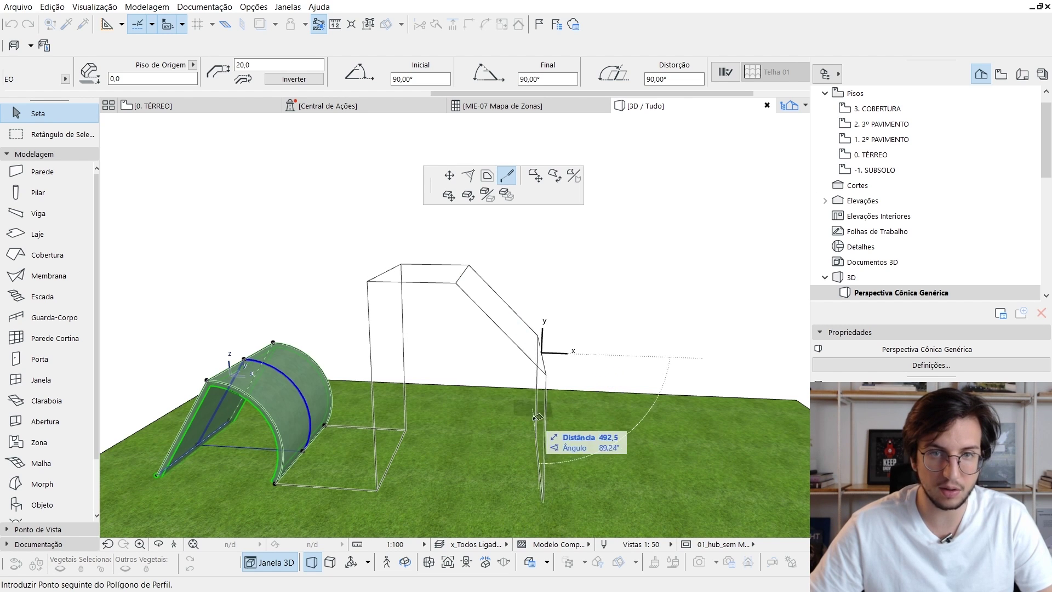
middle_click_drag(545, 356, 481, 310)
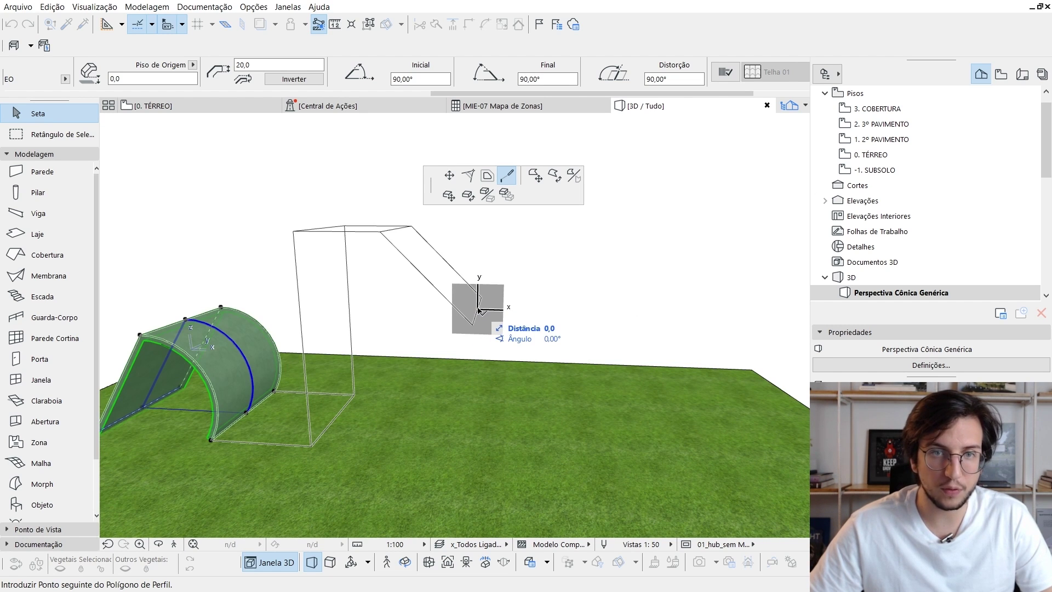
left_click(478, 310)
middle_click_drag(478, 310, 466, 433, "shift")
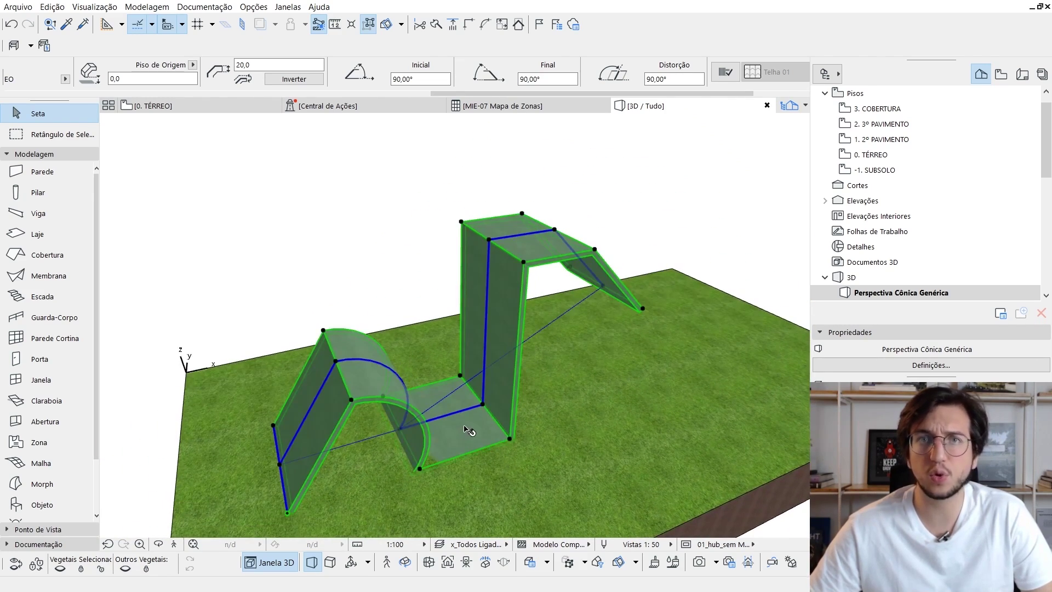
Step: Set the shell's elevation from its origin storey to 20
middle_click_drag(517, 458, 394, 440, "shift")
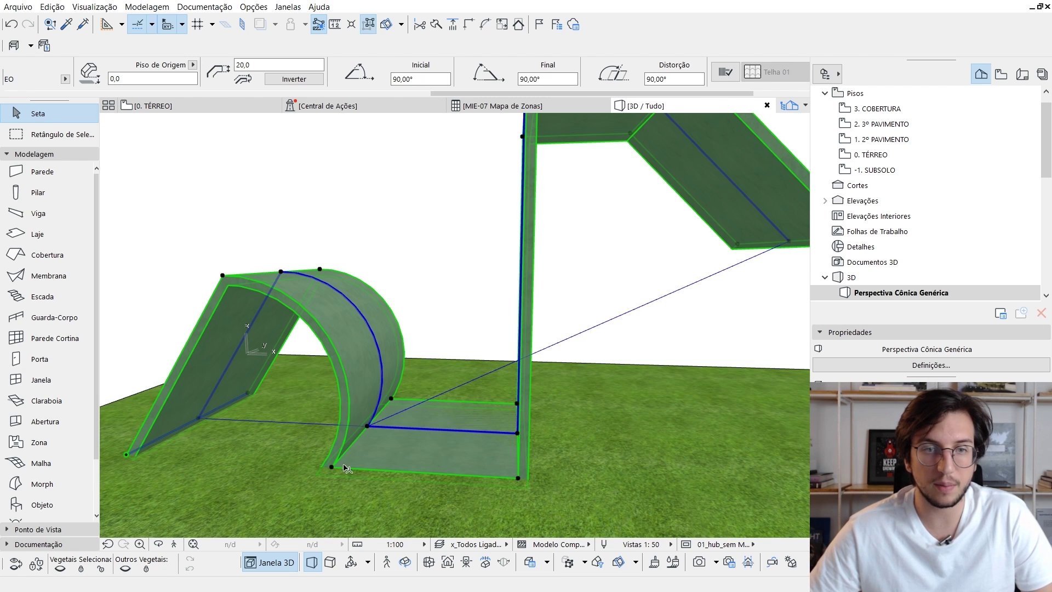
middle_click_drag(347, 469, 365, 444, "shift")
scroll(368, 78, "up", 9)
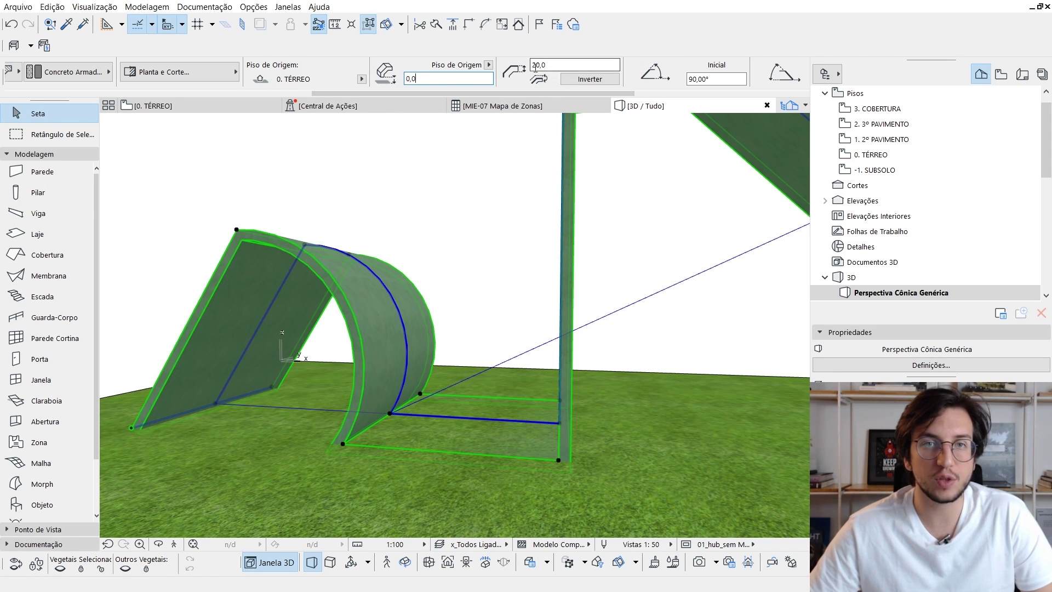
type("20,0")
key("Return")
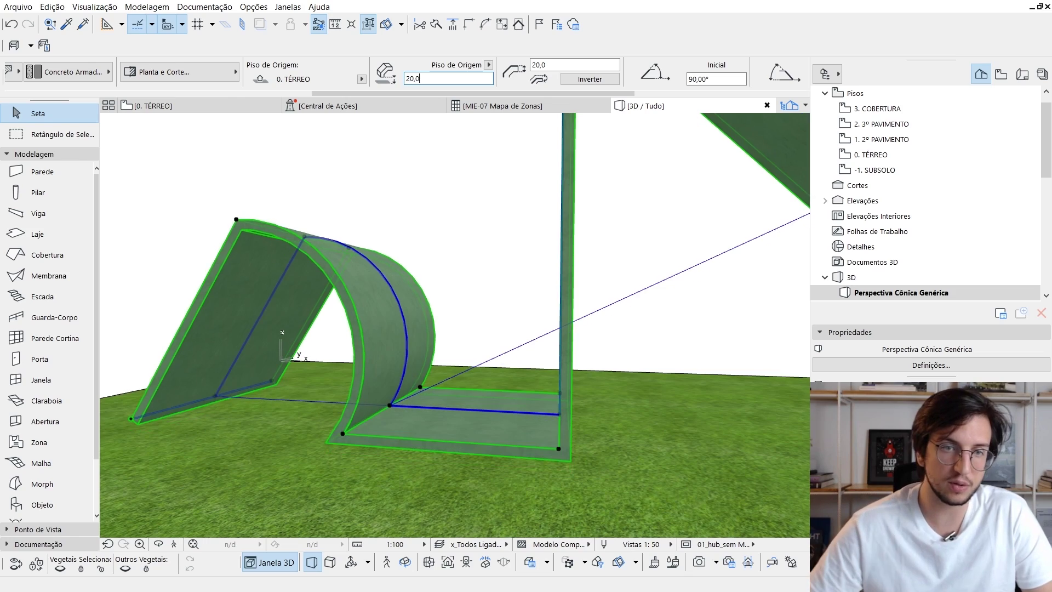
Step: Undo the shell's elevation change
left_click(499, 360)
mouse_move(499, 360)
middle_mouse_down("shift")
mouse_move(630, 347)
mouse_move(570, 404)
mouse_move(449, 451)
mouse_move(504, 377)
middle_mouse_up("shift")
left_click(504, 376)
key("ctrl+z")
key("ctrl+z")
key("ctrl+z")
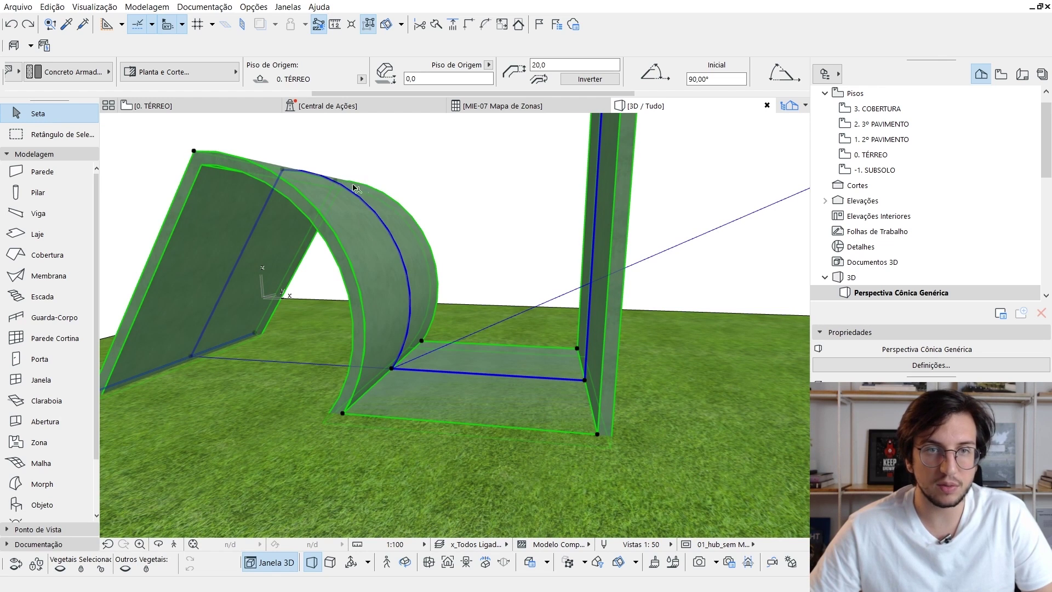
Step: Invert the side of the reference surface on which the shell's thickness lies, and deselect the shell
left_click(596, 82)
middle_click_drag(433, 383, 498, 367, "shift")
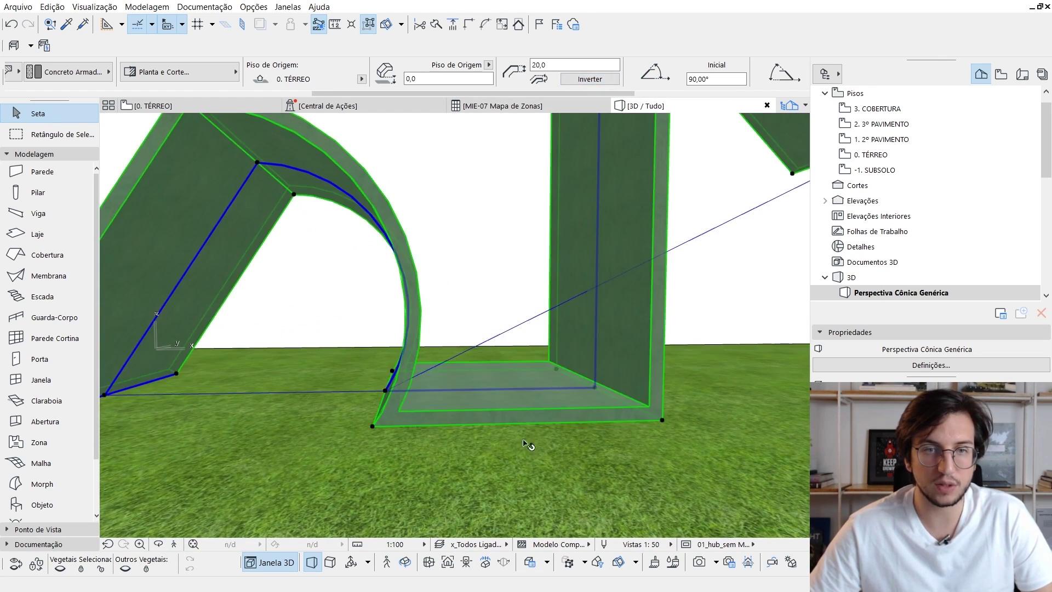
middle_click_drag(523, 442, 456, 389, "shift")
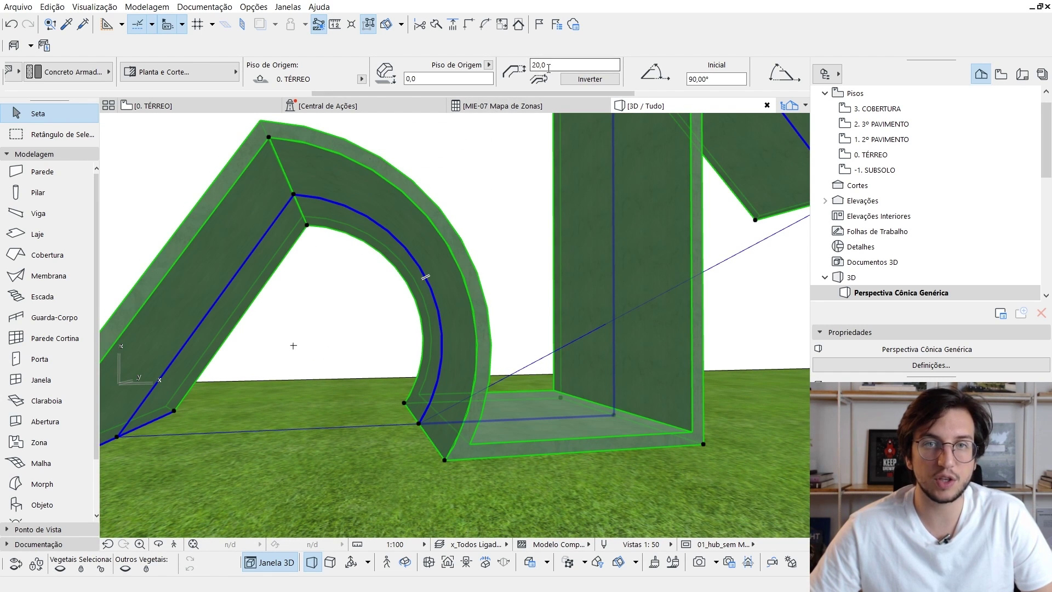
scroll(448, 234, "down", 5)
key("Escape")
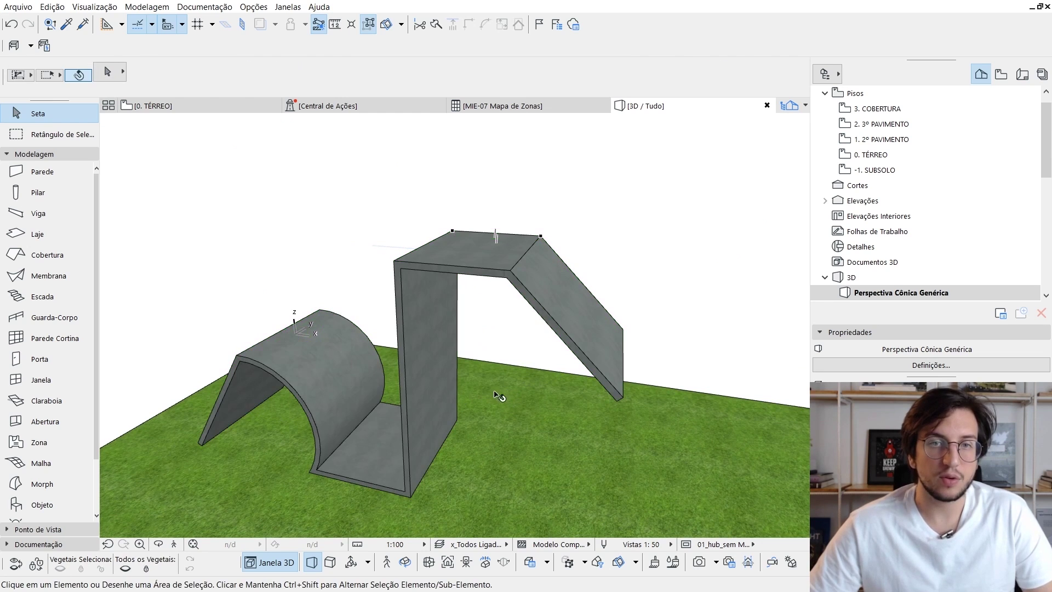
Step: Bend the shell's 45° sloping end segment into an inward-curving arc by editing its tangent
left_click(492, 266)
middle_click_drag(554, 274, 526, 322, "shift")
left_click(517, 263)
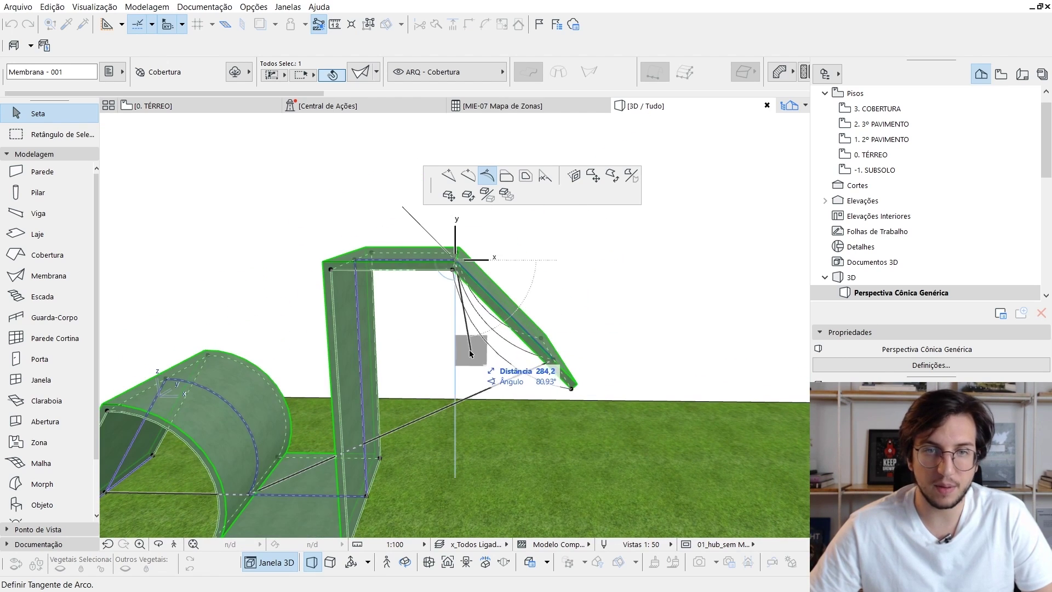
left_click(465, 351)
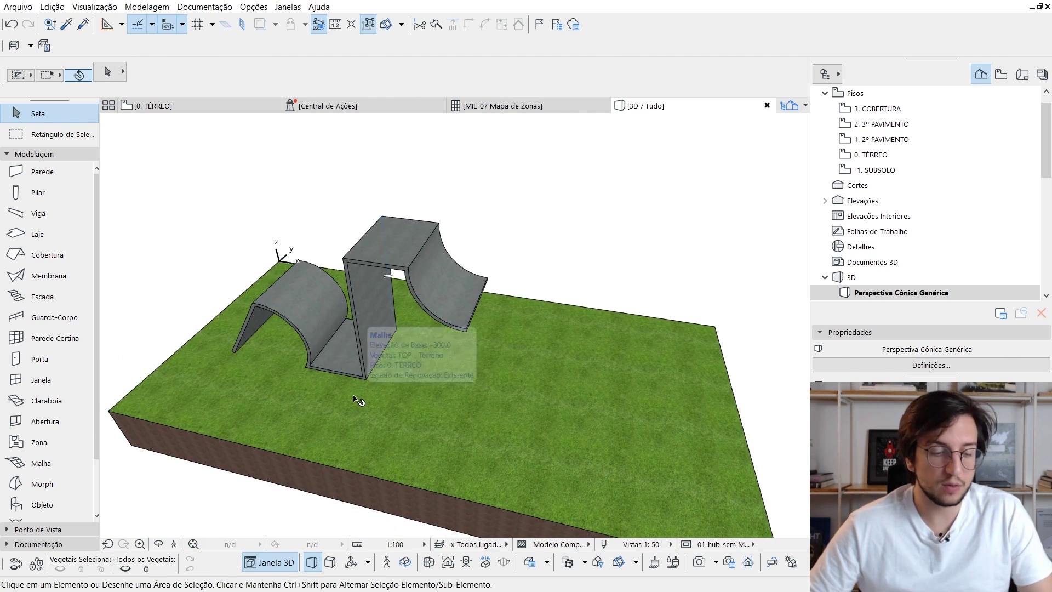
Step: In the ground floor plan, lengthen the terrain mesh by offsetting its short edge farthest from the shell well outward, and deselect it
key("F2")
middle_click_drag(425, 329, 319, 305)
left_click(574, 273)
left_click(574, 273)
scroll(574, 273, "down", 4)
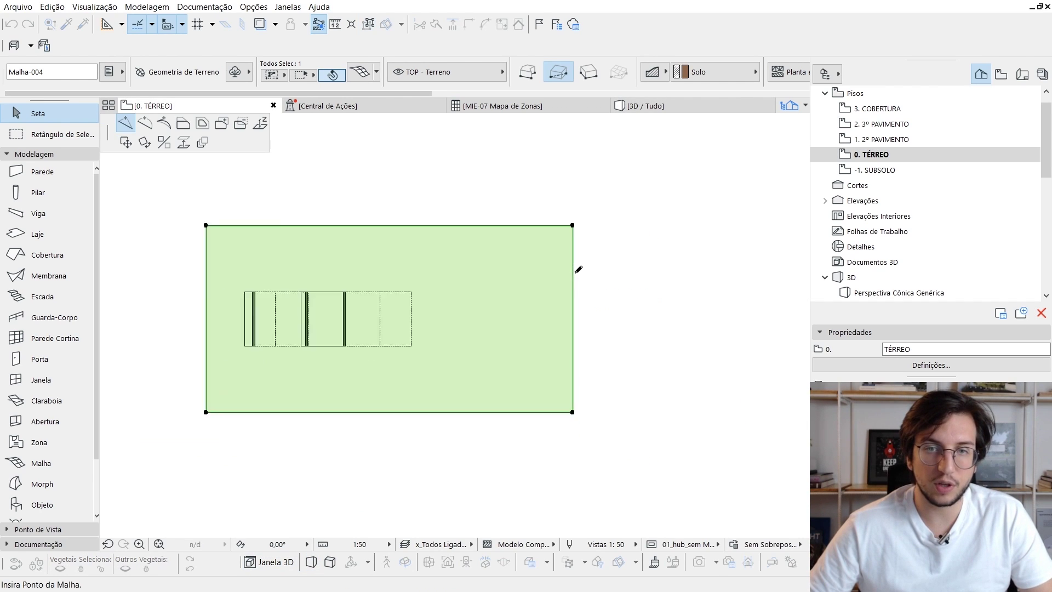
middle_click_drag(573, 274, 483, 275)
left_click(183, 124)
middle_click_drag(699, 292, 560, 291)
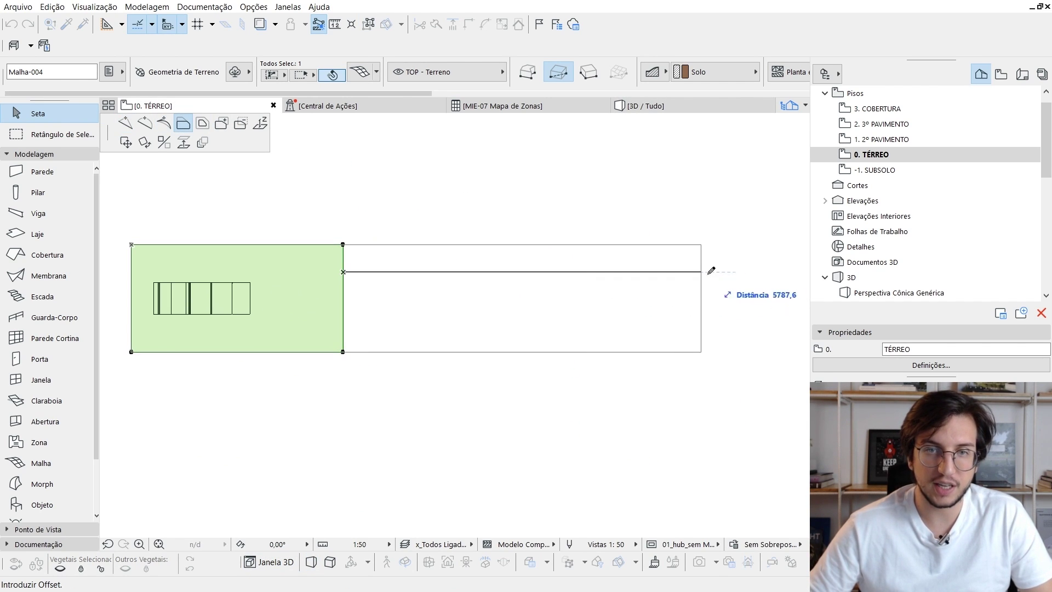
left_click(779, 277)
key("Escape")
Step: Begin an extruded shell with the detailed construction method beside the first one, drawing a vertical profile segment and a horizontal one about 400 long
scroll(231, 294, "up", 2)
scroll(237, 298, "up", 2)
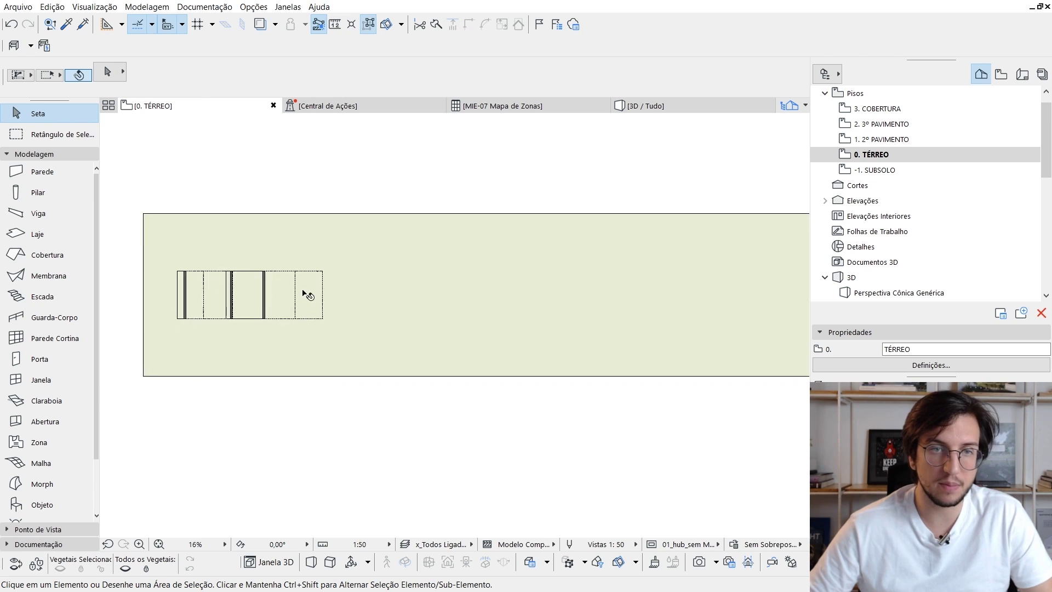
left_click(49, 275)
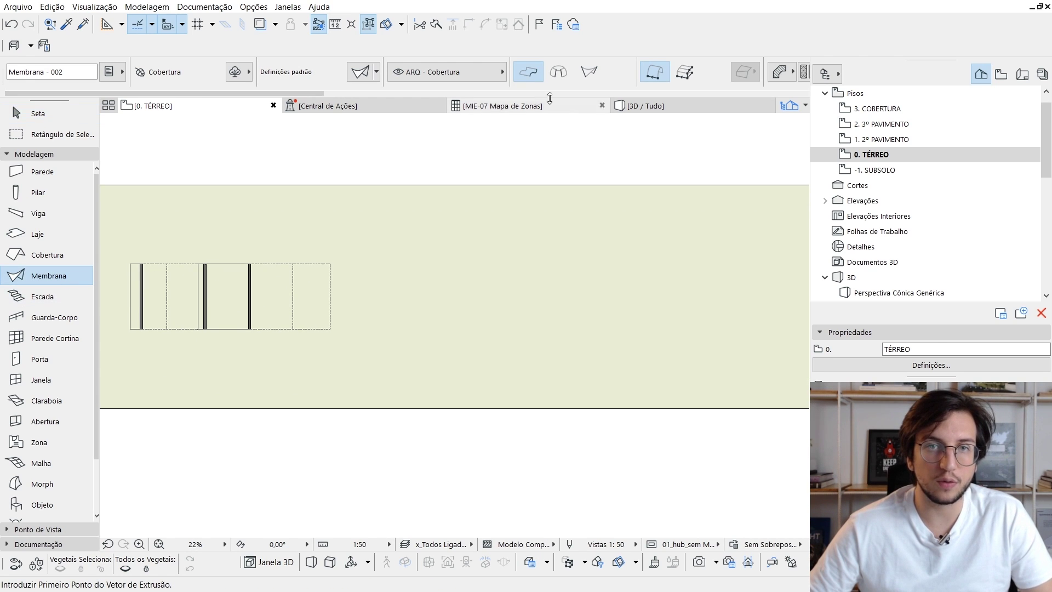
left_click(686, 72)
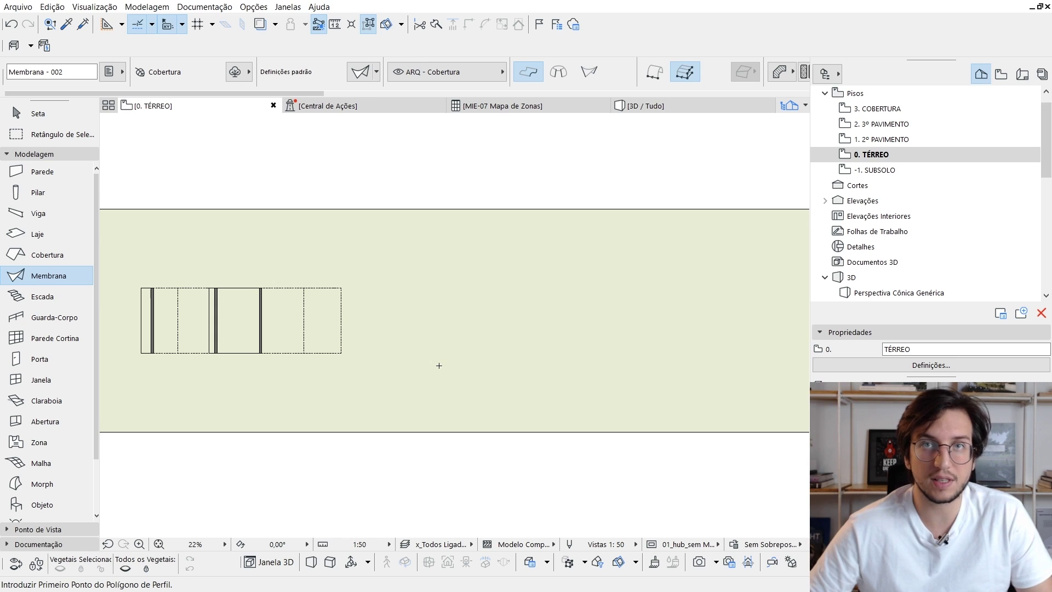
scroll(426, 365, "up", 2)
left_click(405, 363)
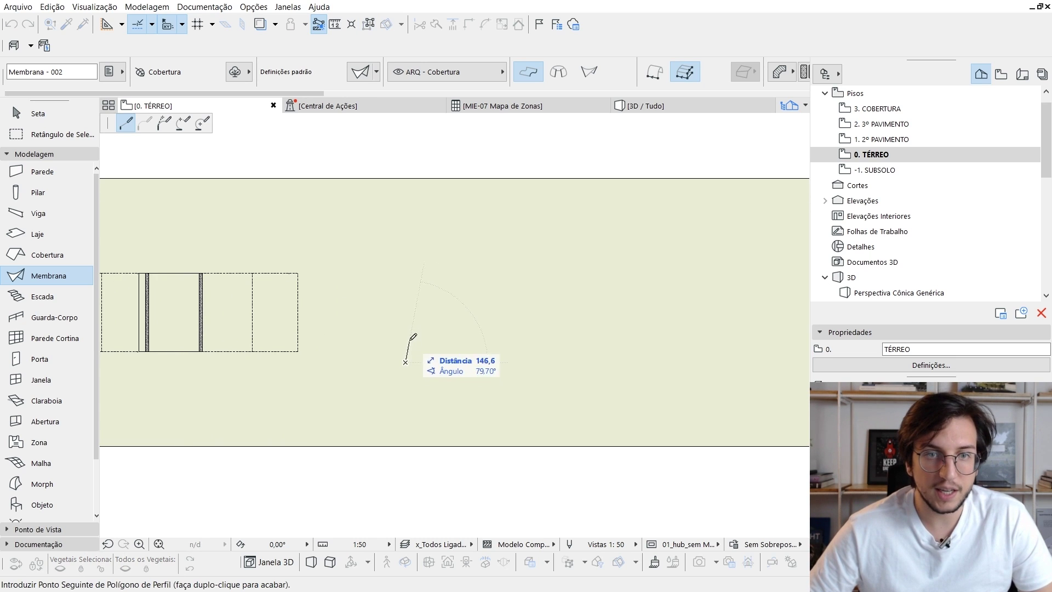
left_click(406, 283)
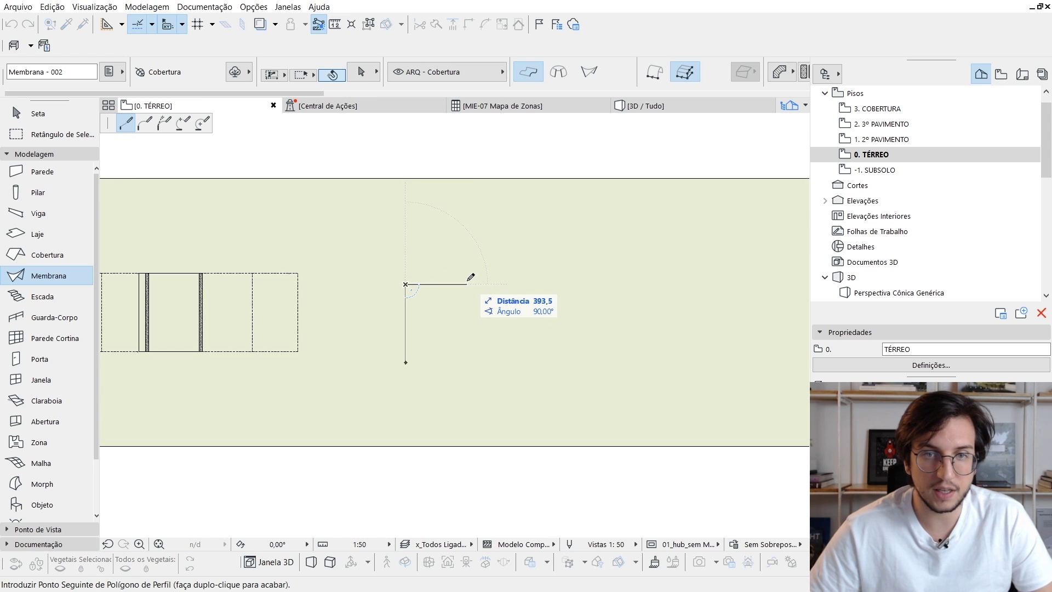
key("Tab")
key("Return")
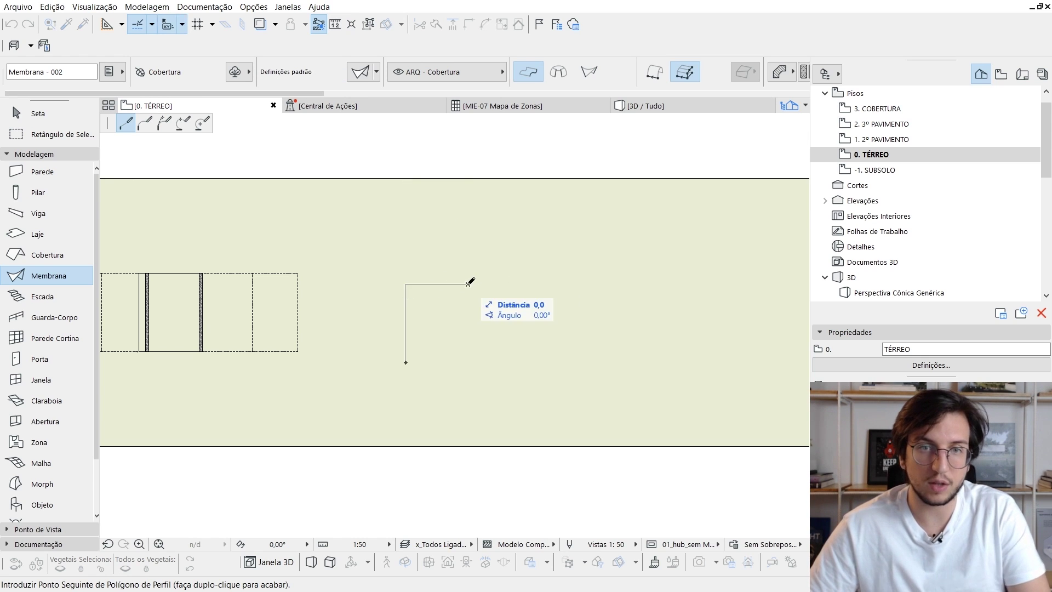
Step: Finish the profile with rising, 700-long falling, upward vertical and horizontal segments, and extrude it with a length of 300
middle_click_drag(541, 242, 389, 283)
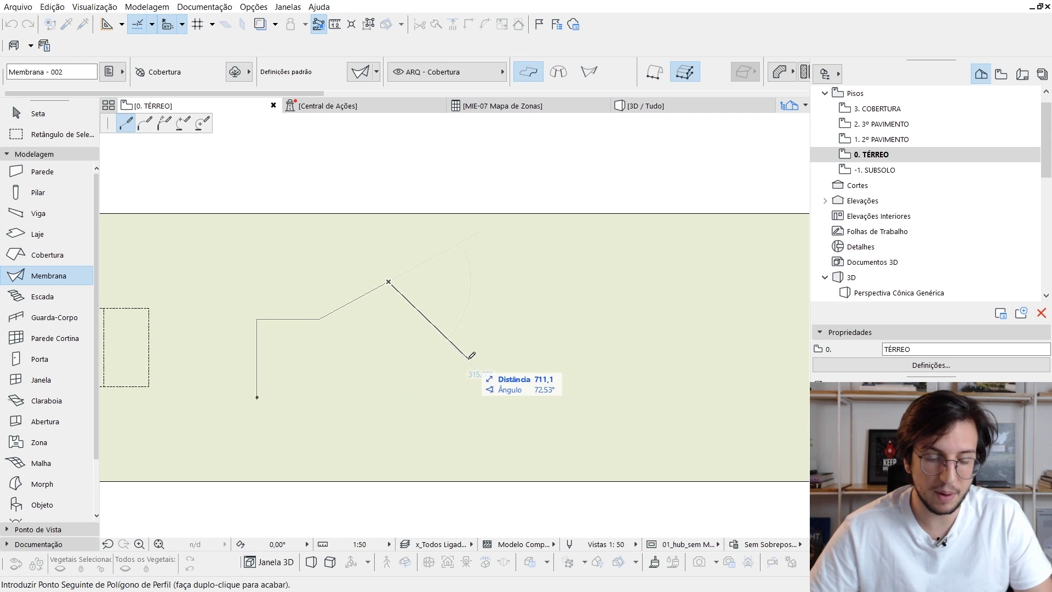
type("700")
key("Return")
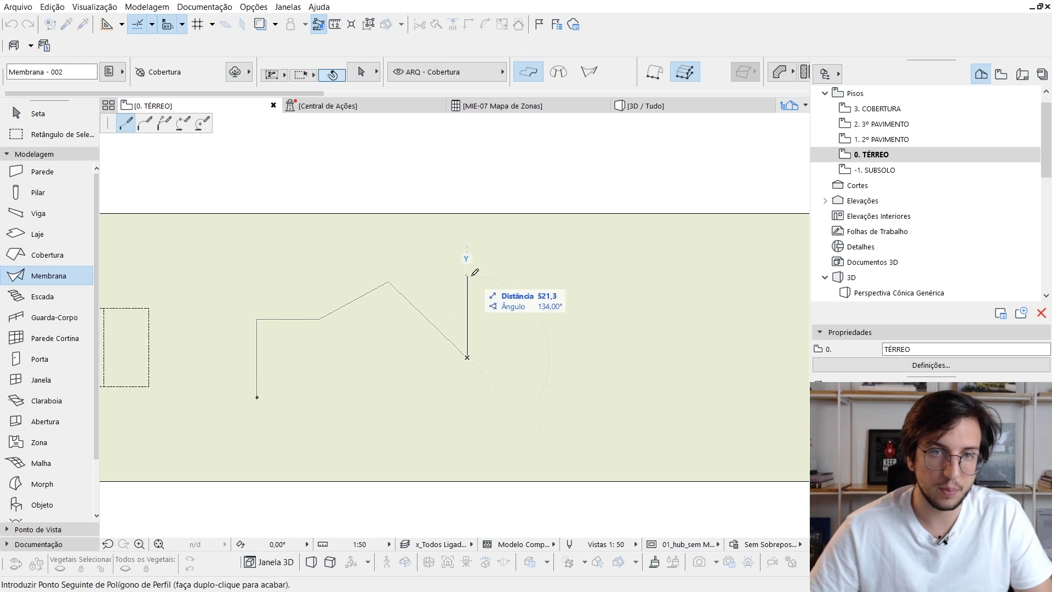
left_click(467, 274)
double_click(543, 274)
left_click(543, 274)
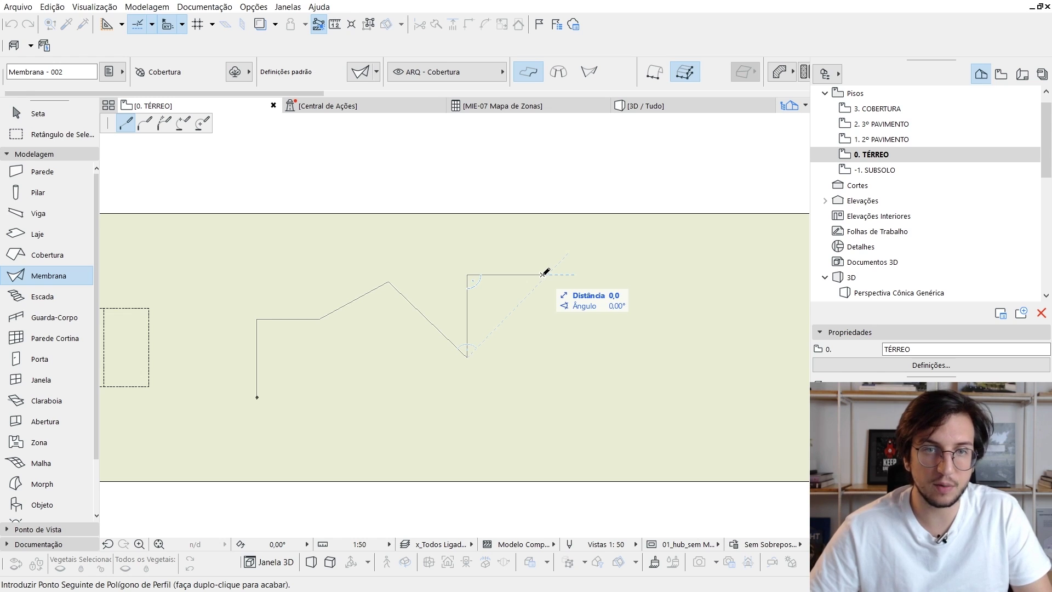
double_click(543, 274)
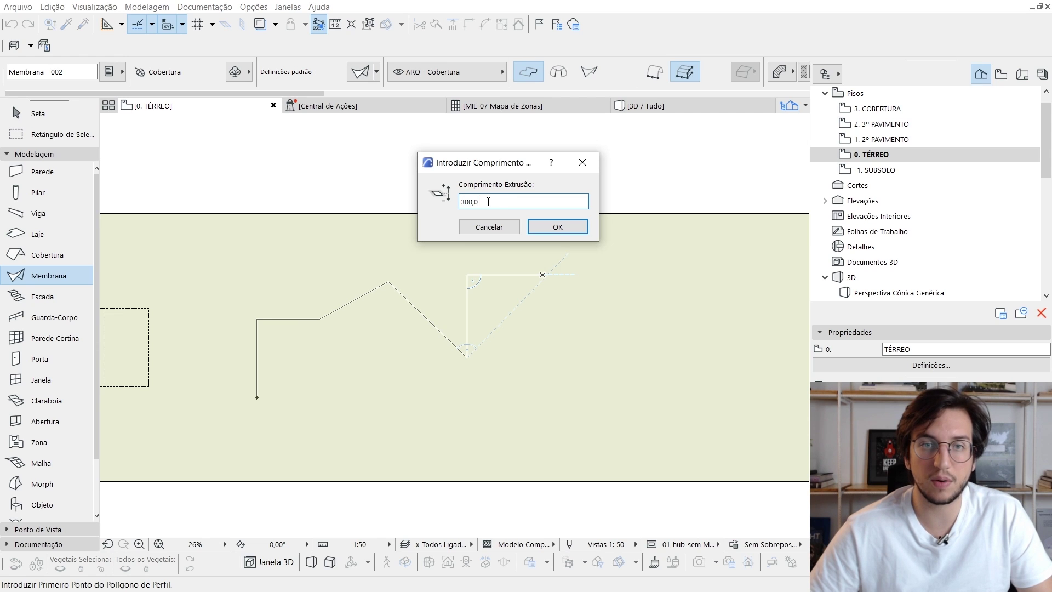
left_click(548, 228)
key("Escape")
Step: In 3D, rotate the new shell upright in the plane of its end face so that its profile stands vertically on the terrain
scroll(451, 369, "up", 1)
middle_click_drag(451, 369, 347, 362)
key("F3")
scroll(495, 396, "up", 3)
middle_click_drag(398, 403, 293, 365, "shift")
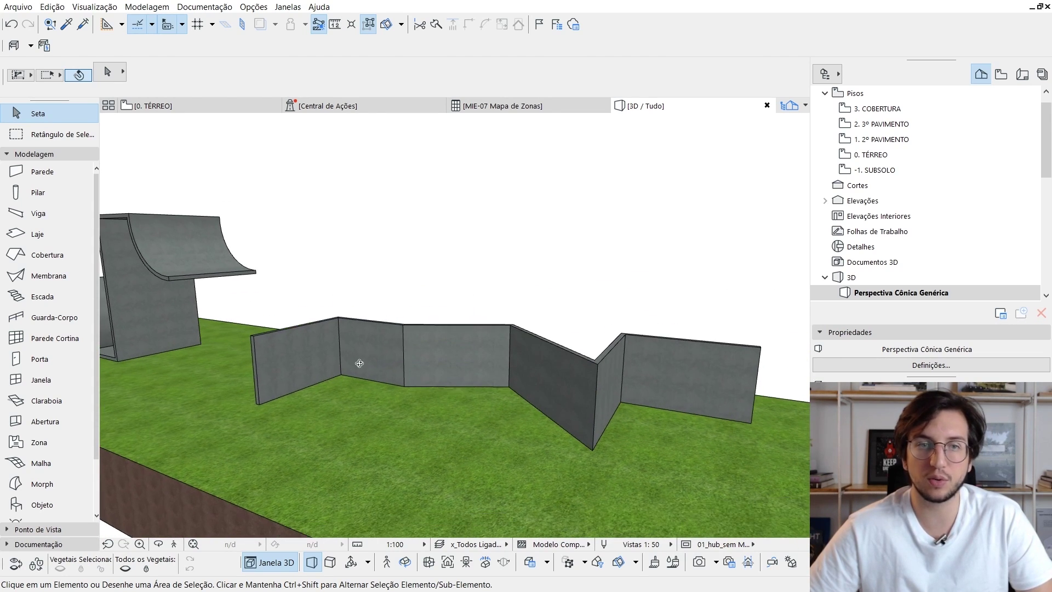
left_click(328, 378)
scroll(302, 382, "up", 3)
middle_click_drag(299, 379, 322, 384)
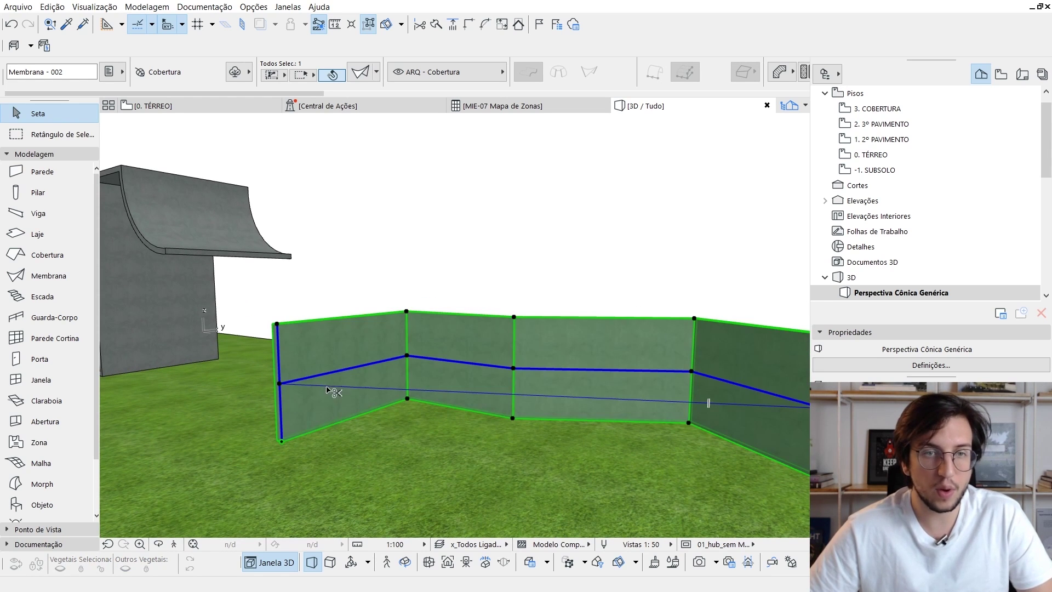
key("ctrl+e")
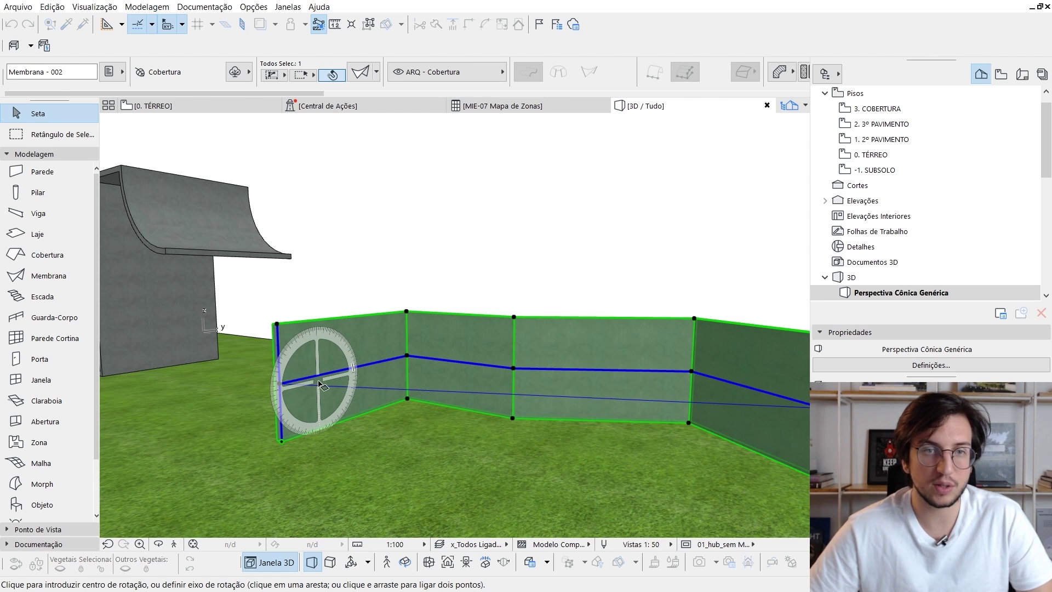
left_click(319, 380)
left_click(319, 422)
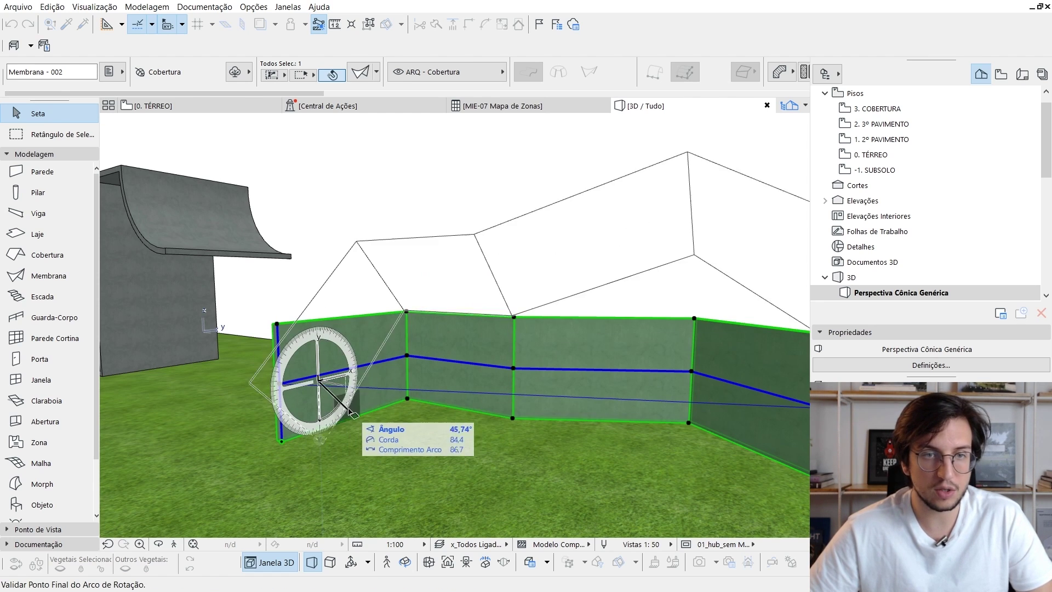
left_click(392, 396)
Step: Set the upright shell's elevation from its origin storey to 0, and deselect it
middle_click_drag(367, 412, 523, 373, "shift")
scroll(650, 78, "down", 9)
scroll(658, 76, "down", 4)
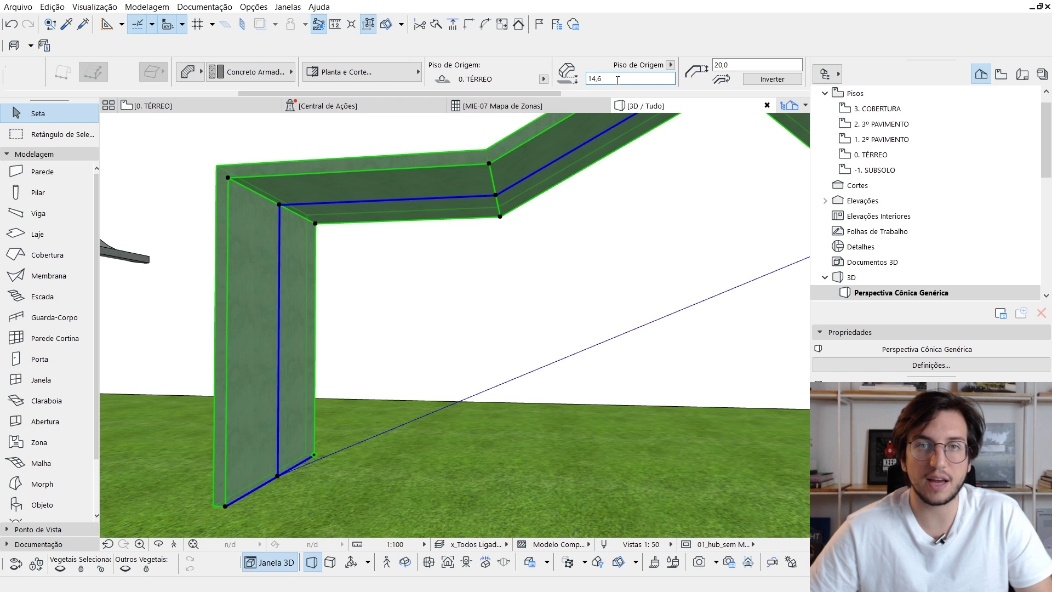
double_click(618, 80)
type("0")
key("Return")
scroll(421, 403, "down", 3)
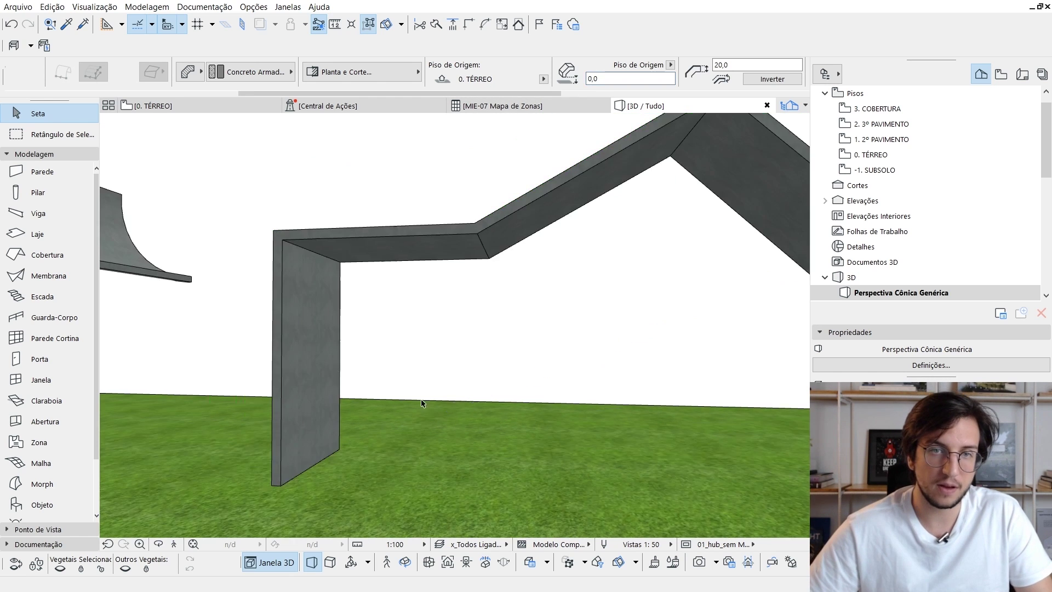
scroll(421, 403, "down", 6)
middle_click_drag(451, 400, 500, 442, "shift")
middle_click_drag(420, 326, 360, 362, "shift")
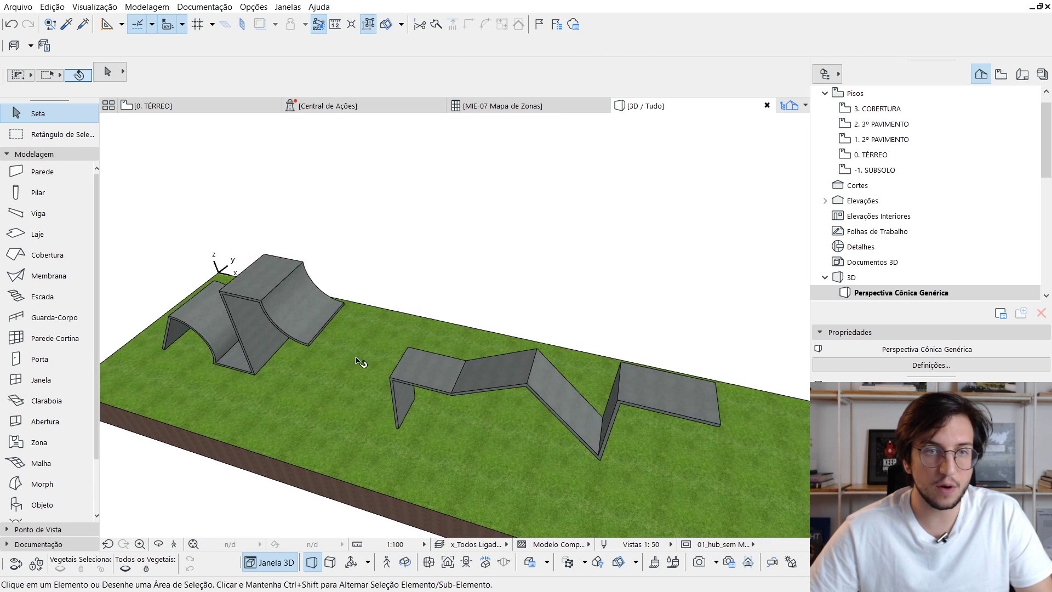
Step: In the ground floor plan, move the new shell straight toward the terrain's nearest long edge
key("F2")
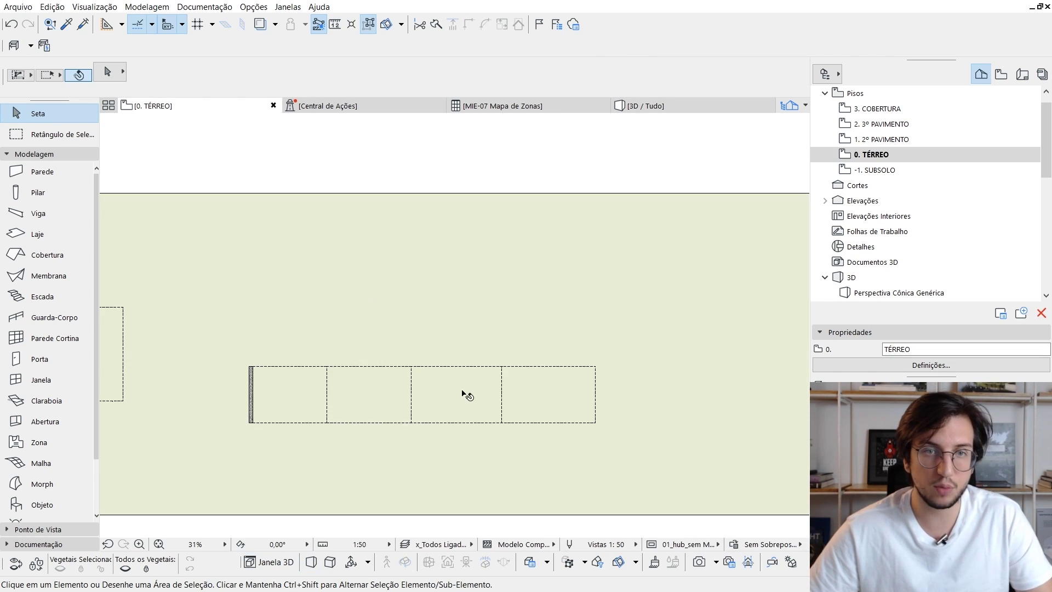
scroll(466, 395, "down", 3)
middle_click_drag(399, 425, 479, 412)
left_click(423, 396)
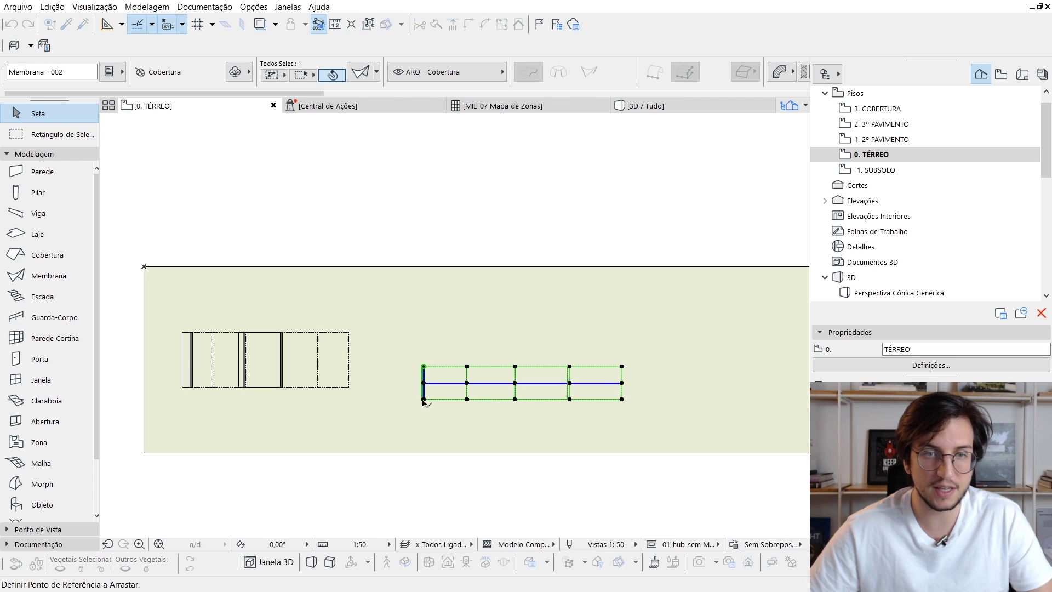
left_click_drag(423, 398, 427, 444)
left_click(424, 440)
scroll(556, 449, "up", 2)
middle_click_drag(555, 450, 485, 410)
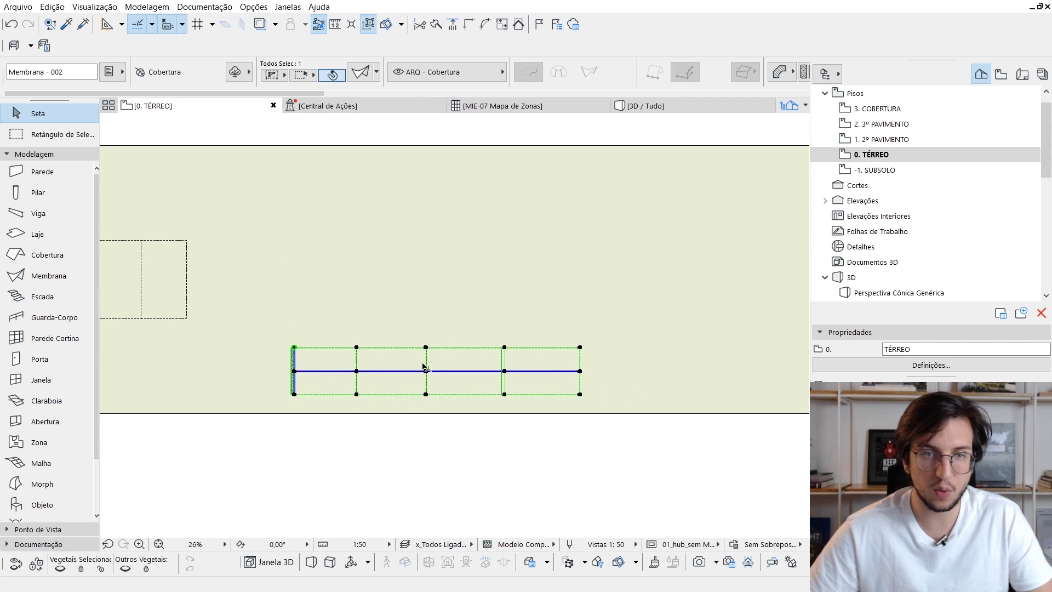
Step: Multiply the shell by dragging with the increment-and-spread method, placing three parallel copies across the terrain's width, and deselect them
key("ctrl+u")
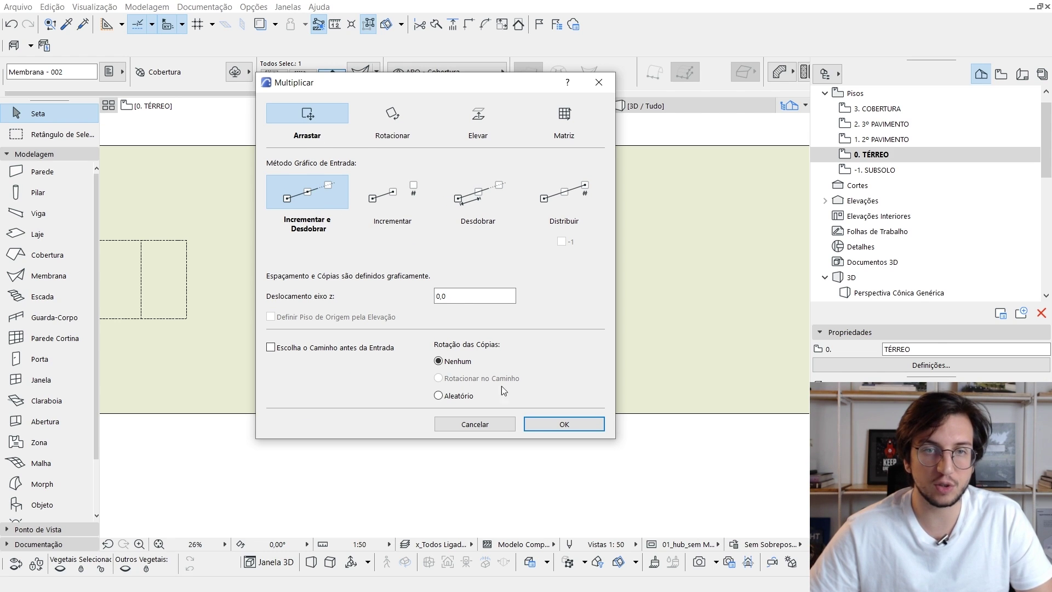
left_click(564, 424)
left_click(328, 419)
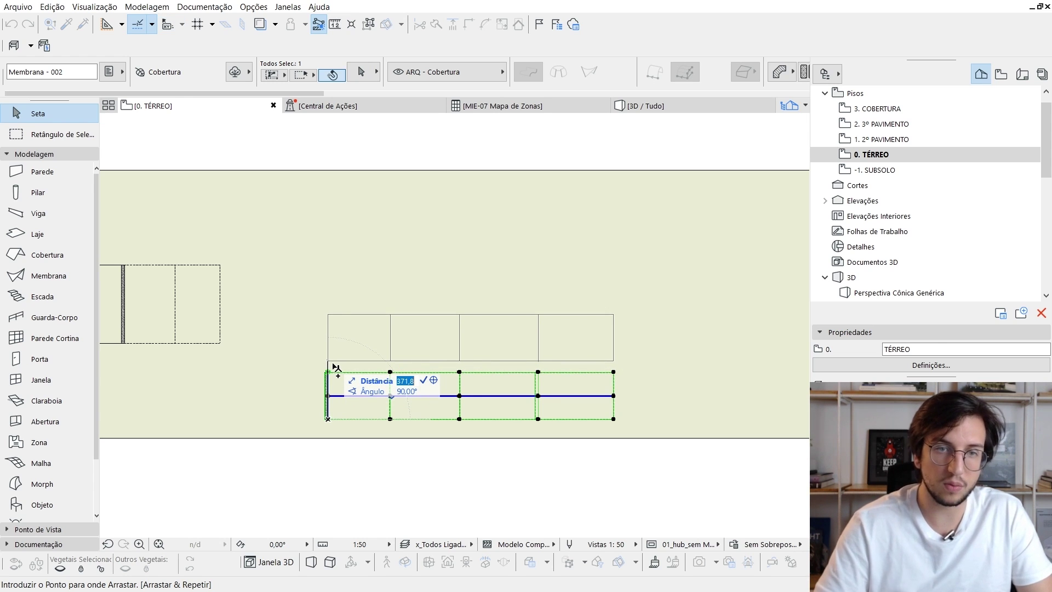
scroll(323, 241, "down", 2)
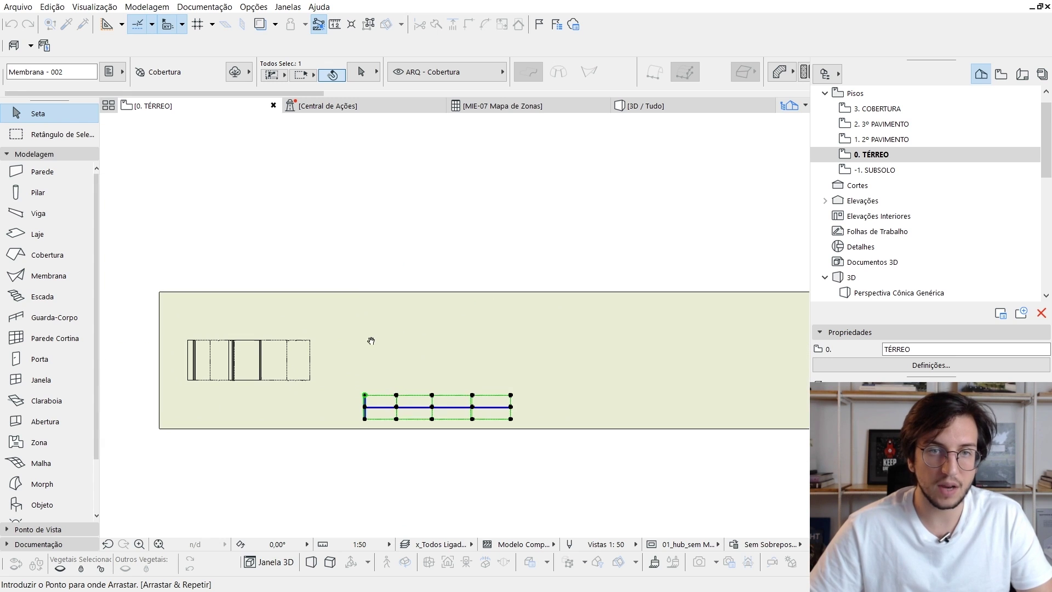
left_click(368, 305)
scroll(498, 411, "up", 2)
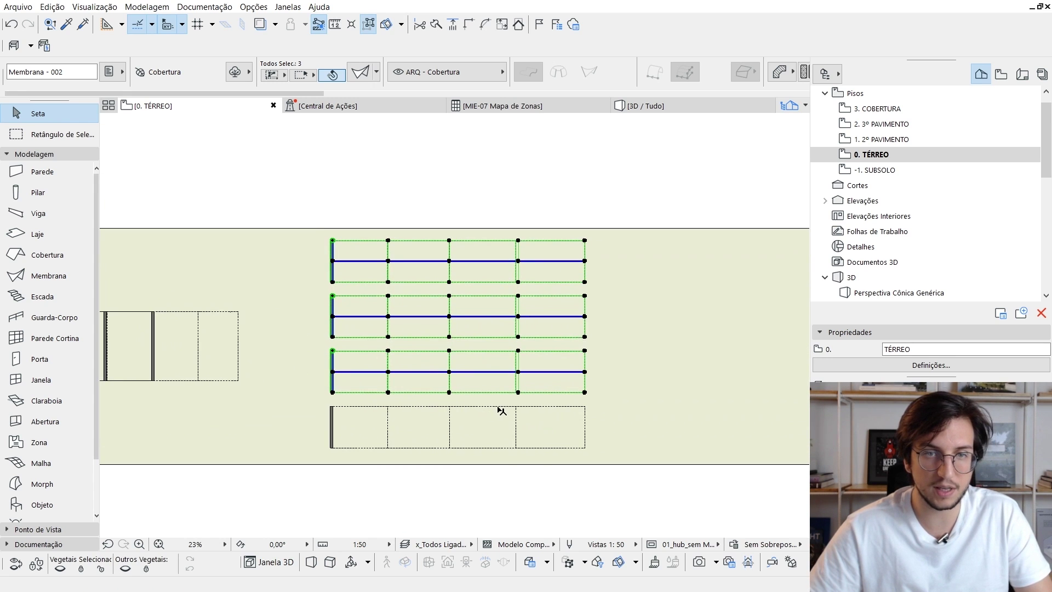
key("Escape")
Step: In 3D, reposition the peak profile node of the second shell in the row to give it a different slope
key("F3")
middle_click_drag(454, 385, 510, 292, "shift")
scroll(510, 292, "up", 4)
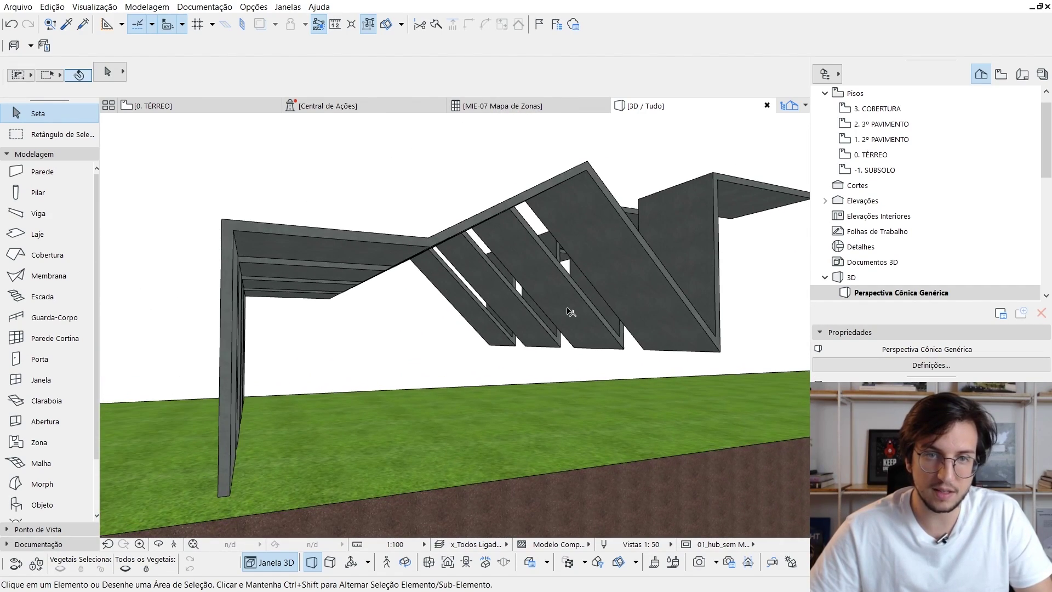
left_click(534, 266)
middle_click_drag(534, 266, 403, 321, "shift")
left_click(377, 282)
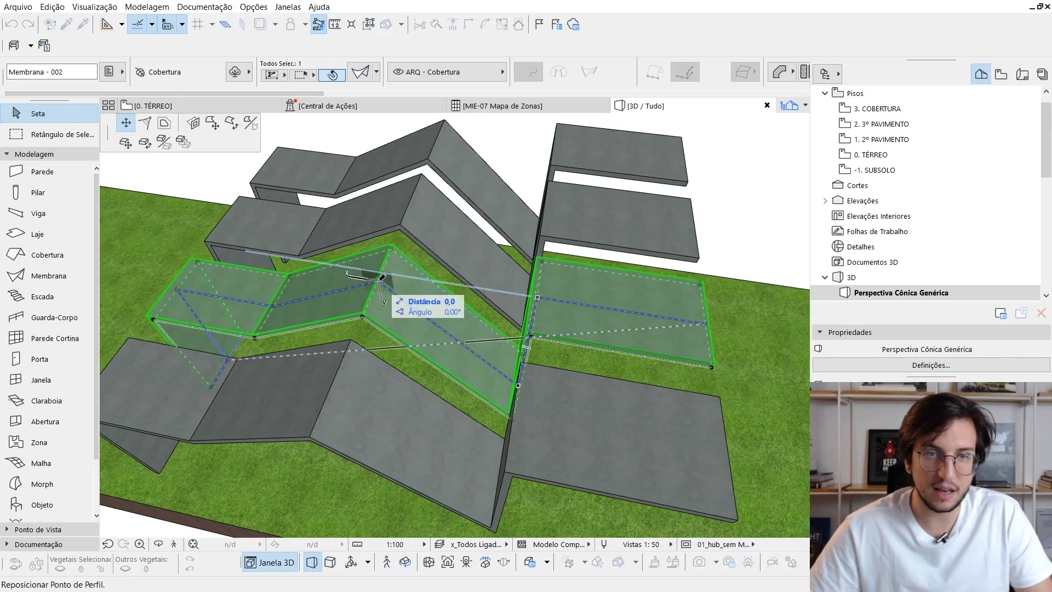
middle_click_drag(383, 283, 584, 212, "shift")
key("Escape")
Step: Reposition the end profile node of the same shell so its last segment slopes downward, and deselect it
left_click(608, 281)
left_click(607, 299)
middle_click_drag(607, 307, 275, 369, "shift")
key("Escape")
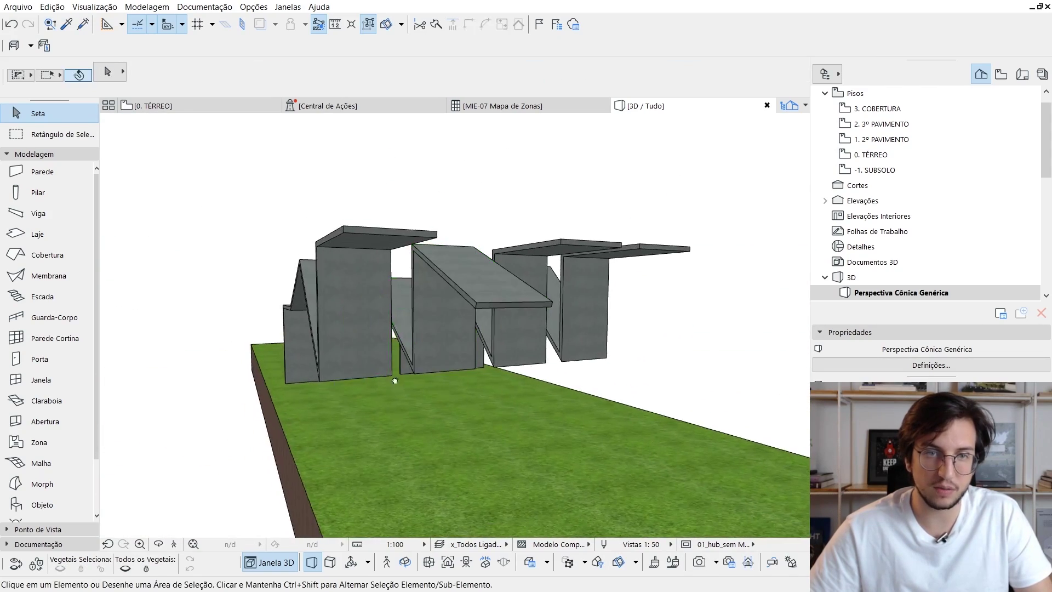
middle_click_drag(394, 378, 444, 432, "shift")
middle_click_drag(585, 437, 484, 447, "shift")
middle_click_drag(418, 405, 421, 326, "shift")
scroll(402, 354, "down", 5)
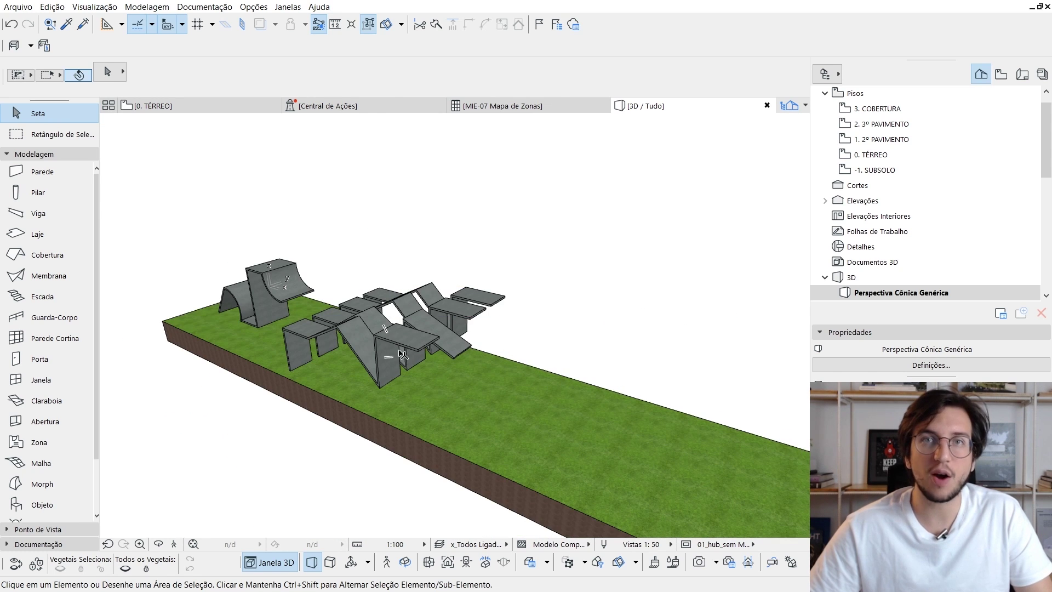
Step: In the ground floor plan, draw a simple revolved shell on the terrain's free area with radius 500, leaving a gap of about 27°
key("F2")
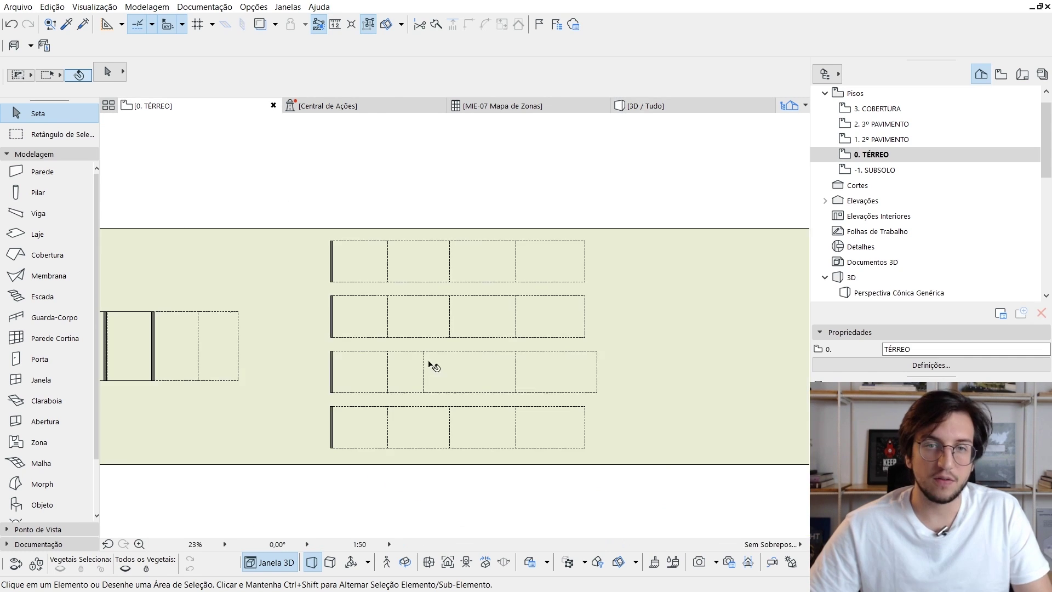
scroll(500, 392, "down", 3)
scroll(537, 383, "up", 3)
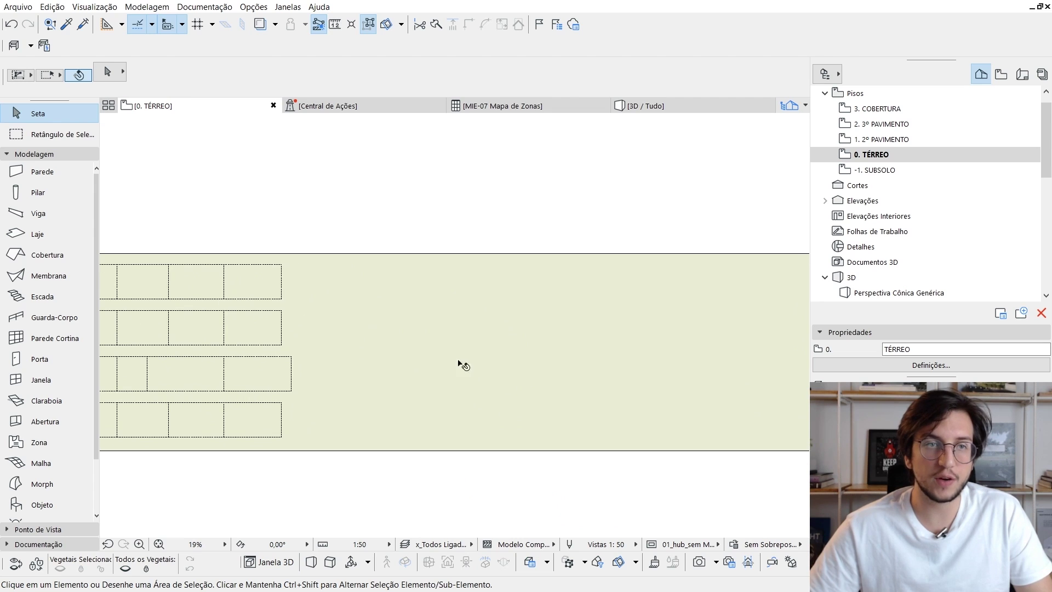
left_click(60, 274)
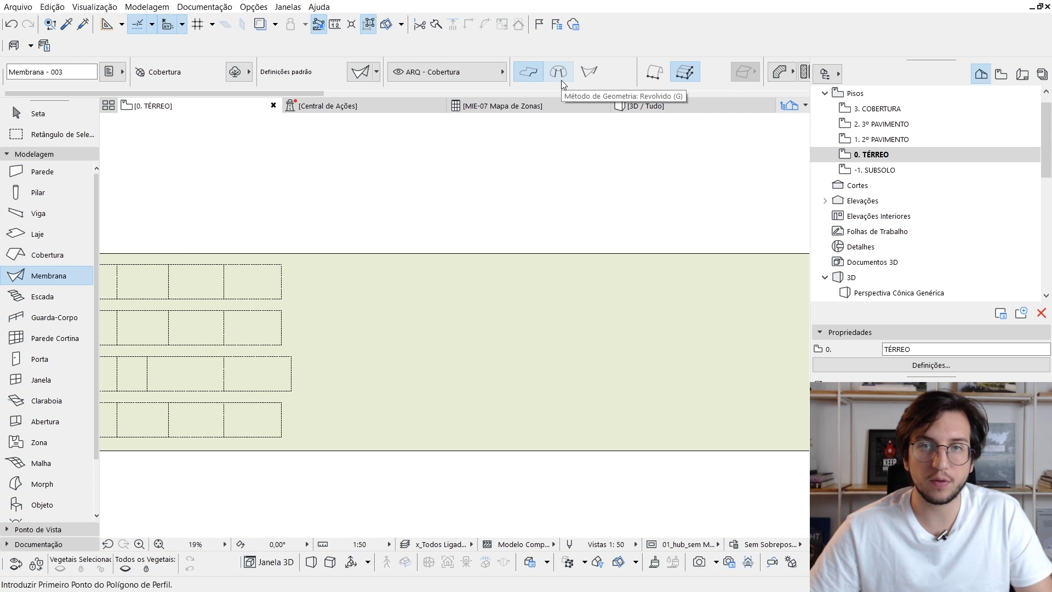
left_click(560, 81)
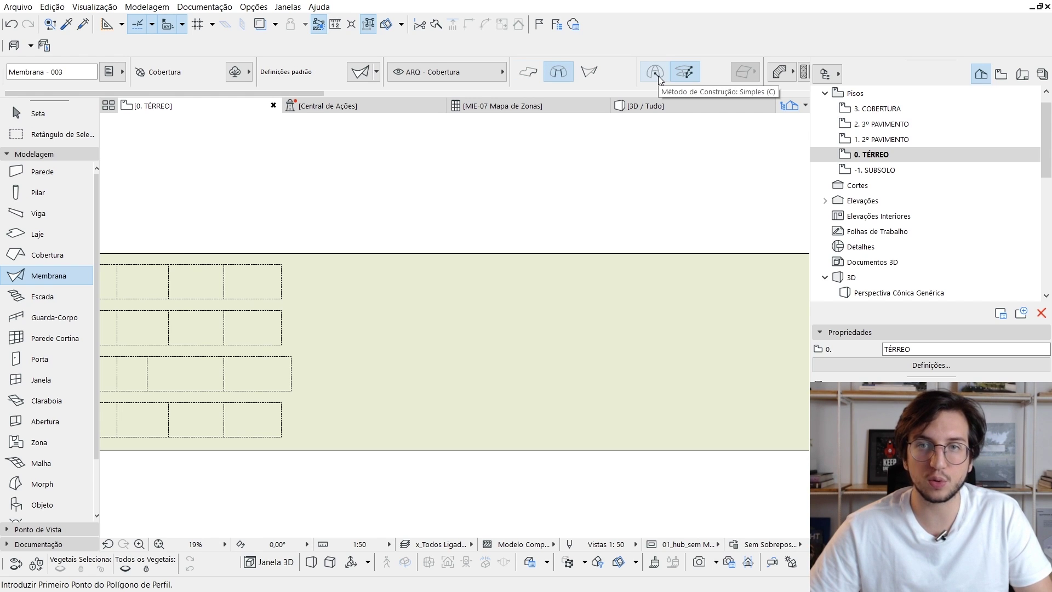
left_click(657, 74)
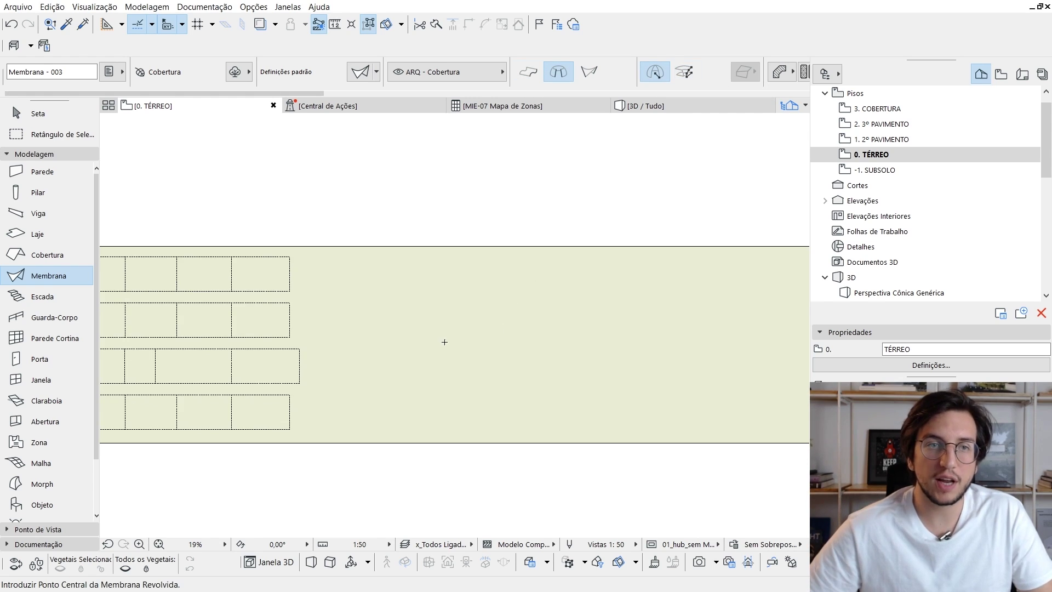
scroll(445, 342, "up", 2)
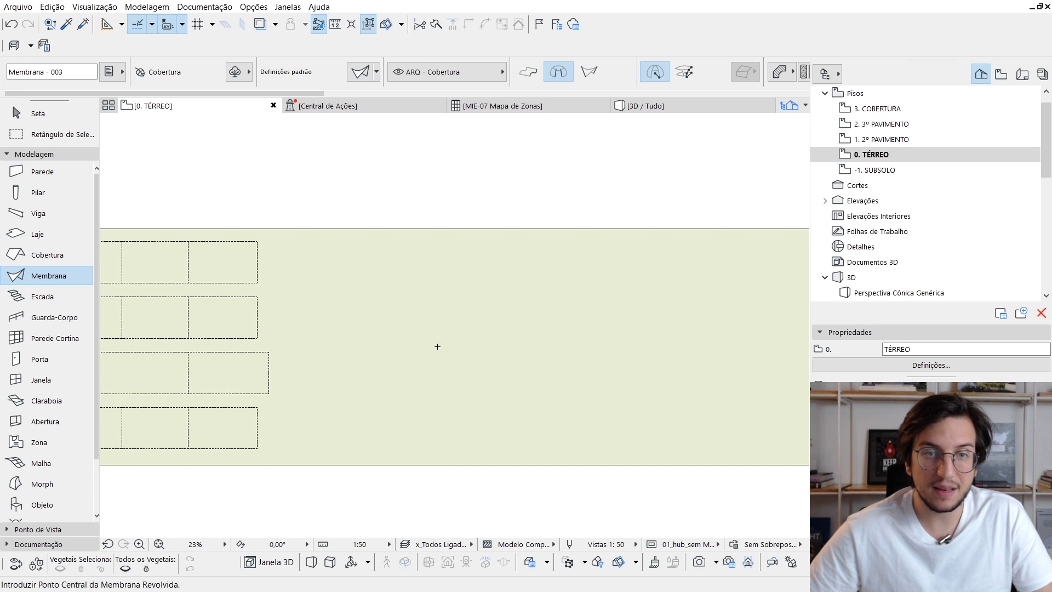
left_click(437, 347)
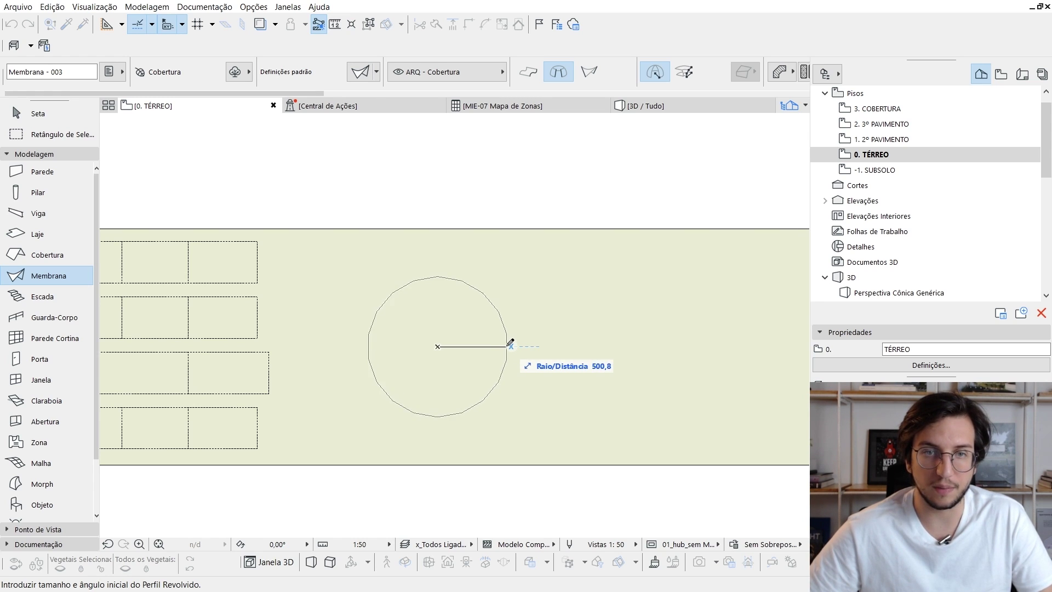
key("Tab")
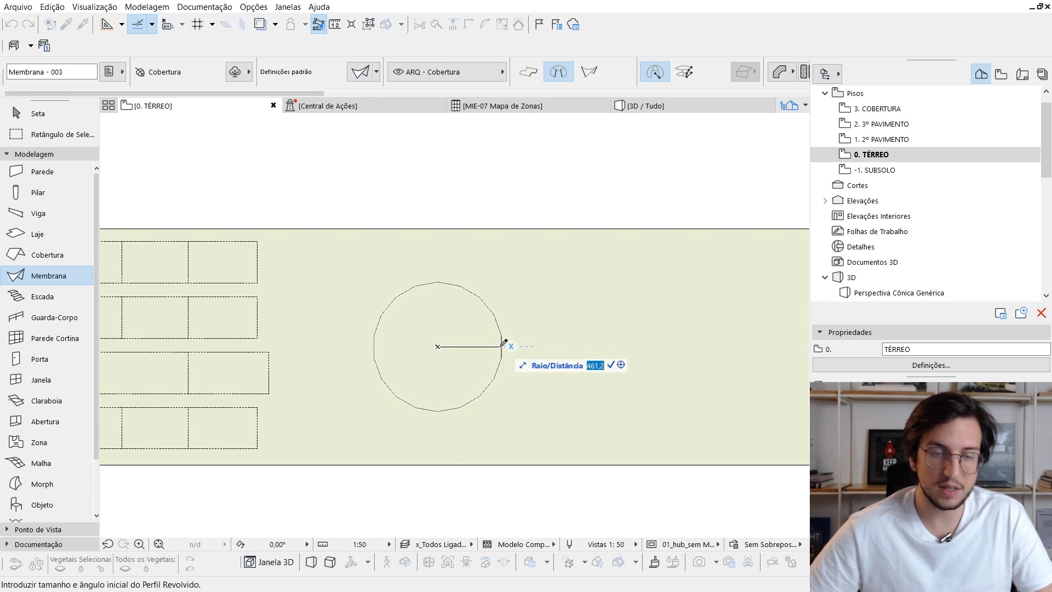
type("500")
key("Return")
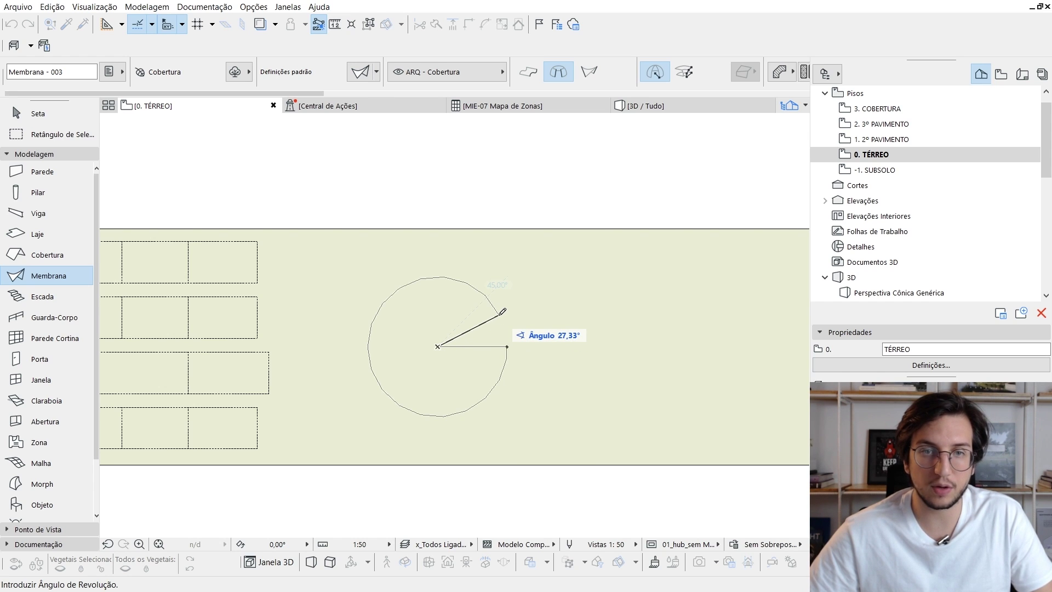
mouse_move(525, 358)
middle_mouse_down()
mouse_move(475, 350)
mouse_move(408, 362)
middle_mouse_up()
Step: Draw a second simple revolved shell of similar size farther along the terrain as a full revolution, and leave the Shell tool
left_click(535, 350)
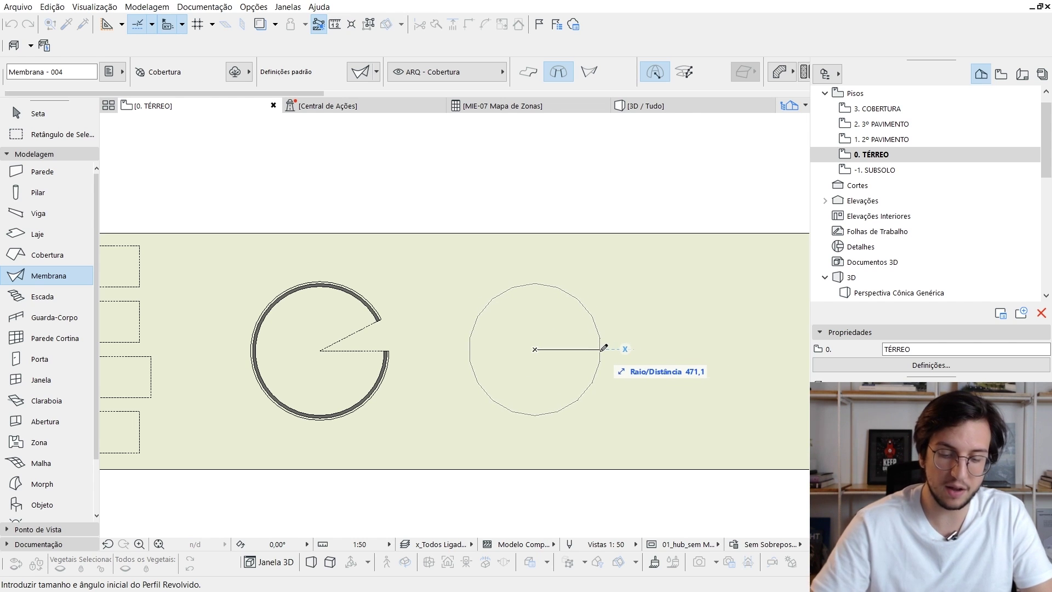
left_click(607, 346)
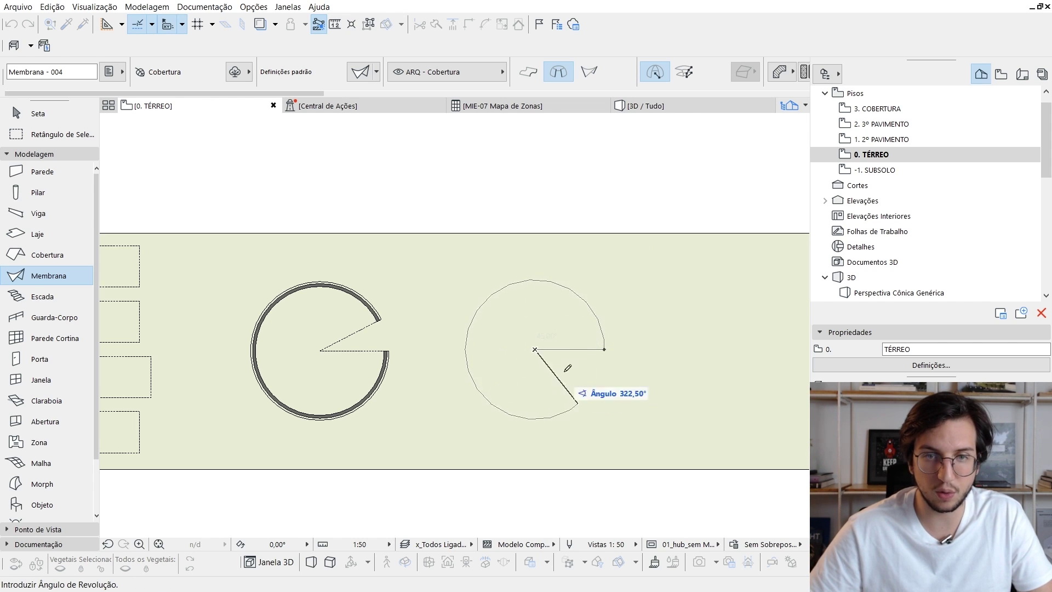
left_click(605, 350)
key("Escape")
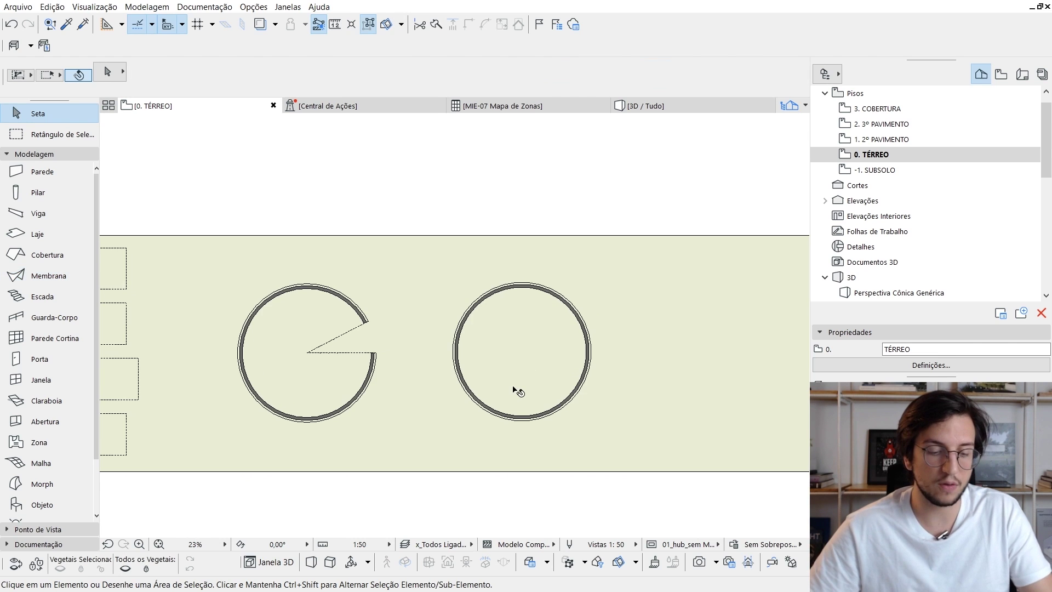
Step: In 3D, move the base profile node of the fully revolved dome up along its arc to turn it into a shallower cap
key("F3")
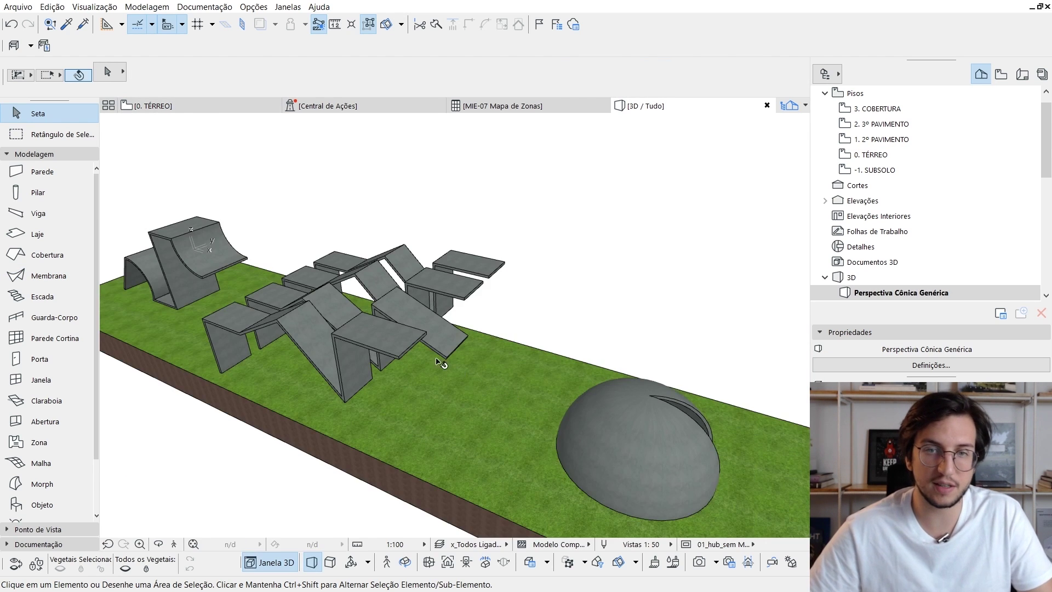
middle_click_drag(440, 358, 567, 306, "shift")
scroll(362, 274, "up", 10)
scroll(553, 274, "down", 5)
middle_click_drag(545, 252, 580, 422, "shift")
left_click(561, 371)
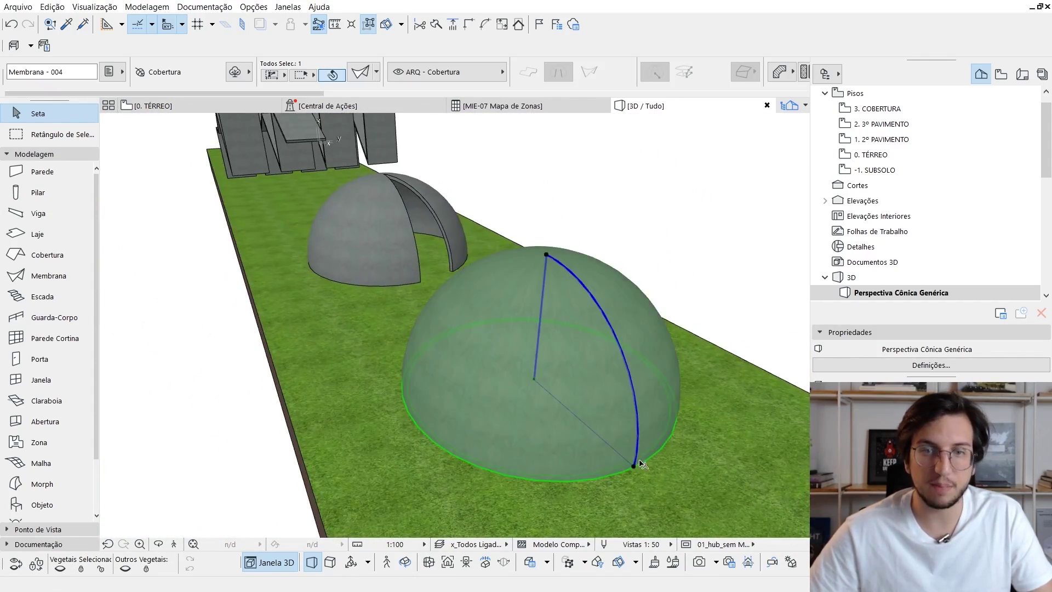
middle_click_drag(636, 466, 566, 493, "shift")
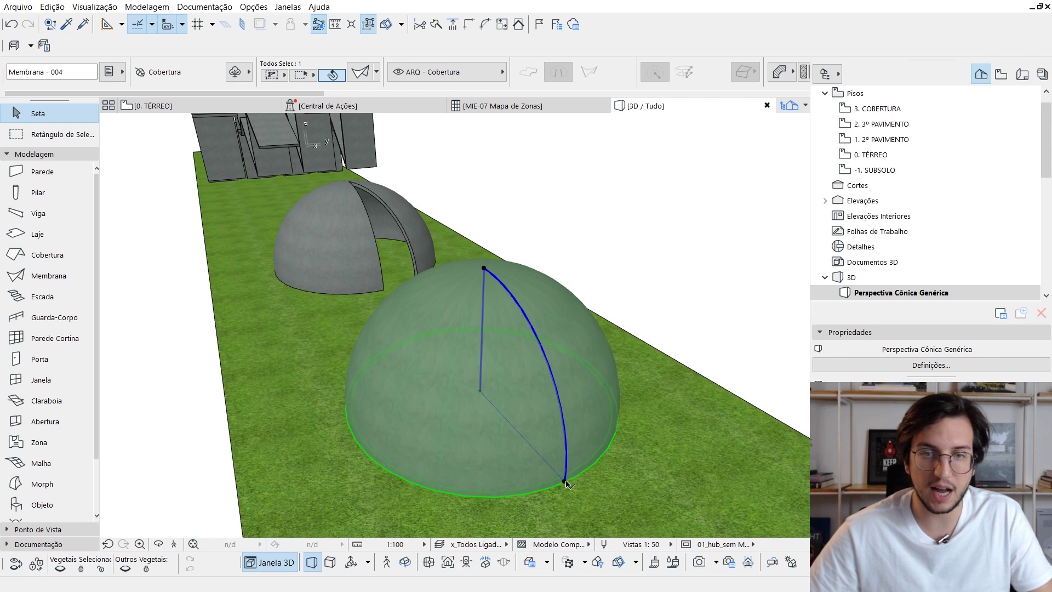
left_click(565, 482)
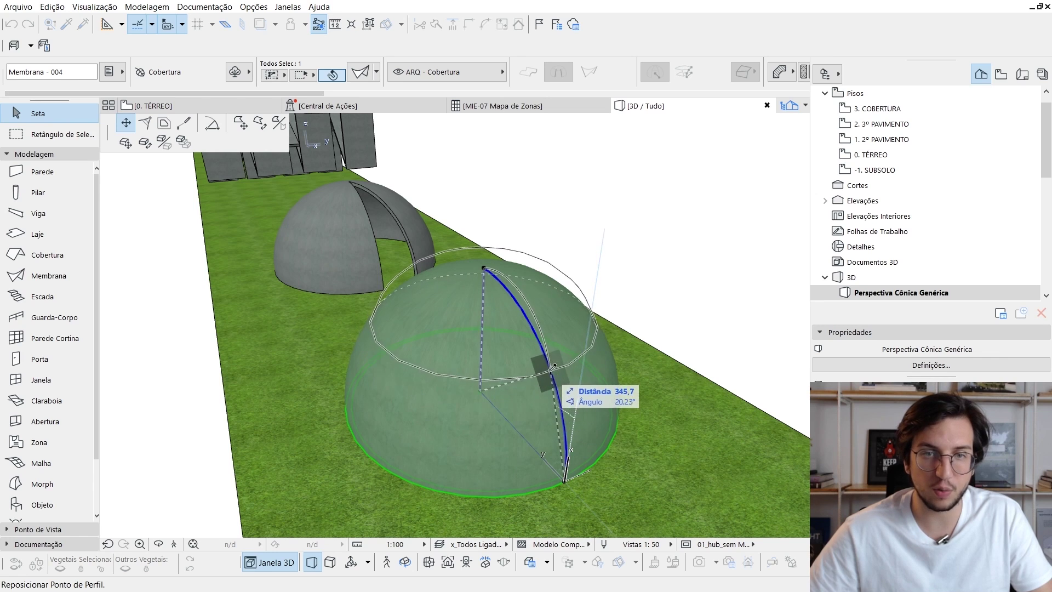
left_click(558, 393)
middle_click_drag(580, 411, 386, 300, "shift")
scroll(496, 334, "up", 2)
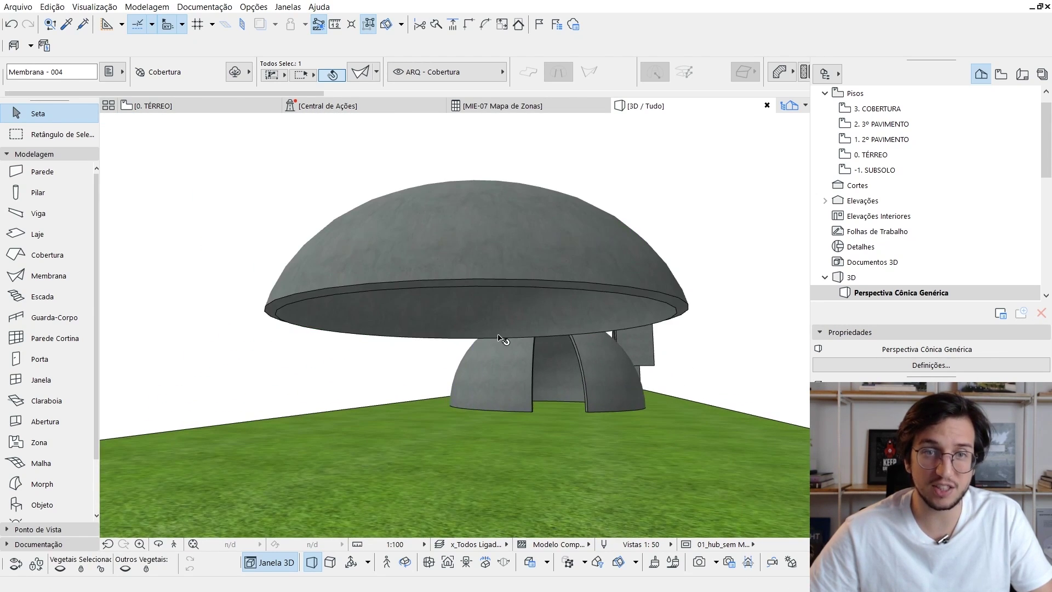
middle_click_drag(495, 332, 490, 333)
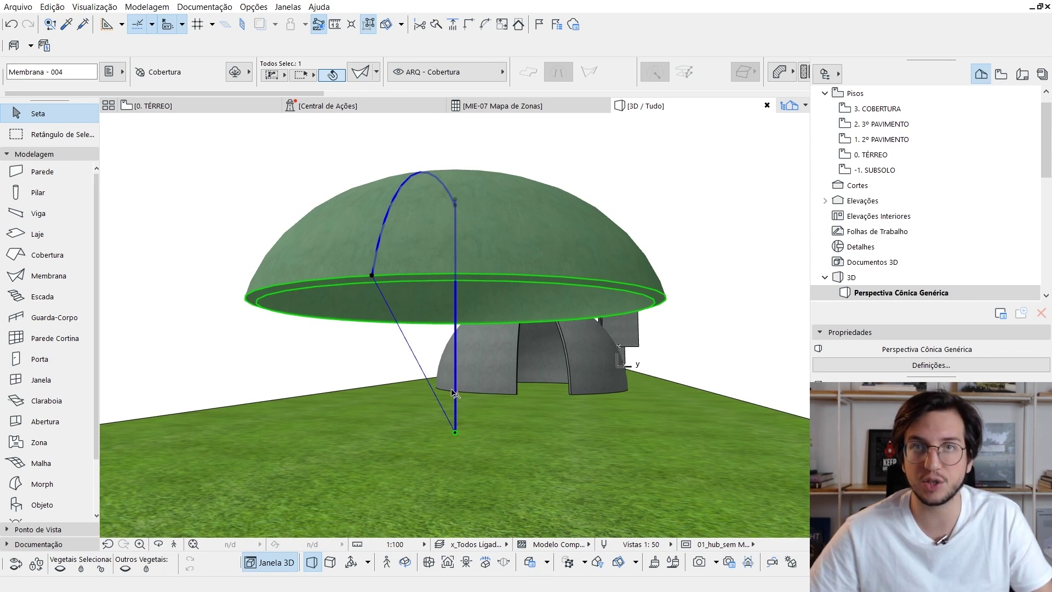
Step: Select the dome with the gap and move its base profile node outward to enlarge the dome
scroll(454, 393, "down", 4)
middle_click_drag(509, 372, 485, 441, "shift")
left_click(601, 286)
scroll(606, 284, "up", 3)
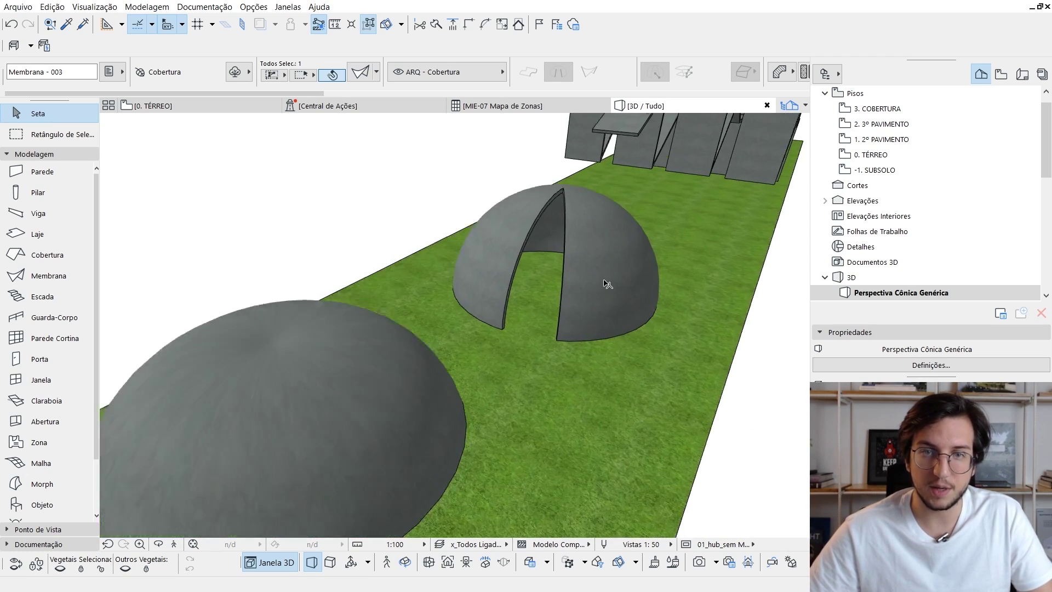
middle_click_drag(607, 283, 570, 374, "shift")
left_click(547, 385)
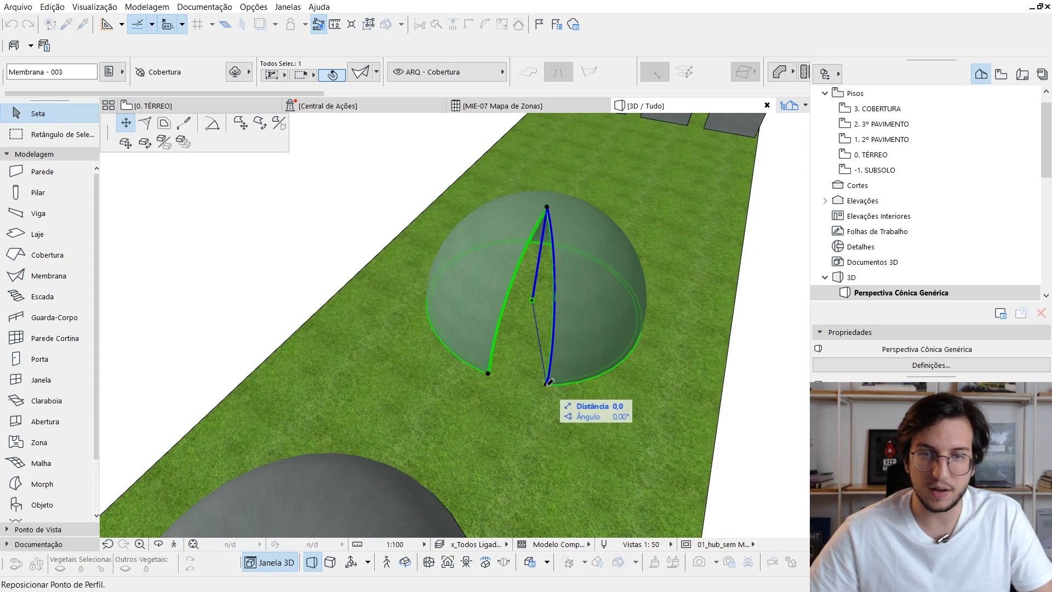
left_click(475, 409)
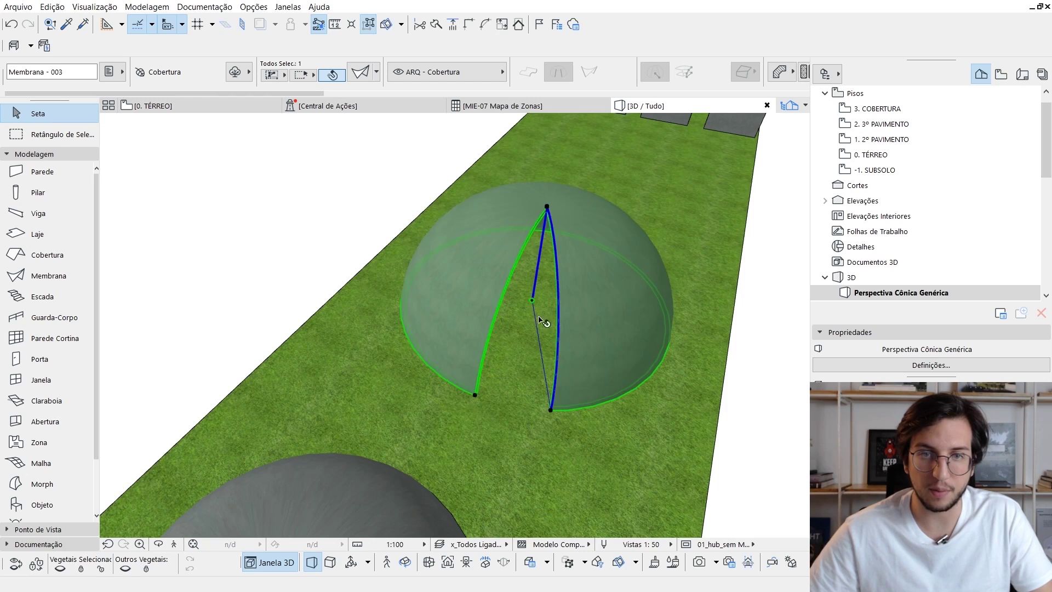
Step: Try tilting the revolution axis of the dome with the gap to a different inclination angle
scroll(543, 324, "down", 3)
scroll(519, 256, "up", 3)
scroll(520, 258, "up", 3)
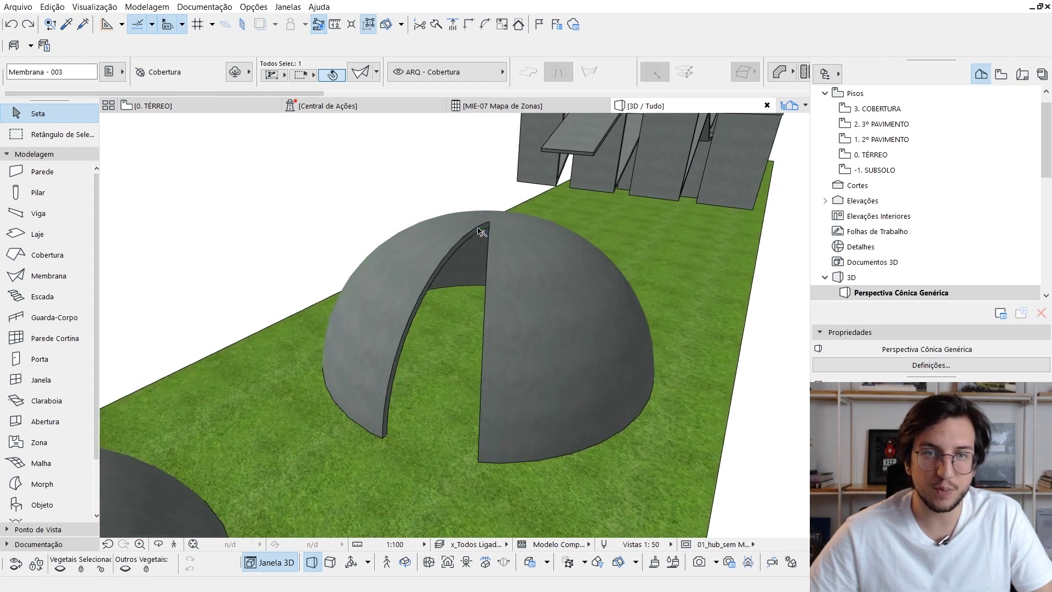
left_click(501, 214)
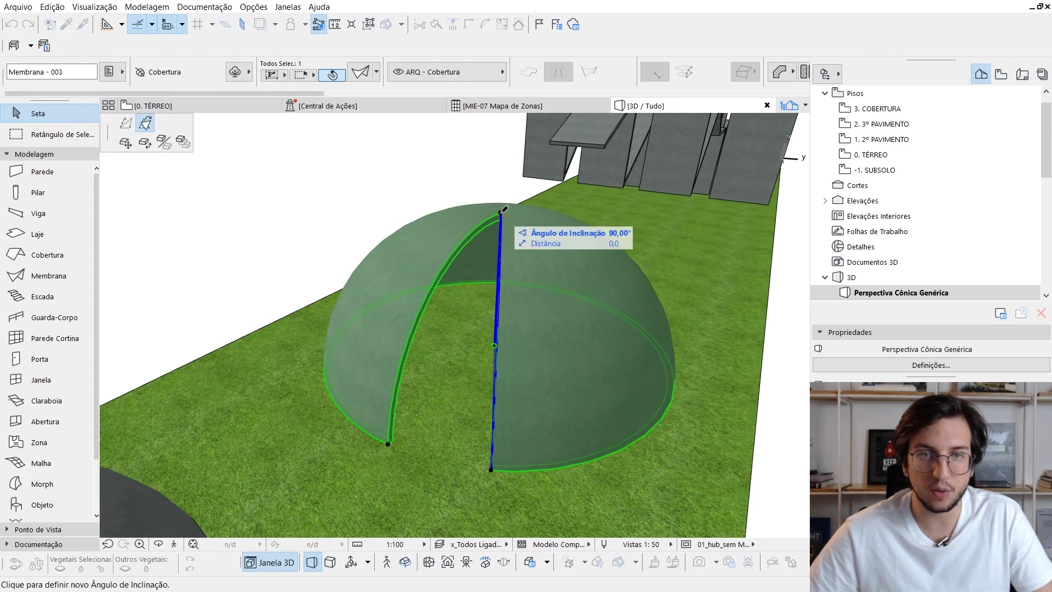
left_click_drag(115, 137, 243, 173)
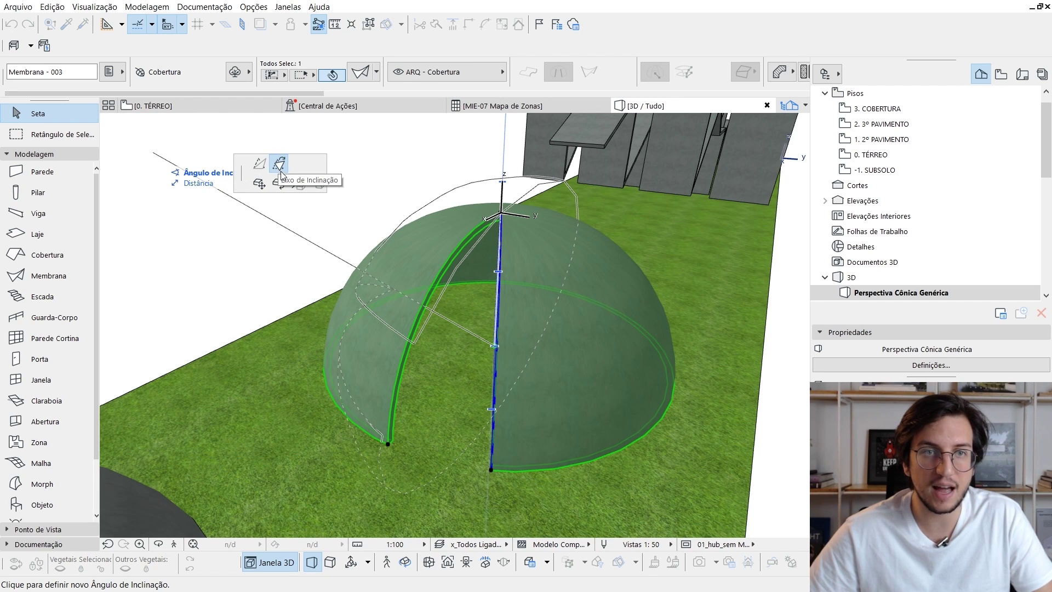
left_click(515, 176)
middle_click_drag(516, 180, 555, 272, "shift")
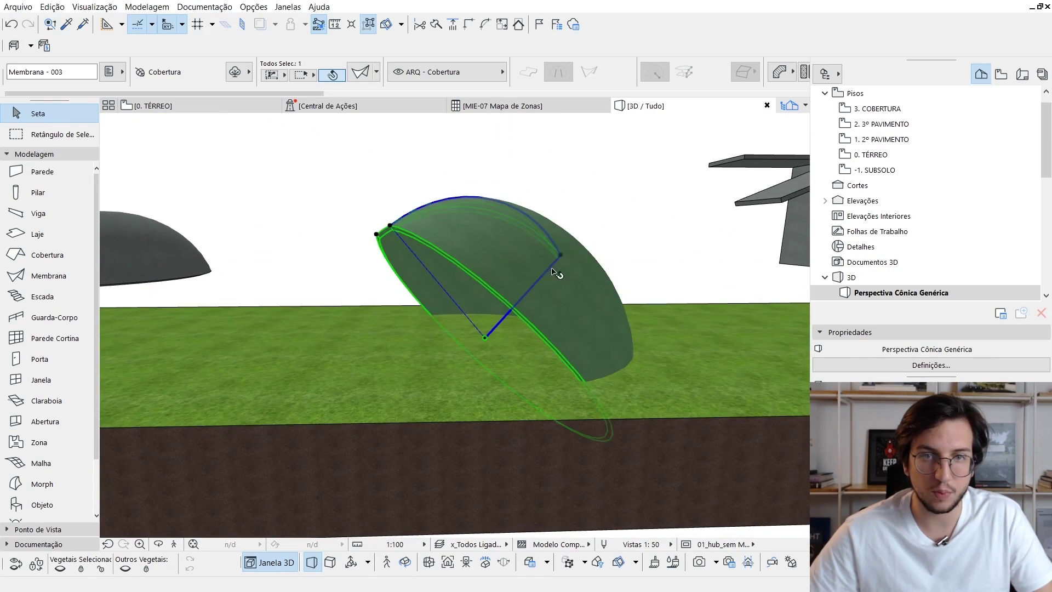
left_click(560, 257)
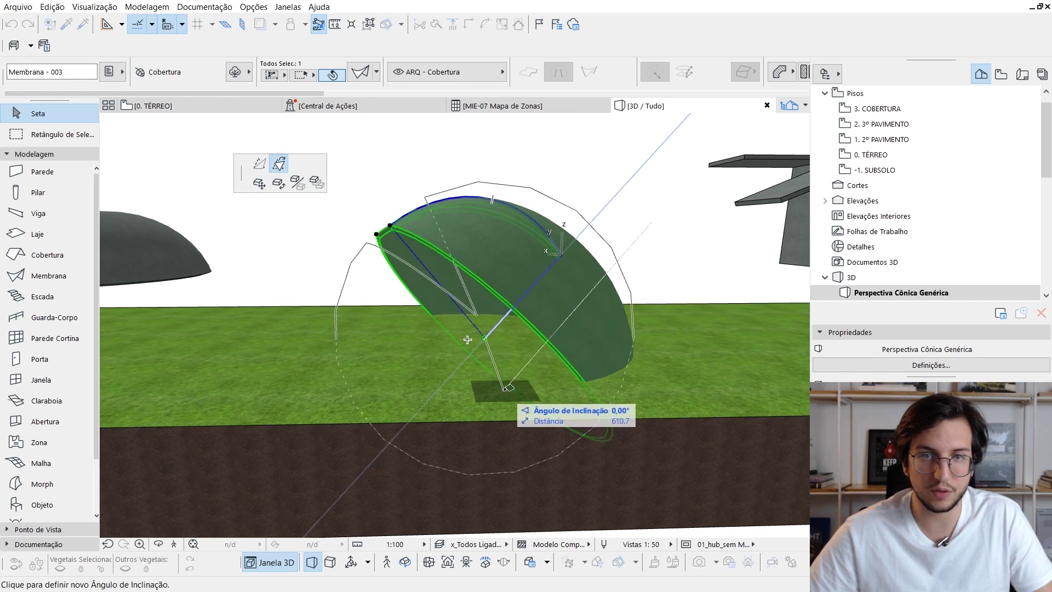
middle_click_drag(513, 350, 508, 355, "shift")
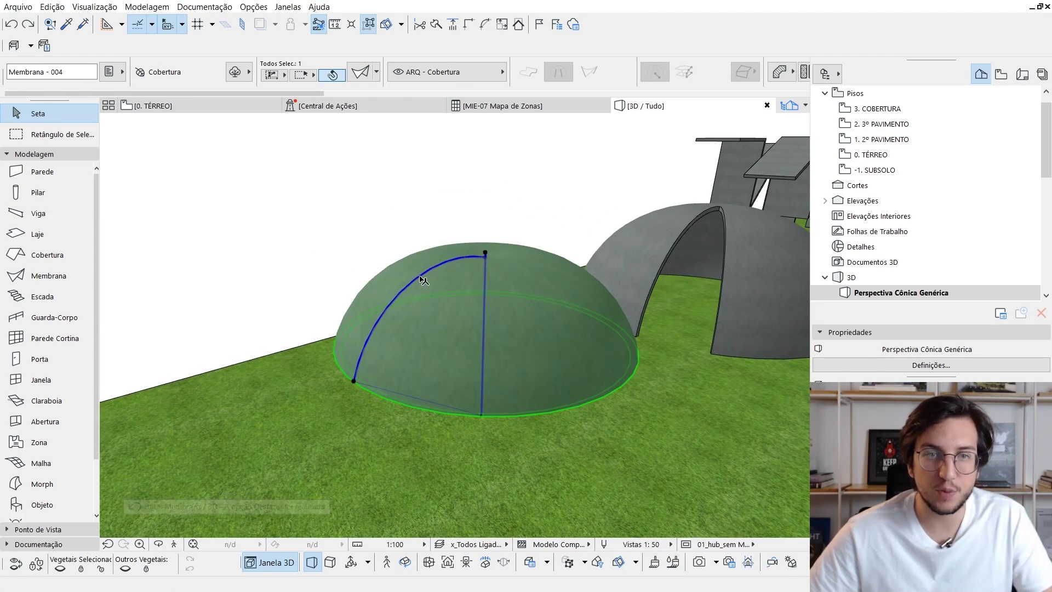
Step: Edit the tangent of the closed dome's profile arc to give it a flatter, cone-like shape, and deselect it
left_click(419, 282)
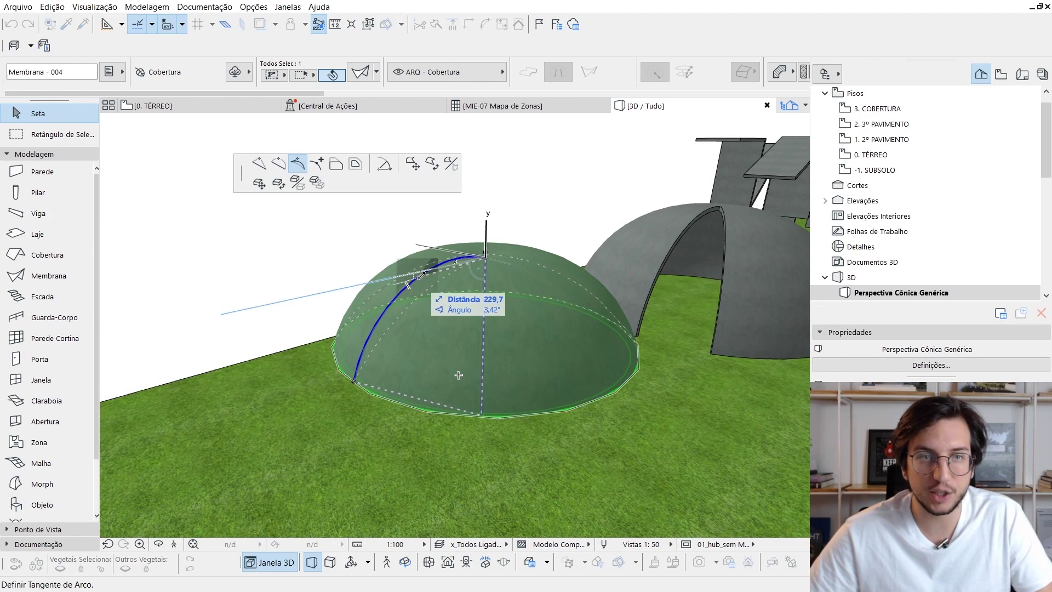
middle_click_drag(419, 276, 390, 289, "shift")
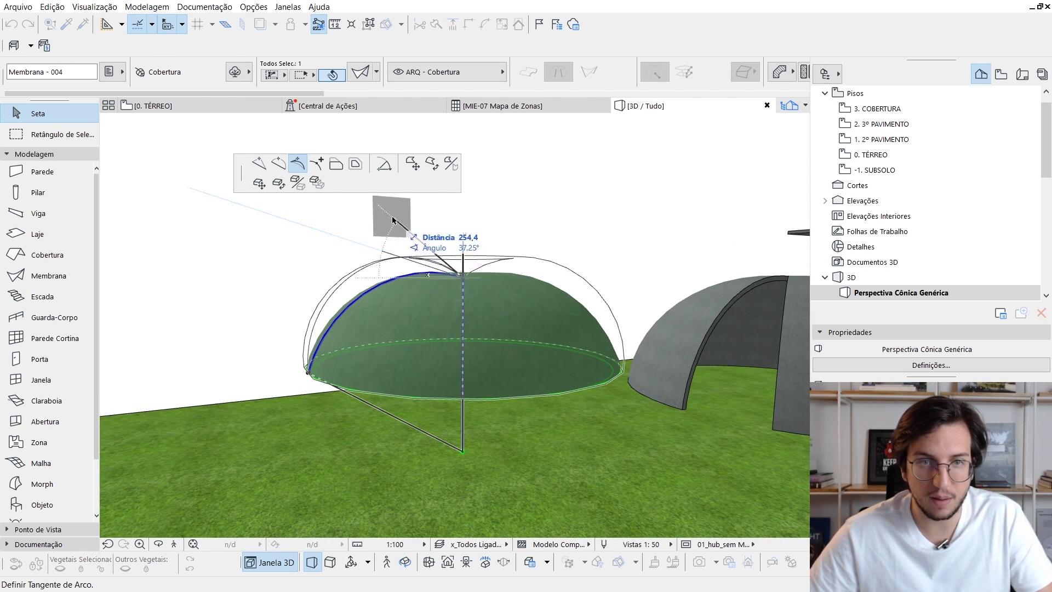
left_click(435, 321)
middle_click_drag(459, 334, 434, 461, "shift")
middle_click_drag(486, 382, 597, 326)
scroll(468, 373, "down", 4)
scroll(406, 362, "up", 2)
scroll(406, 363, "up", 2)
middle_click_drag(405, 362, 575, 396)
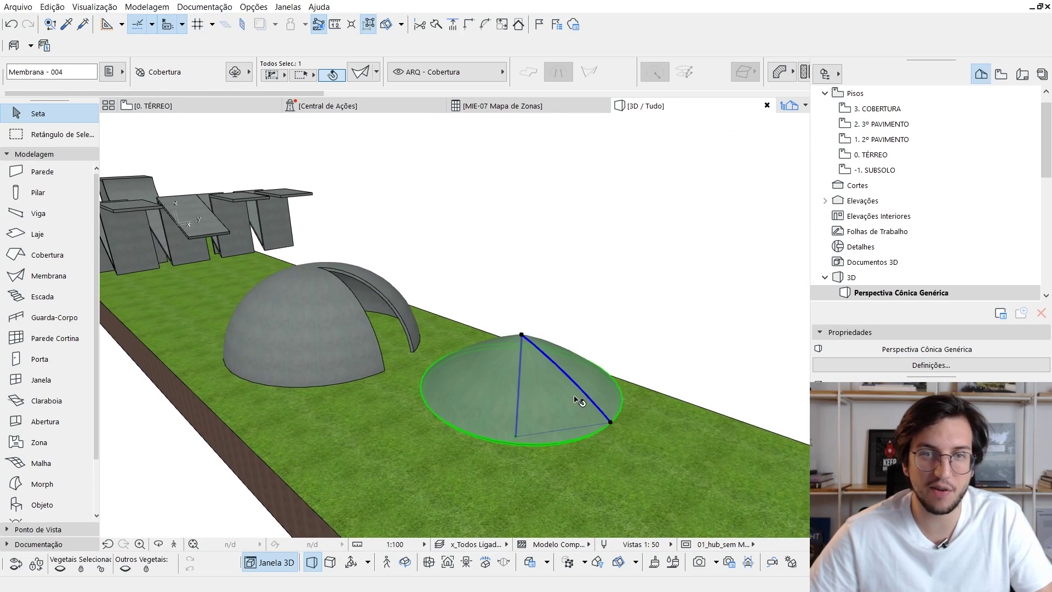
scroll(575, 397, "up", 2)
key("Escape")
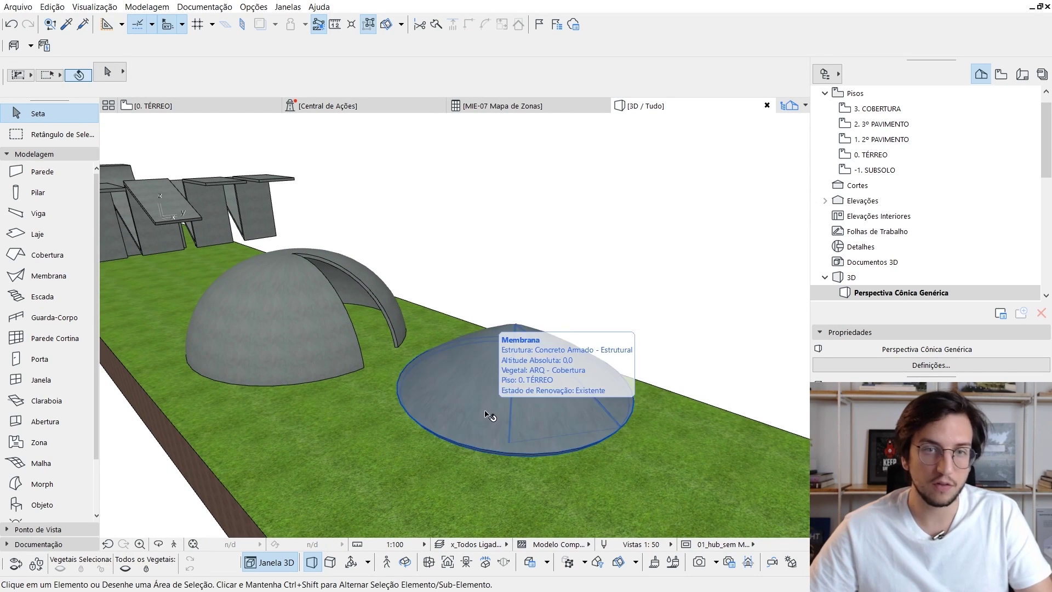
Step: In the ground floor plan, set up the Shell tool for a revolved shell with the detailed, profile-drawn construction method
key("F2")
scroll(578, 368, "up", 2)
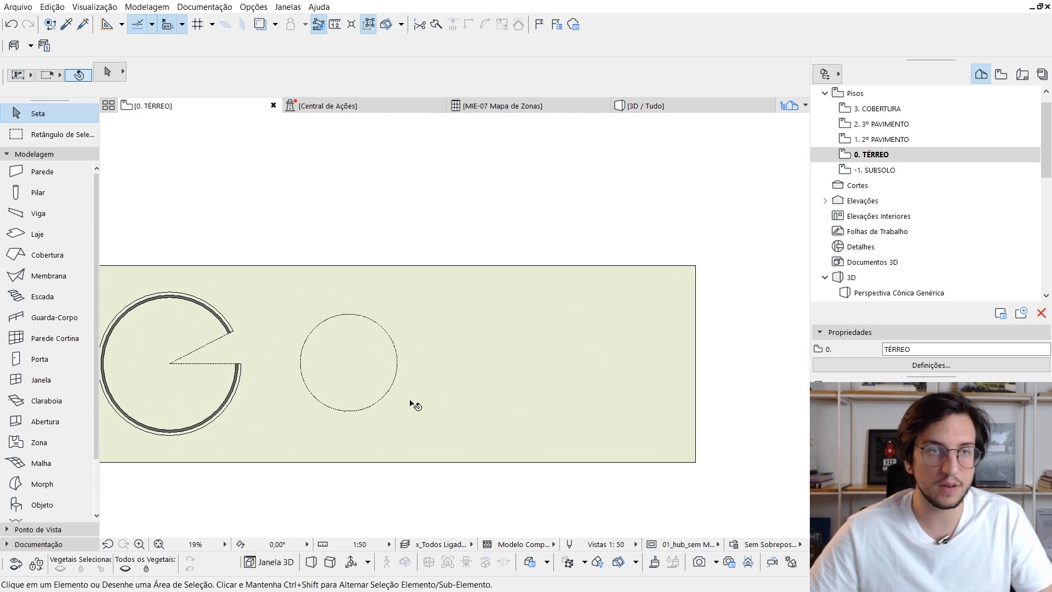
key("w")
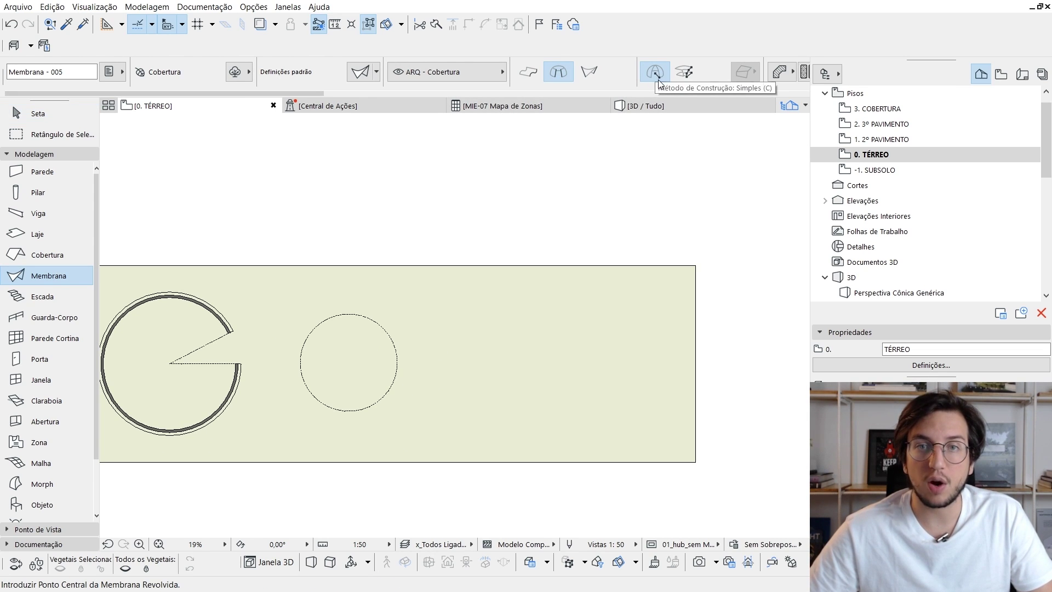
left_click(688, 81)
scroll(729, 446, "up", 3)
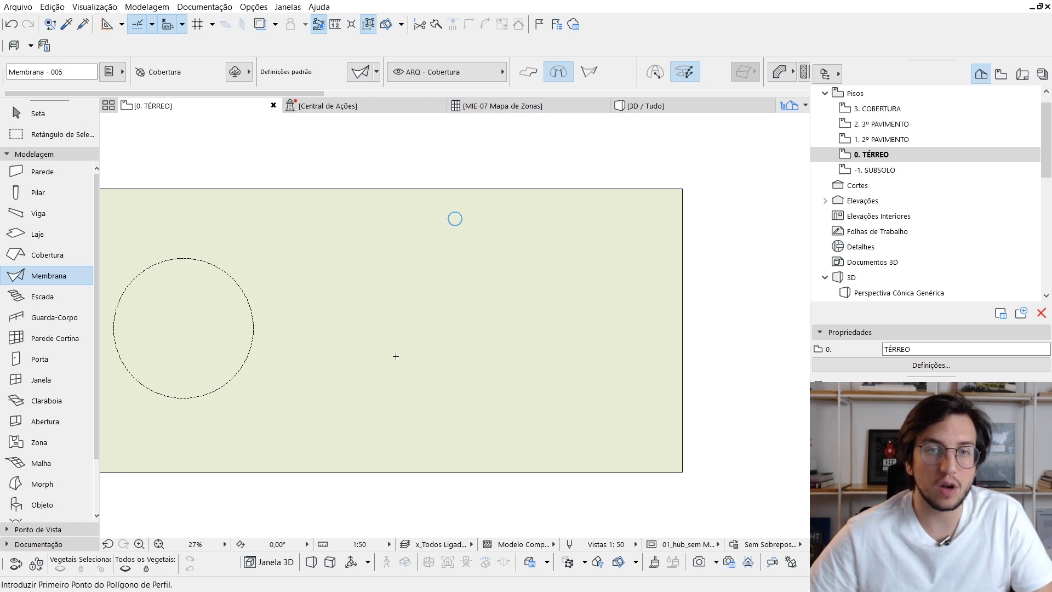
middle_click_drag(406, 363, 417, 374)
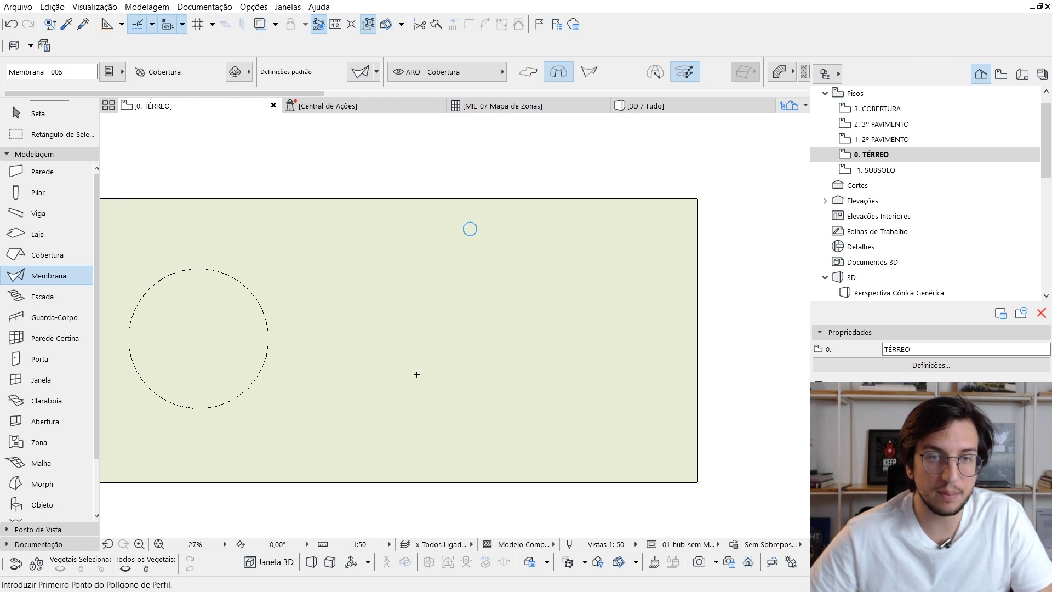
Step: Draw an open seven-segment zigzag profile on the empty terrain beside the closed dome, narrowing toward its upper end
left_click(418, 410)
left_click(401, 382)
left_click(416, 359)
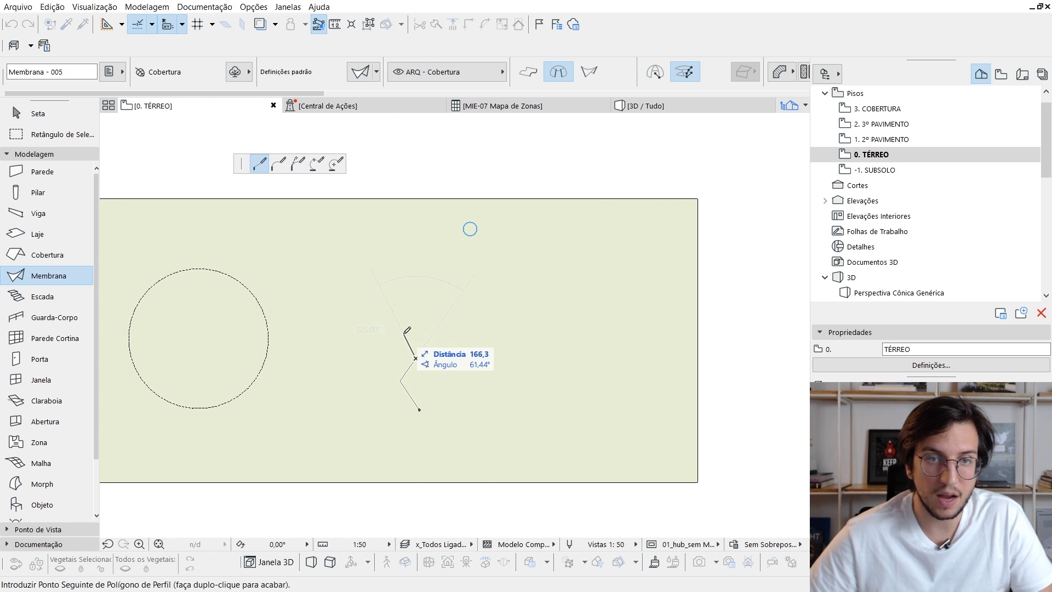
left_click(404, 333)
left_click(430, 307)
left_click(421, 287)
left_click(452, 265)
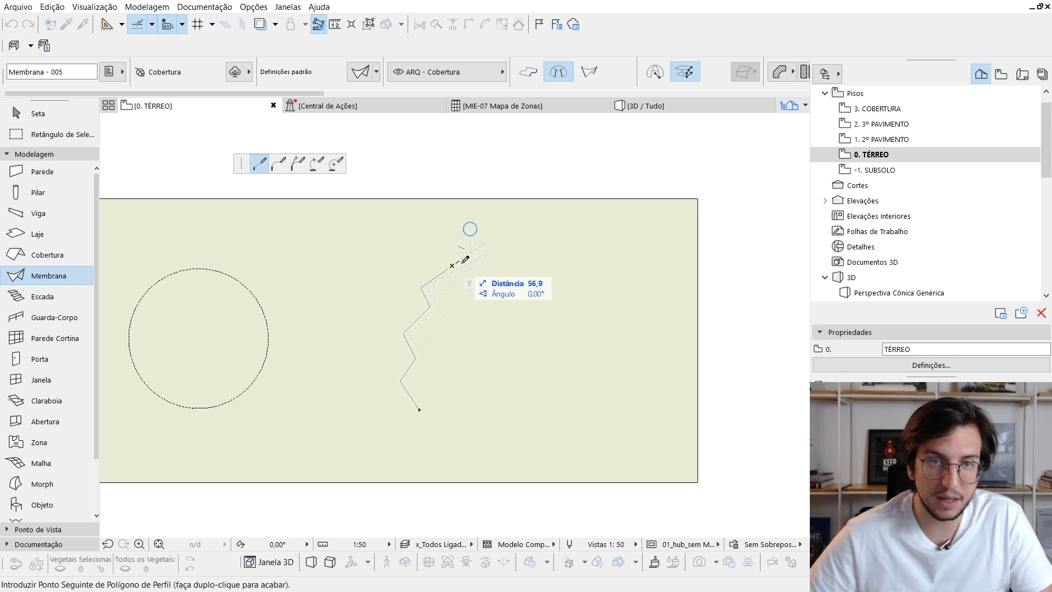
scroll(465, 259, "up", 1)
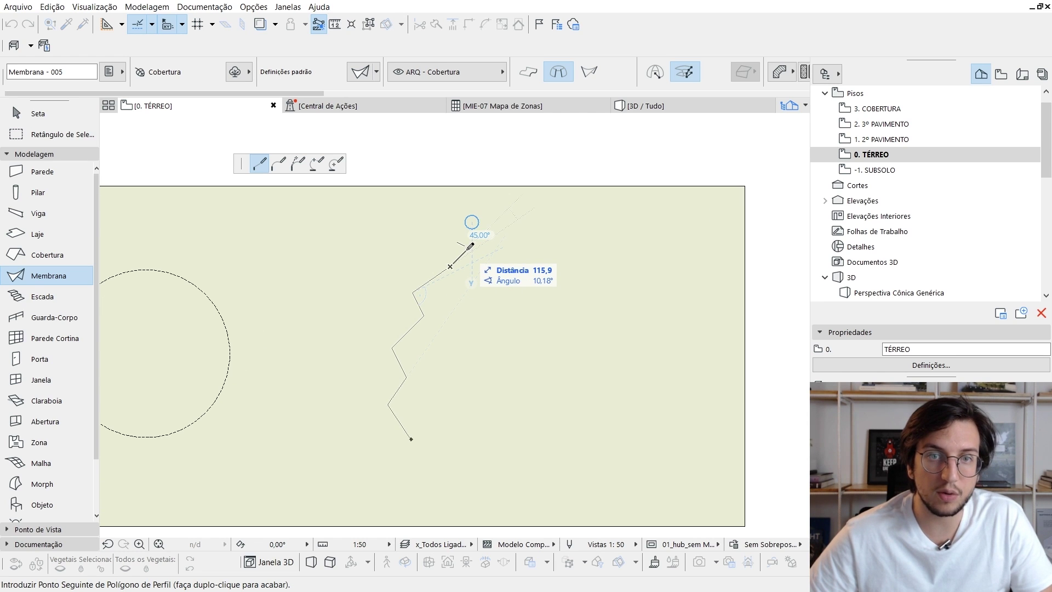
scroll(469, 247, "up", 1)
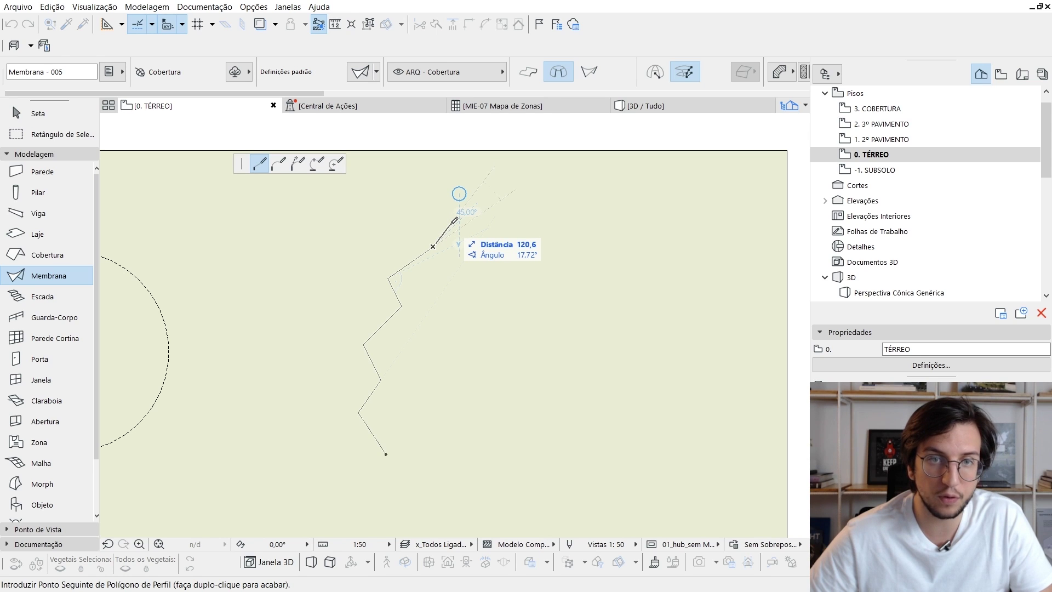
left_click(453, 221)
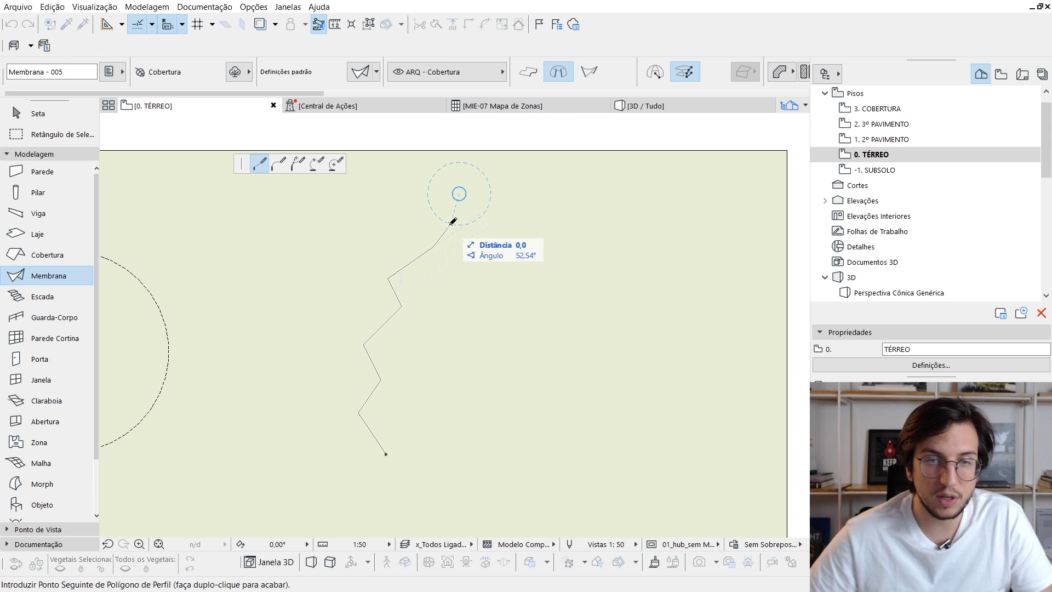
double_click(452, 221)
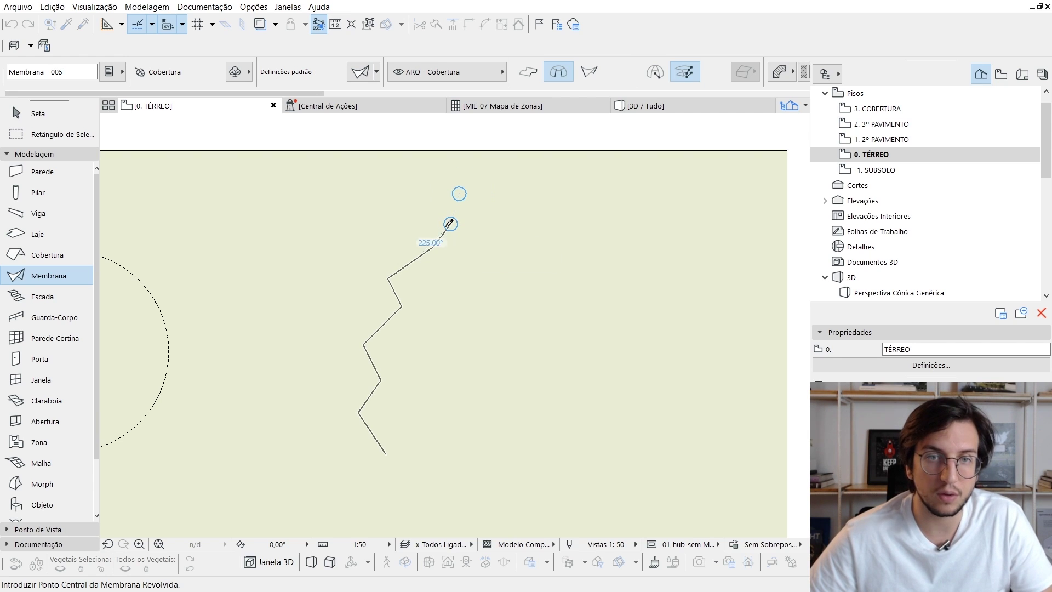
Step: Revolve the zigzag profile by 180° around a vertical axis starting at its upper end
left_click(451, 224)
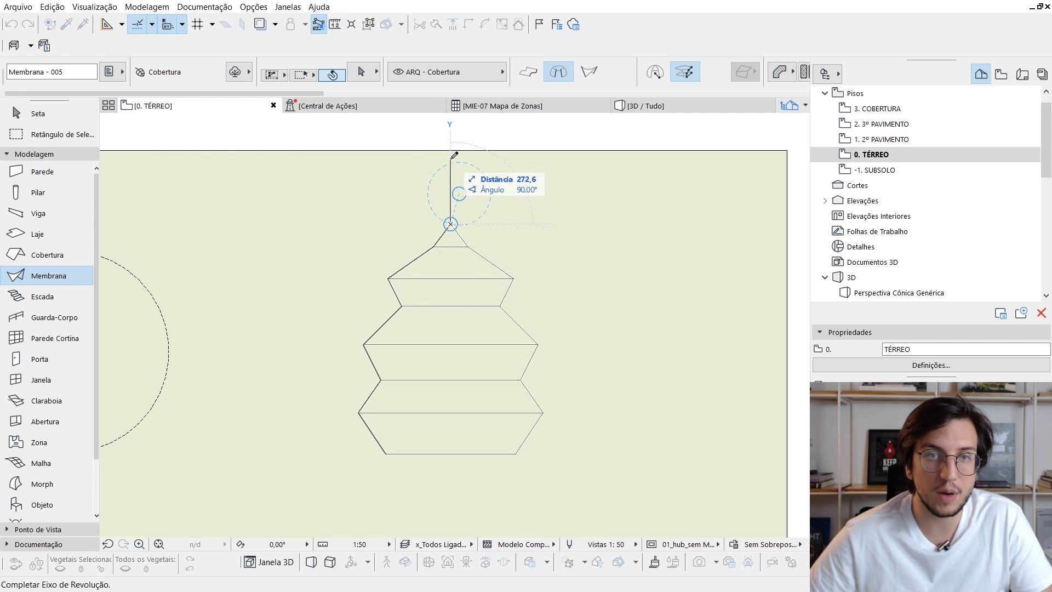
left_click(451, 159)
left_click_drag(505, 203, 522, 272)
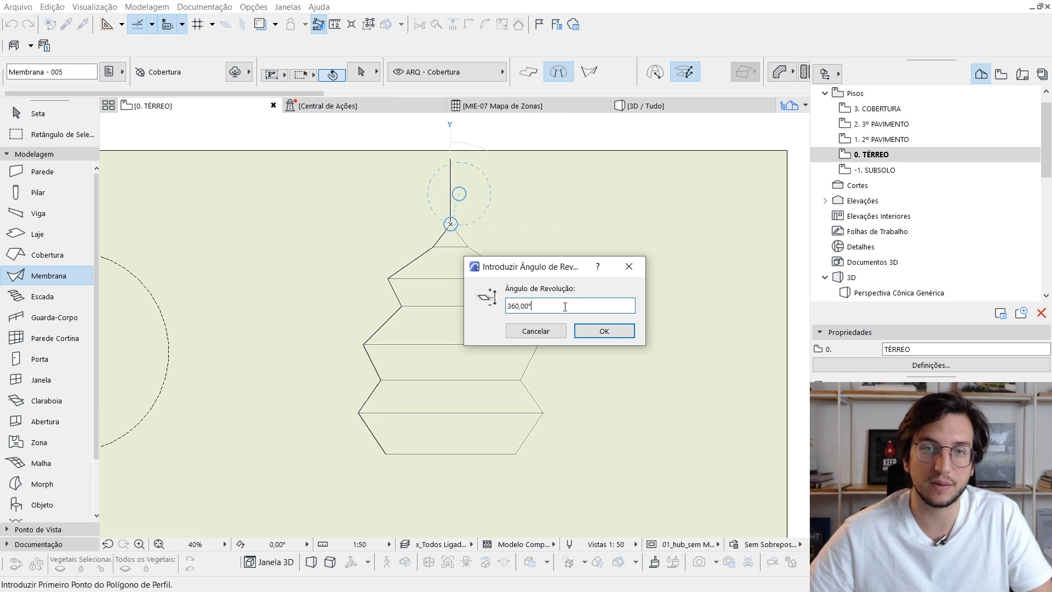
key("BackSpace")
key("BackSpace")
key("BackSpace")
key("BackSpace")
key("BackSpace")
key("BackSpace")
key("BackSpace")
type("180")
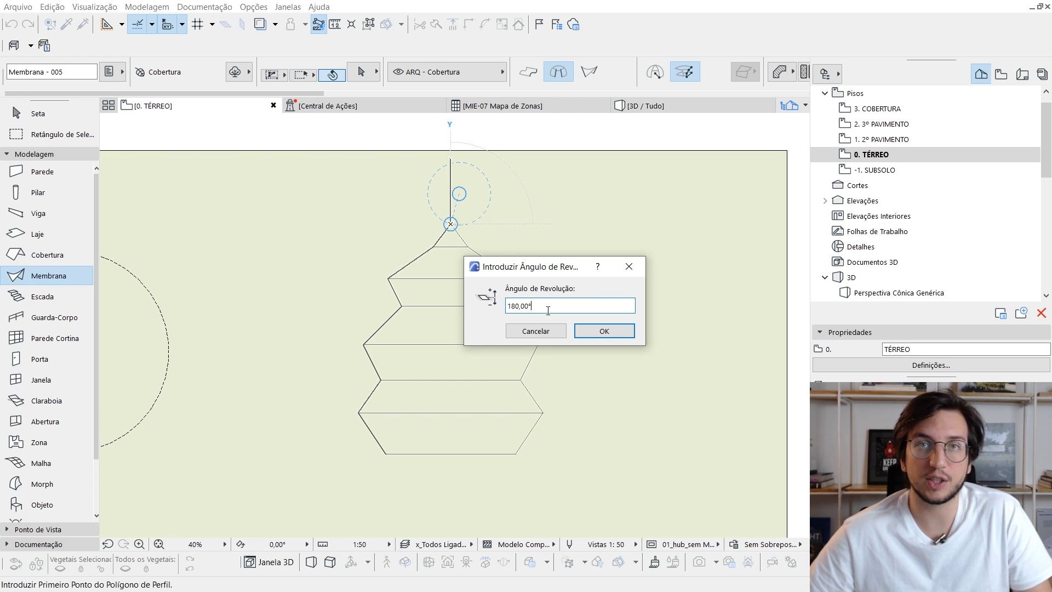
left_click(603, 331)
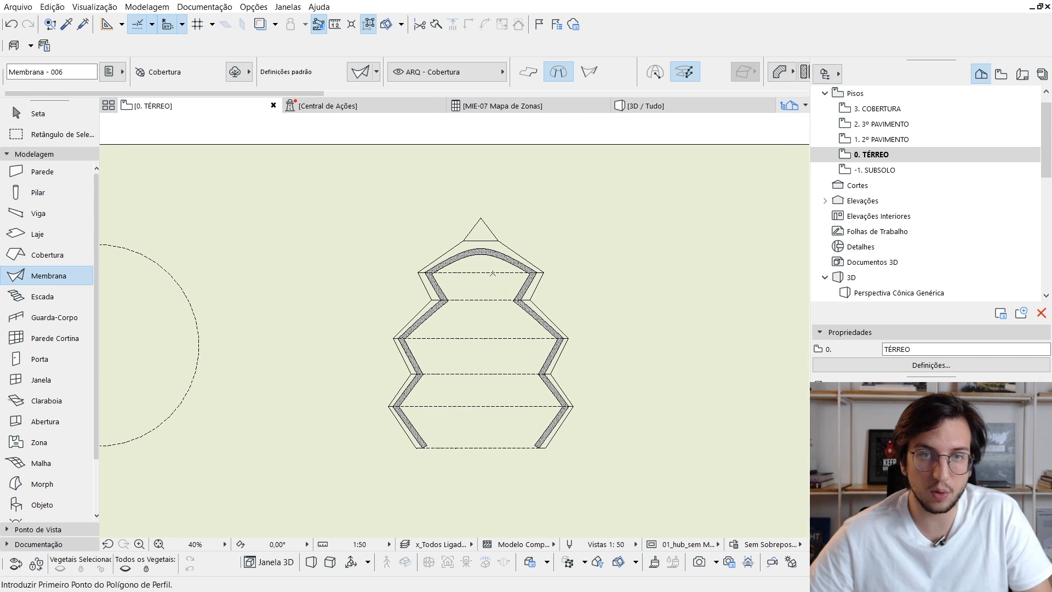
Step: In 3D, select the zigzag shell and move the front end node of its profile outward to lengthen the front segment
key("Escape")
key("F3")
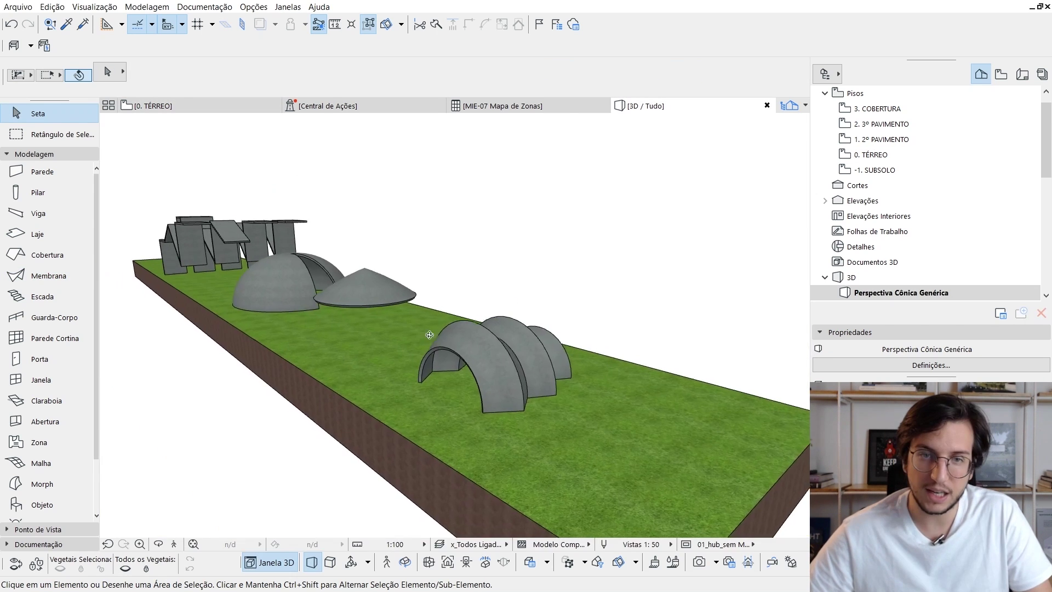
scroll(526, 379, "up", 5)
middle_click_drag(486, 376, 353, 371, "shift")
left_click(475, 355)
middle_click_drag(505, 386, 469, 387, "shift")
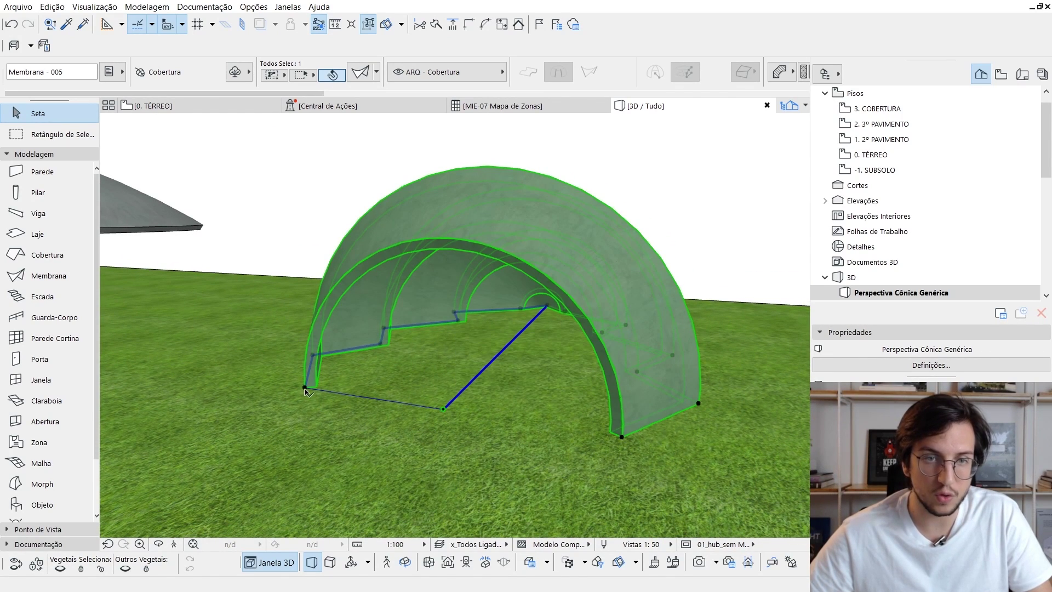
left_click(442, 409)
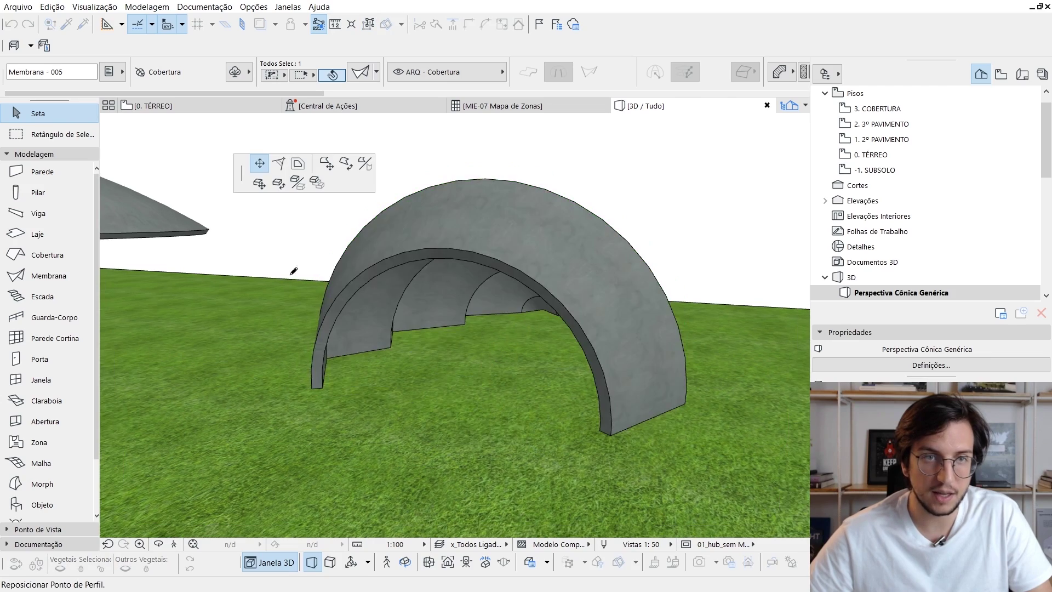
left_click(259, 165)
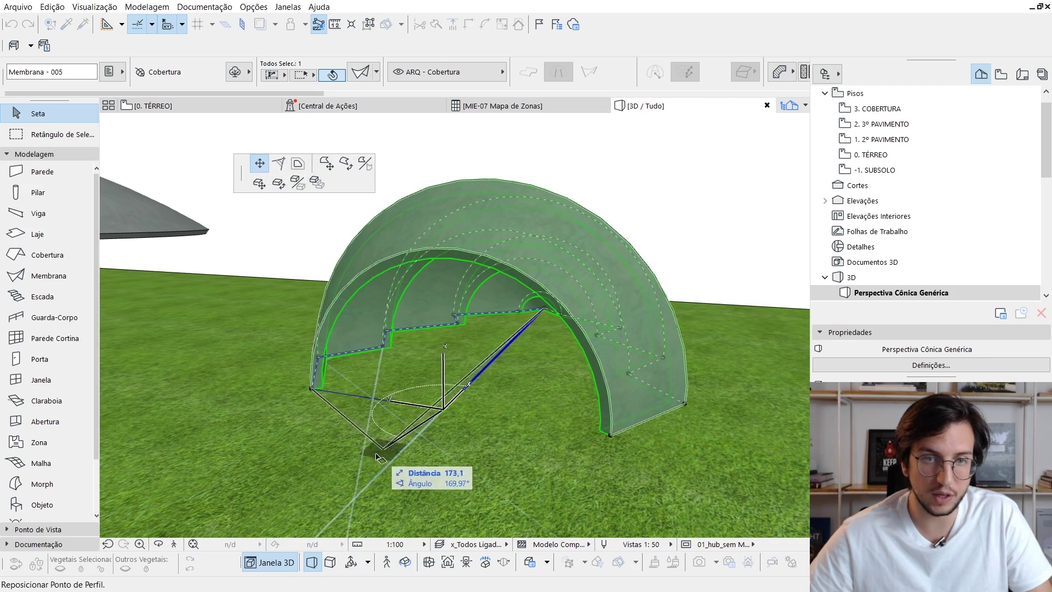
left_click(368, 483)
Step: Fillet the zigzag shell's profile corners with a radius of 15, applied to all edges, and deselect the shell
middle_click_drag(492, 407, 441, 429, "shift")
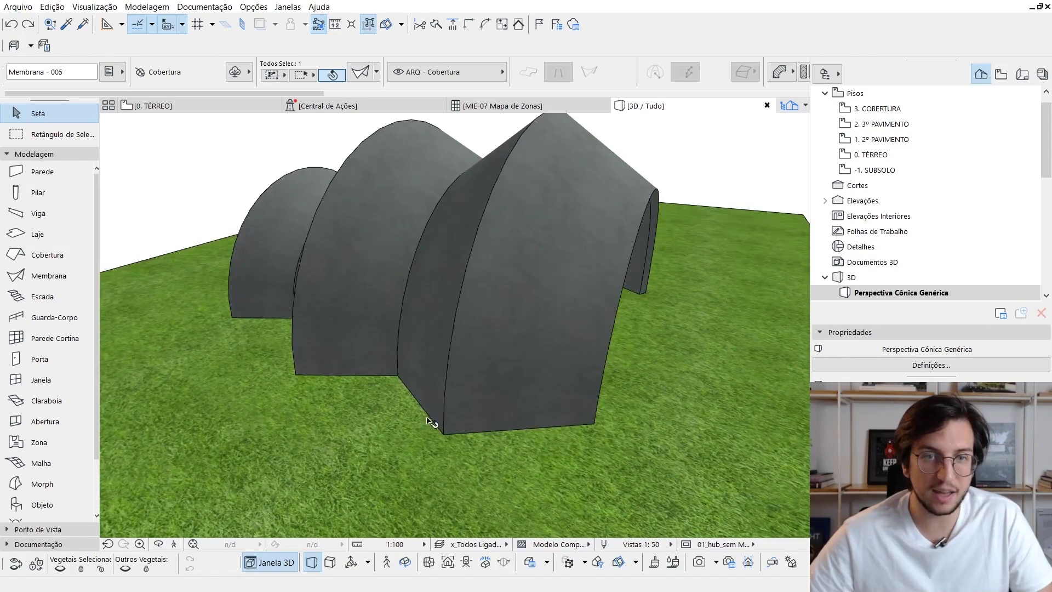
left_click(442, 435)
left_click(443, 435)
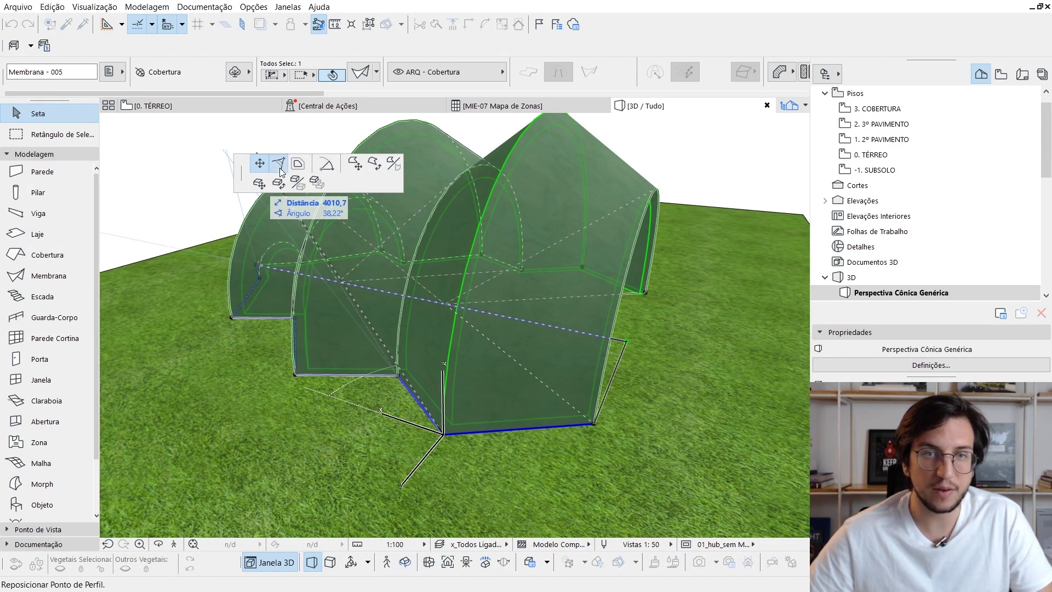
left_click(279, 170)
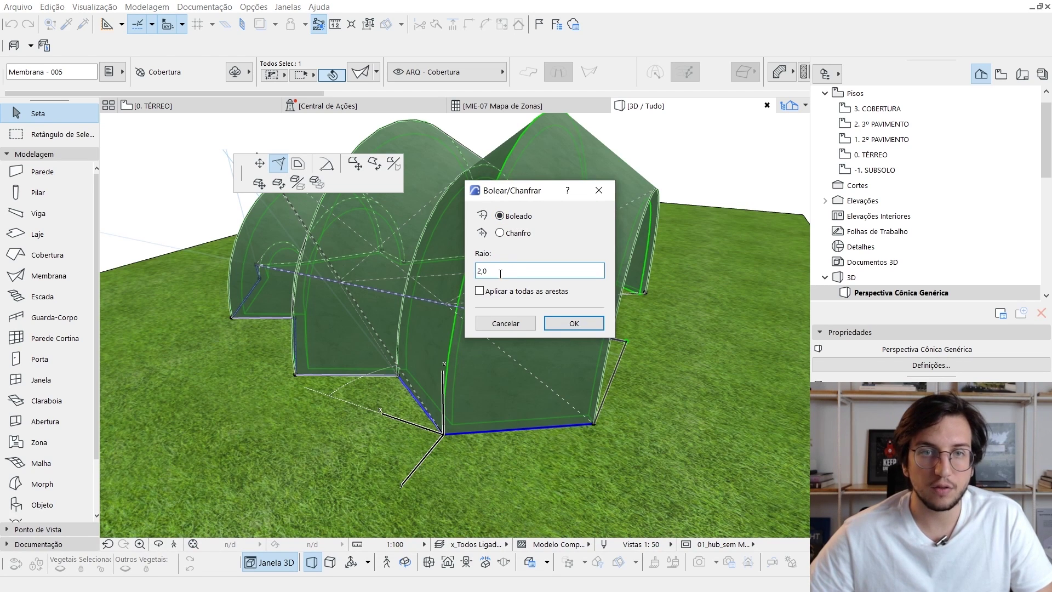
type("15")
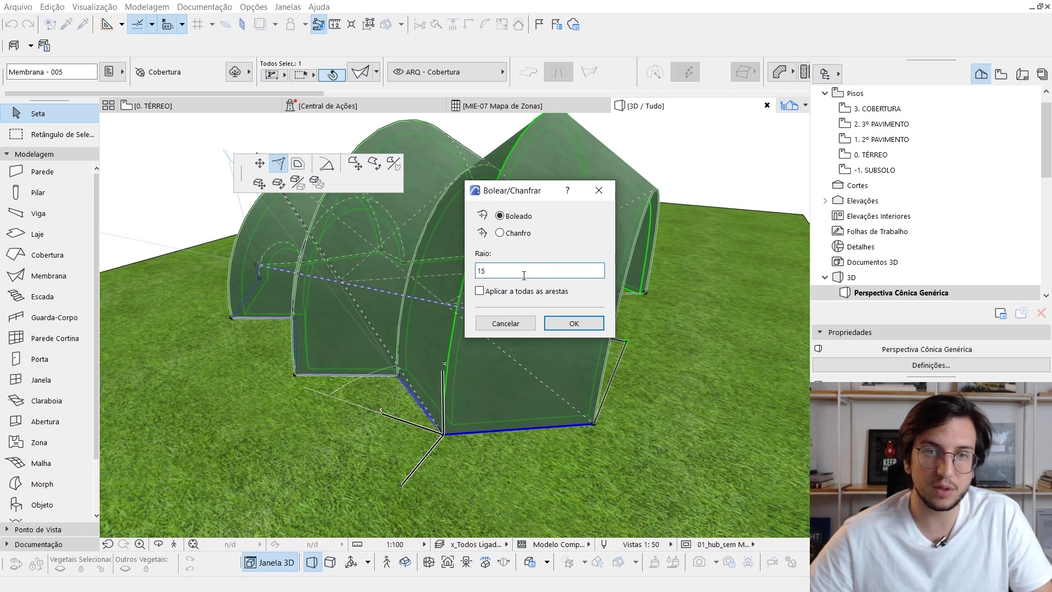
key("Tab")
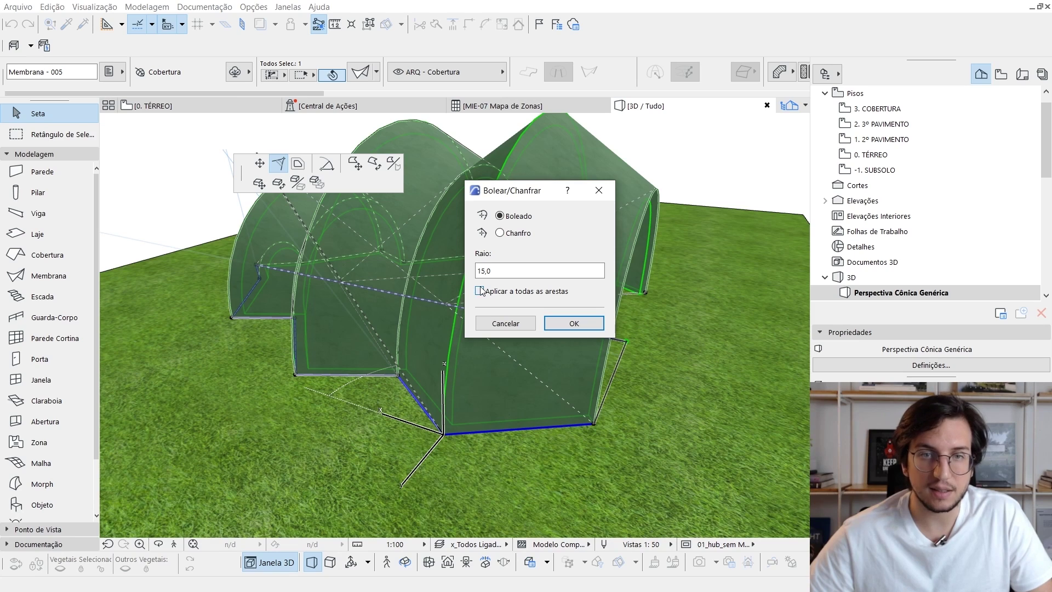
left_click(583, 324)
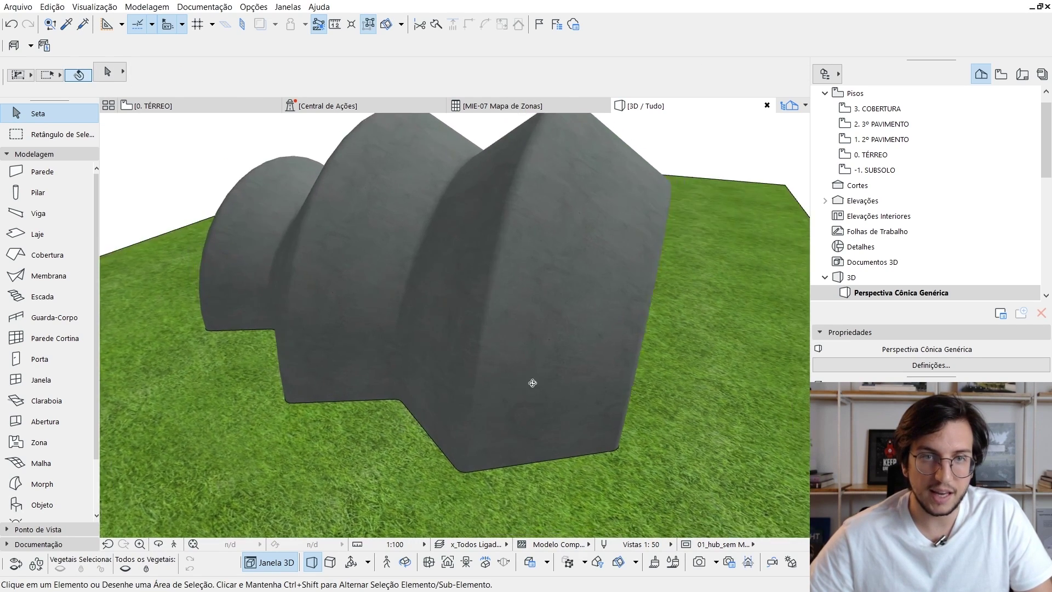
left_click(558, 309)
key("Escape")
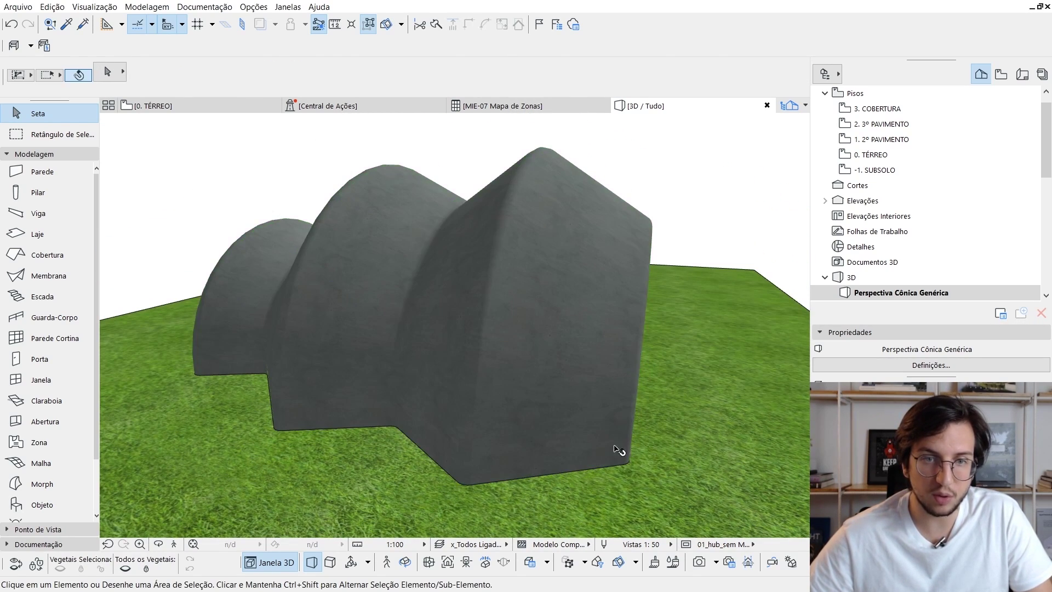
middle_click_drag(619, 446, 509, 410, "shift")
mouse_move(597, 421)
middle_mouse_down("shift")
mouse_move(339, 396)
mouse_move(564, 345)
mouse_move(564, 355)
mouse_move(462, 352)
mouse_move(480, 346)
mouse_move(470, 352)
mouse_move(477, 331)
mouse_move(496, 343)
mouse_move(460, 343)
mouse_move(570, 380)
mouse_move(102, 299)
mouse_move(343, 371)
mouse_move(535, 377)
mouse_move(460, 378)
mouse_move(504, 390)
mouse_move(475, 387)
mouse_move(496, 392)
middle_mouse_up("shift")
left_click(570, 380)
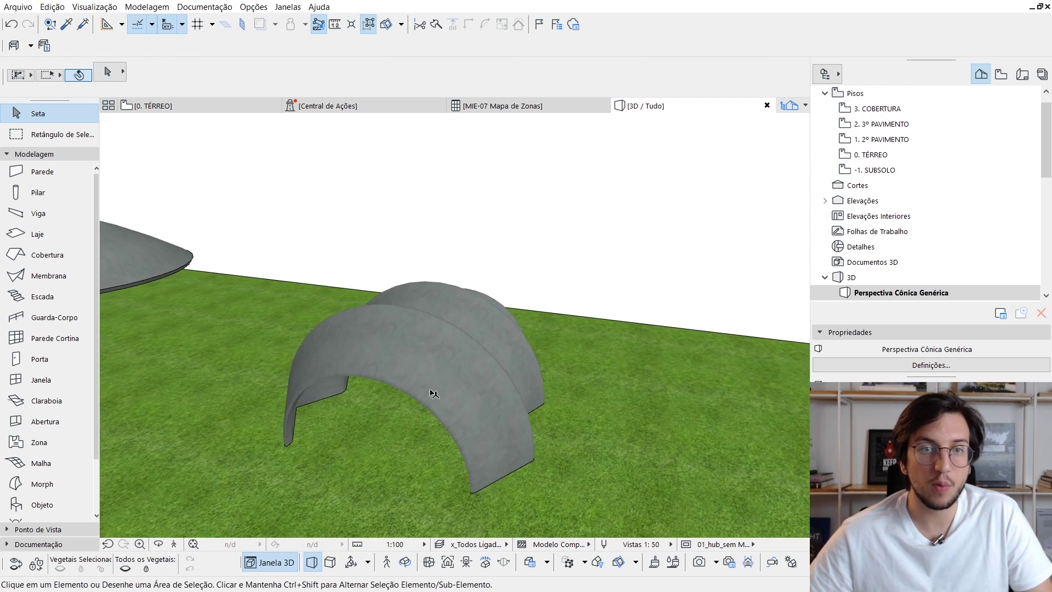
middle_click_drag(472, 403, 470, 353, "shift")
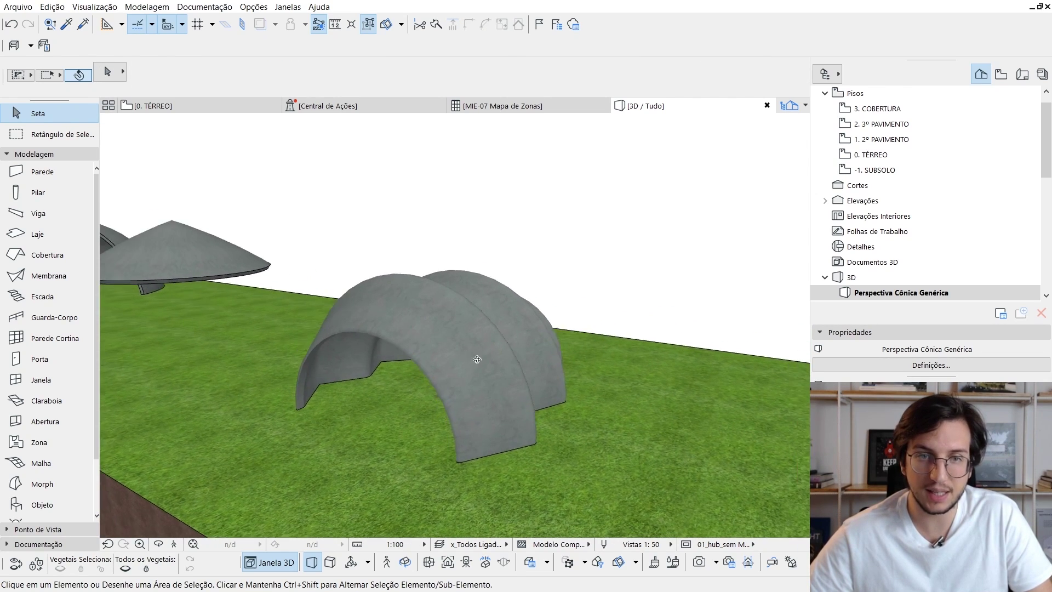
Step: In the ground floor plan, pick up the zigzag shell's settings and draw a six-segment open profile between it and the terrain's end
key("F2")
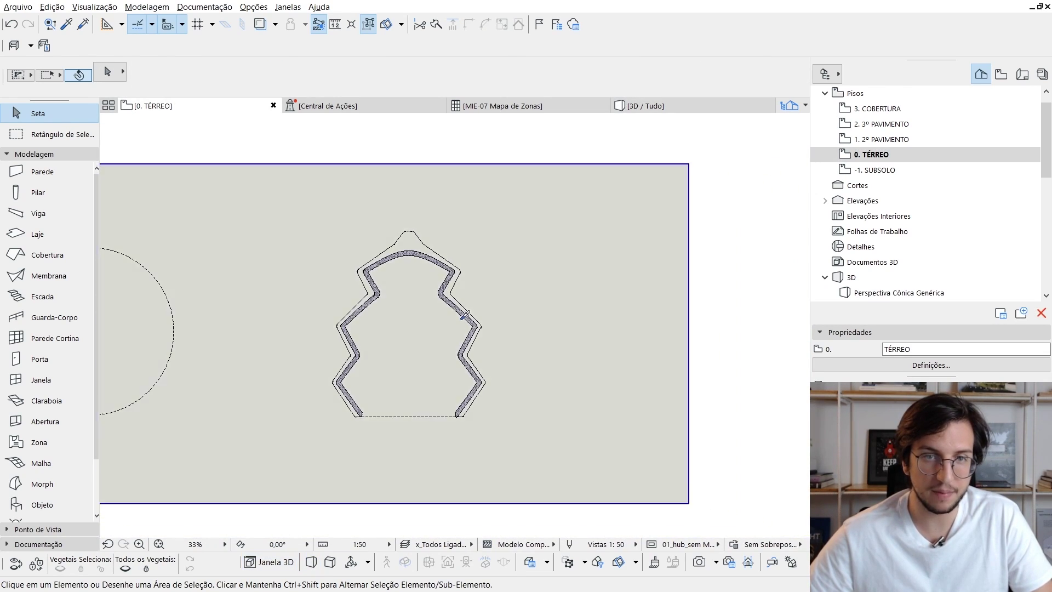
left_click(463, 311, "alt")
scroll(518, 347, "up", 2)
middle_click_drag(588, 363, 514, 376)
left_click(472, 436)
left_click(452, 392)
left_click(475, 342)
left_click(483, 303)
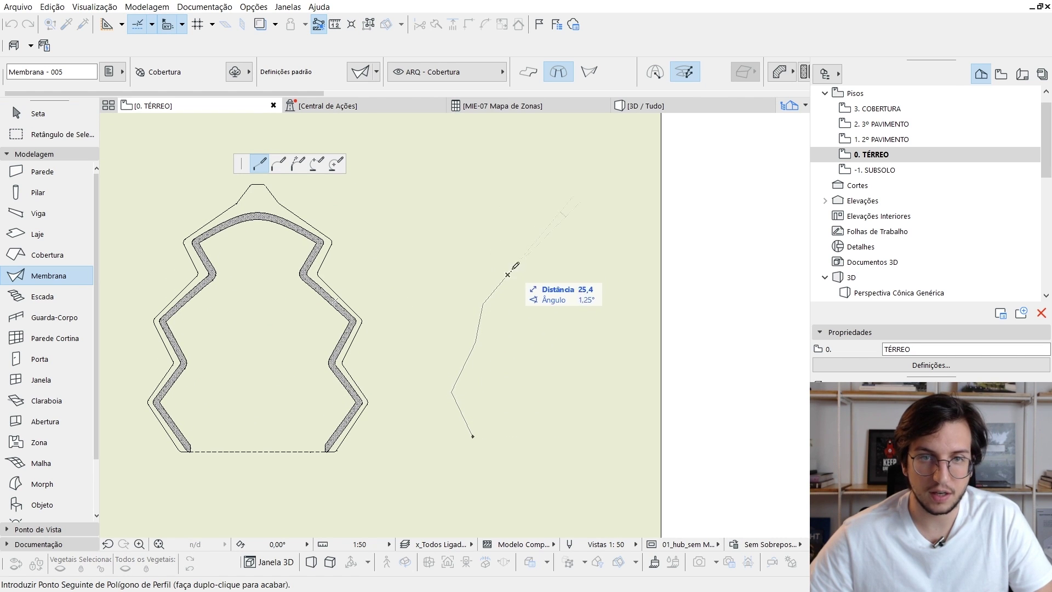
left_click(509, 274)
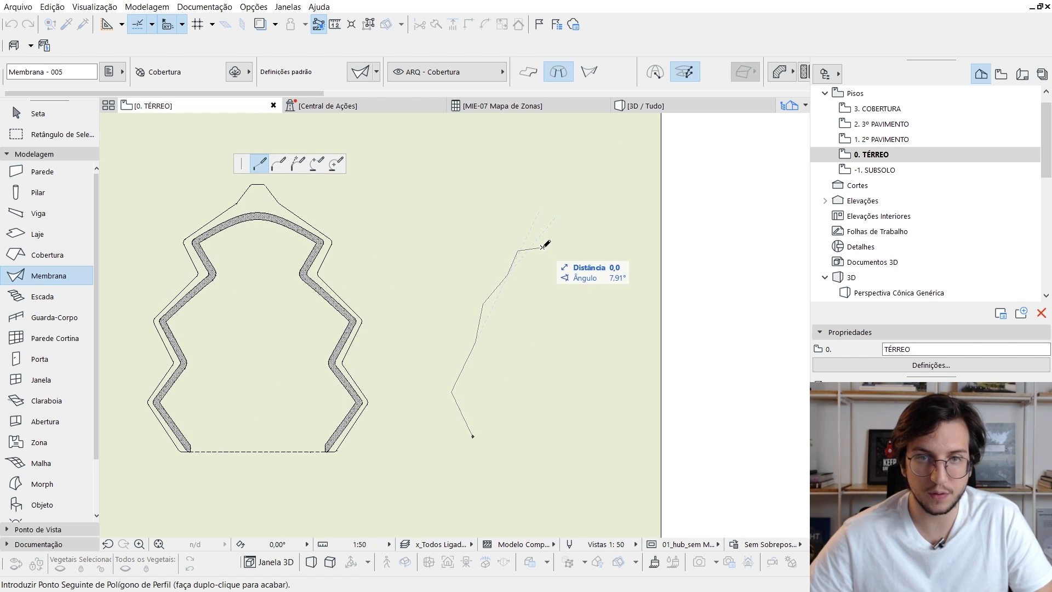
double_click(545, 245)
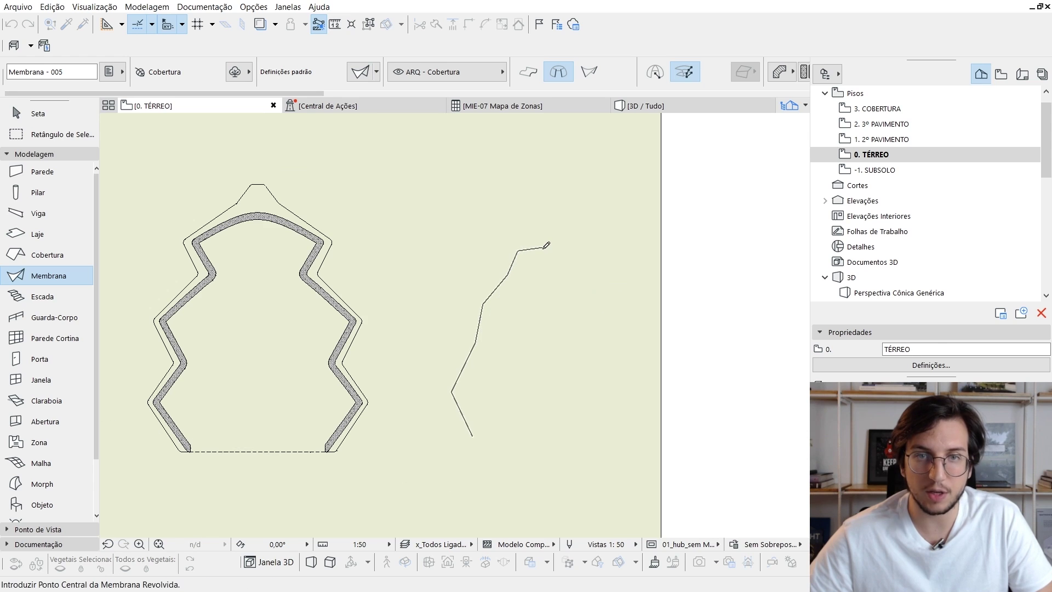
Step: Revolve the new profile by 360° around a vertical axis starting at its upper end
left_click(543, 247)
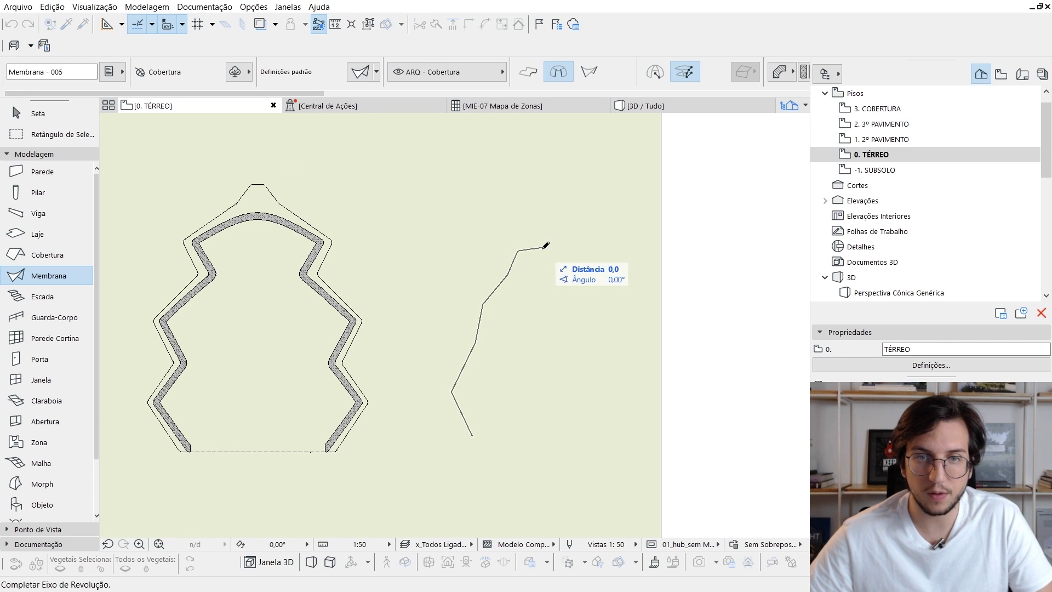
left_click(544, 198)
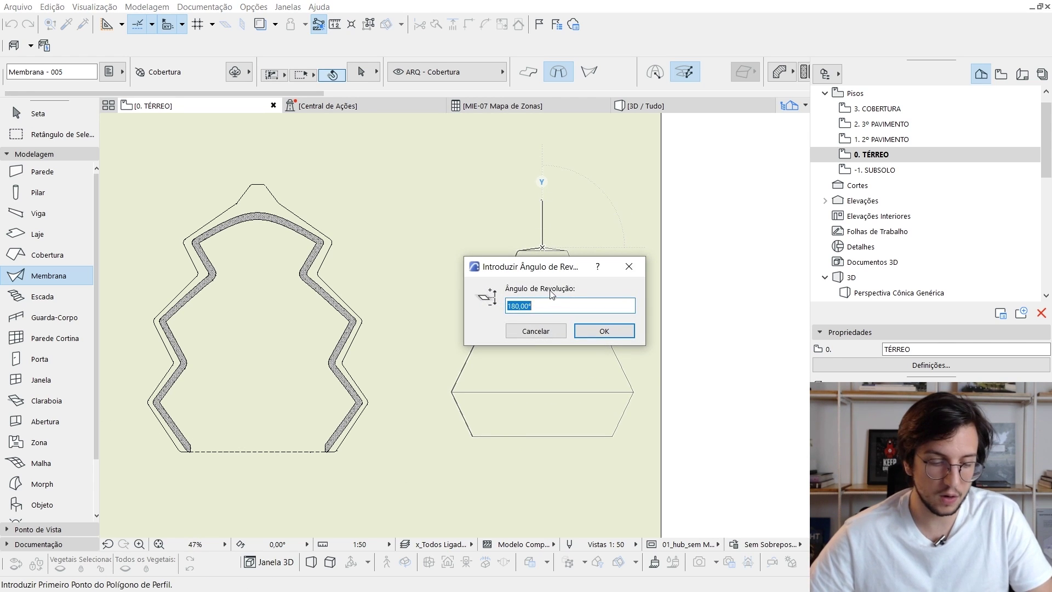
type("360")
left_click(604, 331)
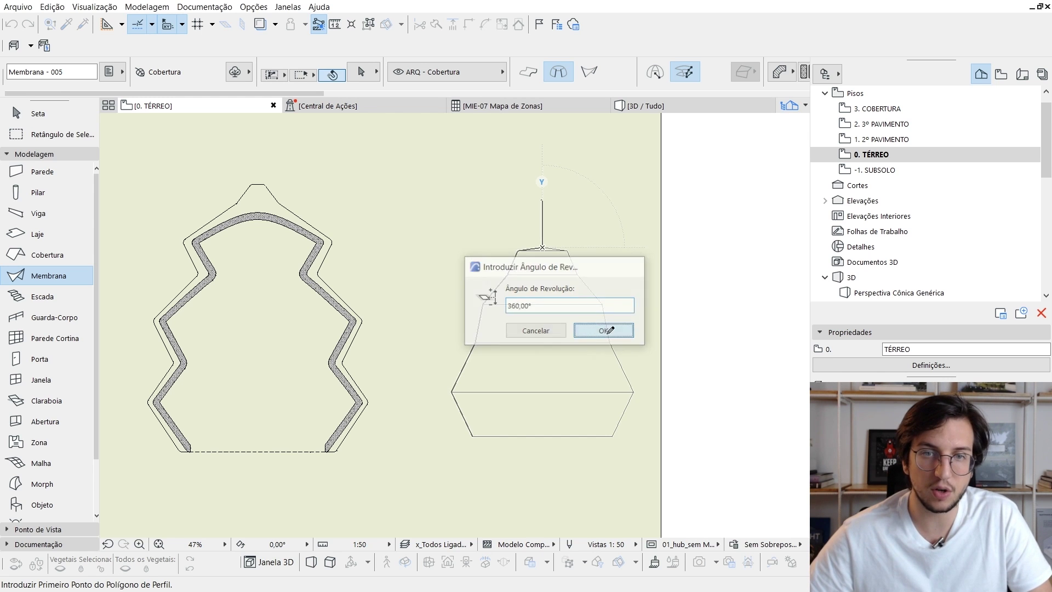
Step: In 3D, select the 360° revolved shell and move it vertically upward so it clears the terrain
key("F3")
middle_click_drag(560, 335, 478, 380, "shift")
left_click(479, 381)
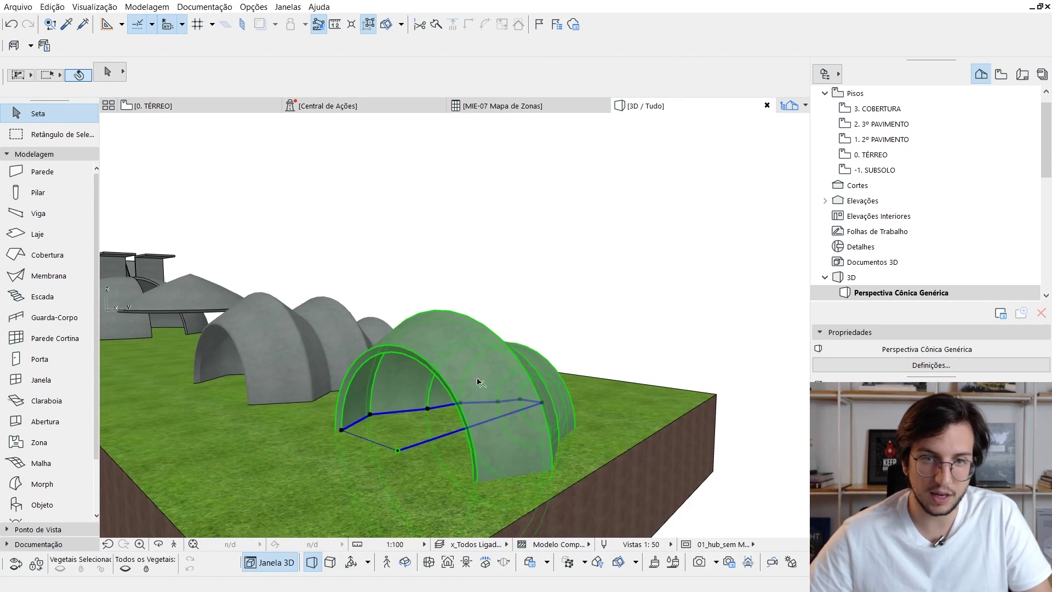
mouse_move(554, 363)
middle_mouse_down("shift")
mouse_move(528, 366)
mouse_move(561, 371)
middle_mouse_up("shift")
key("ctrl+d")
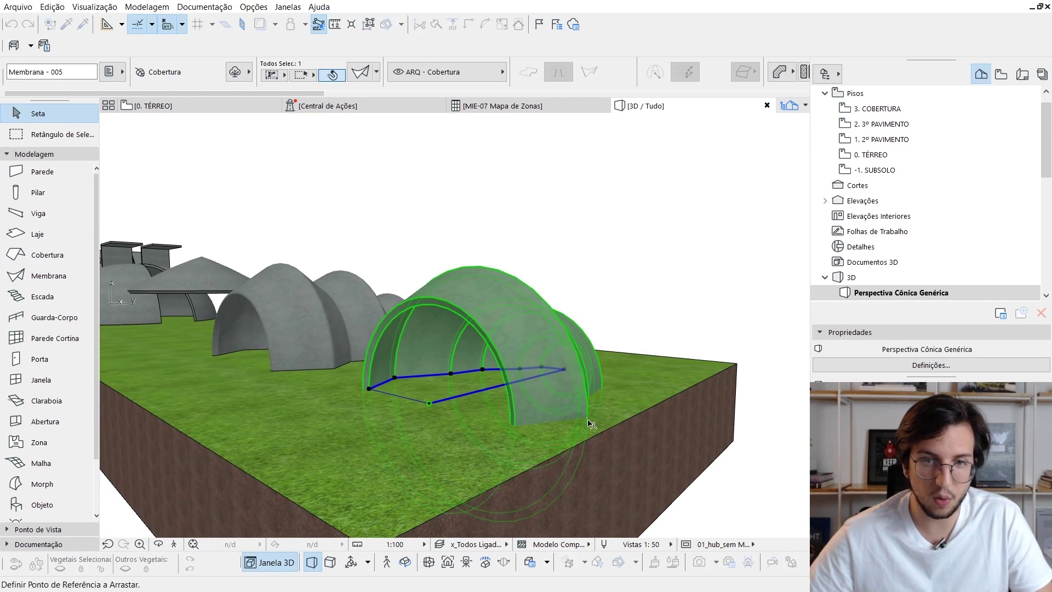
left_click(586, 418)
left_click(586, 256)
middle_click_drag(588, 332, 427, 362, "shift")
key("ctrl+z")
middle_click_drag(560, 373, 464, 356, "shift")
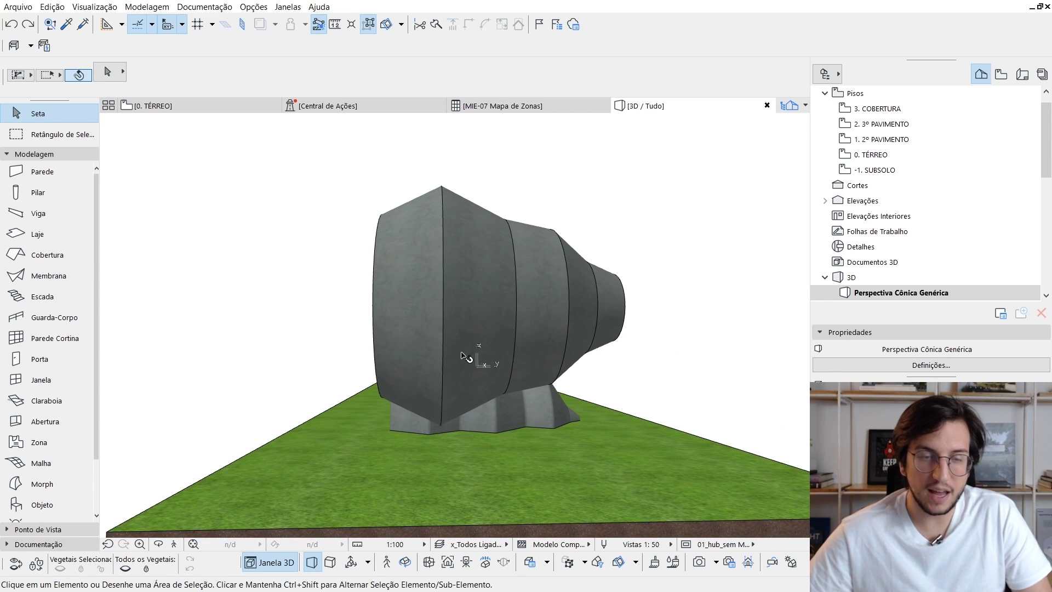
Step: In the ground floor plan, draw a section line across the terrain through the revolved shell, looking toward the other shells
key("F2")
scroll(517, 397, "down", 3)
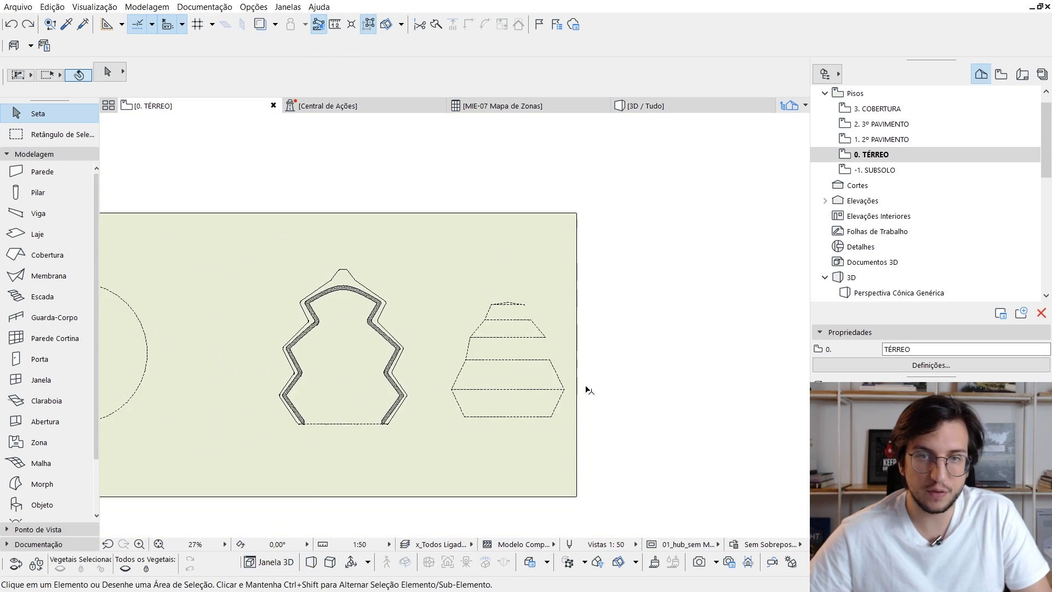
middle_click_drag(586, 388, 563, 373)
left_click(28, 153)
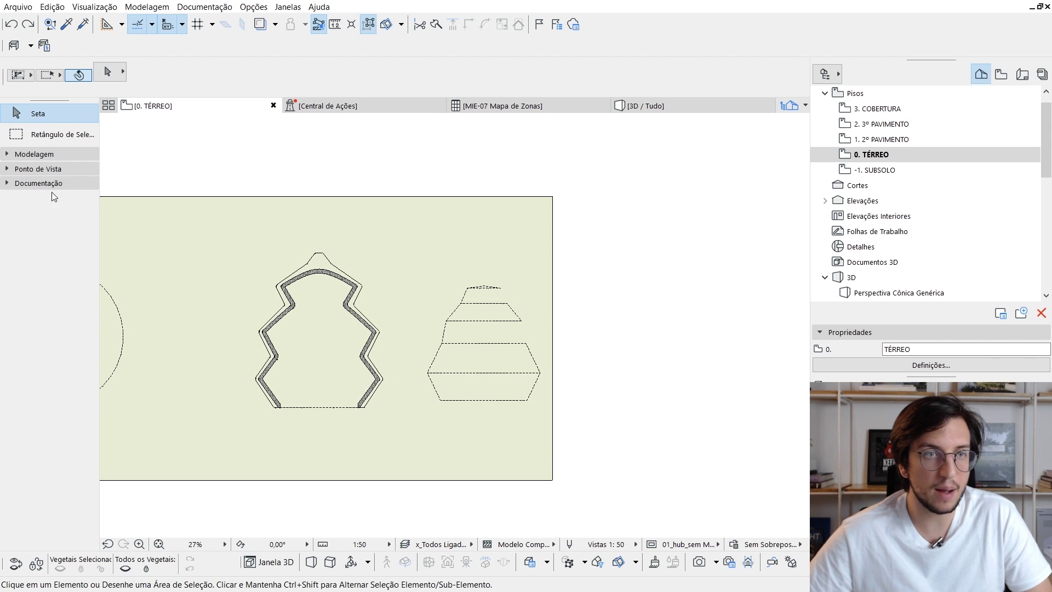
left_click(45, 184)
left_click(45, 185)
left_click(40, 170)
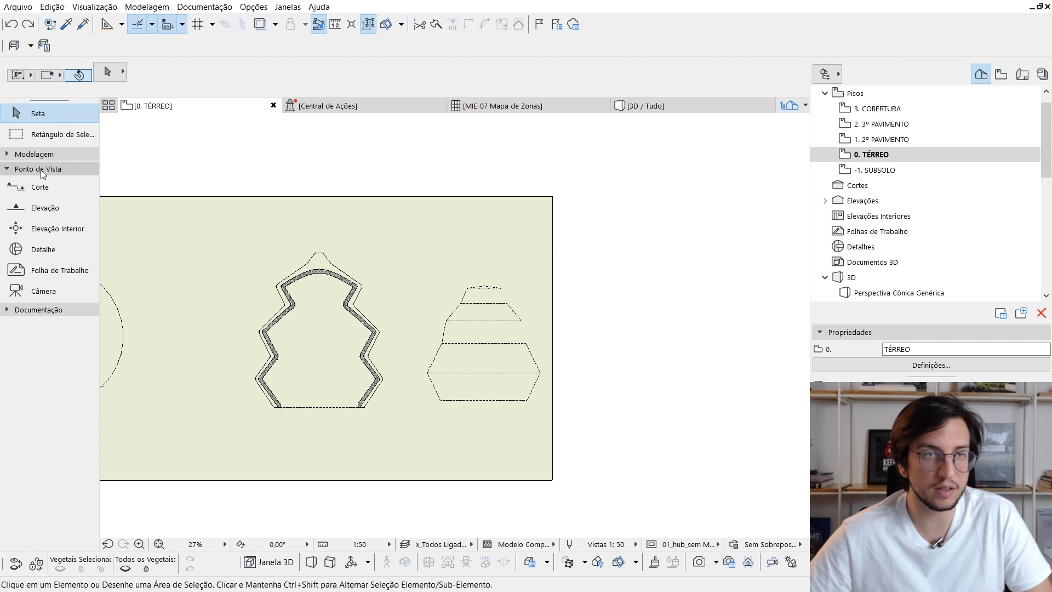
left_click(92, 187)
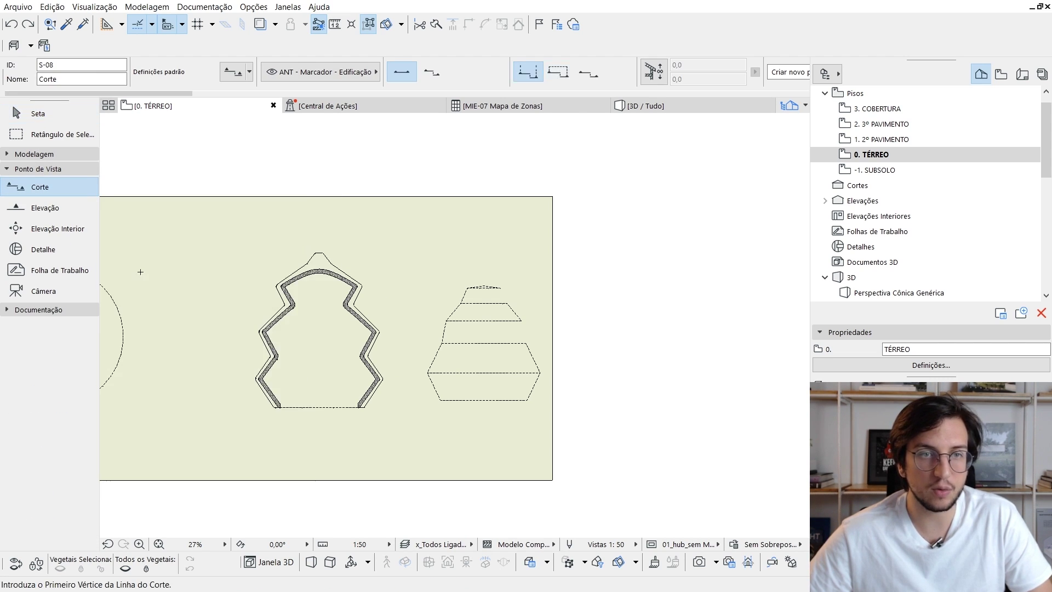
left_click(525, 492)
left_click(525, 188)
left_click(507, 174)
key("Escape")
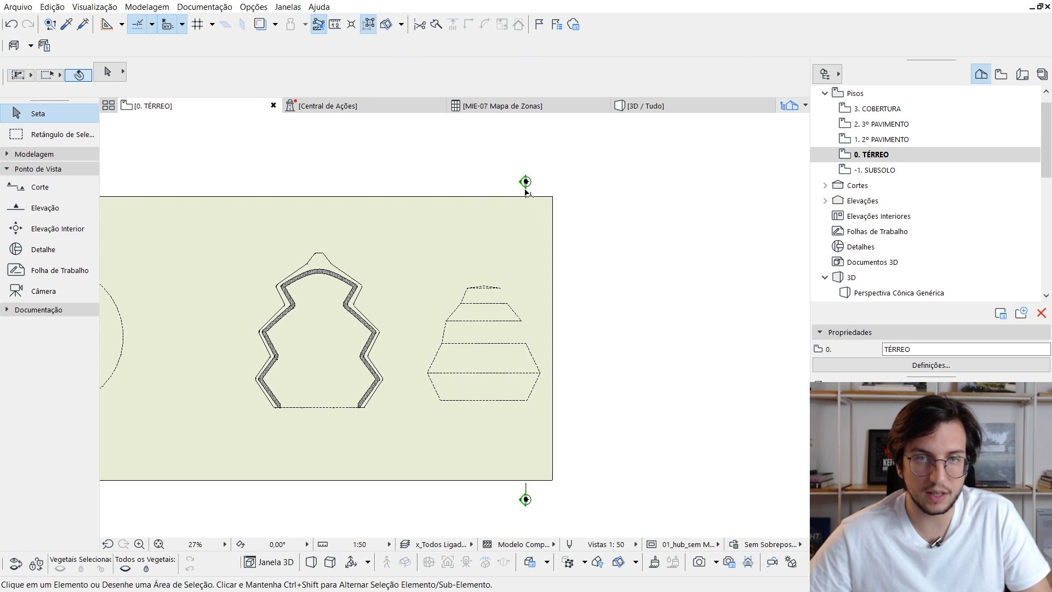
Step: Open the new section and rotate the revolved shell about its narrow end so it stands upright, narrow end down
right_click(526, 192)
left_click(580, 251)
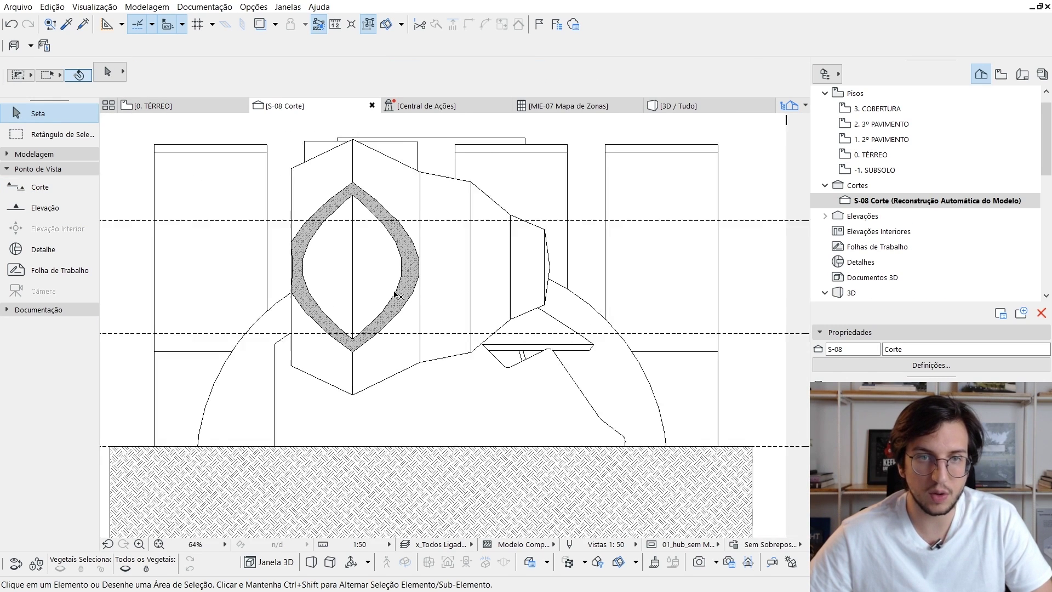
left_click(463, 228)
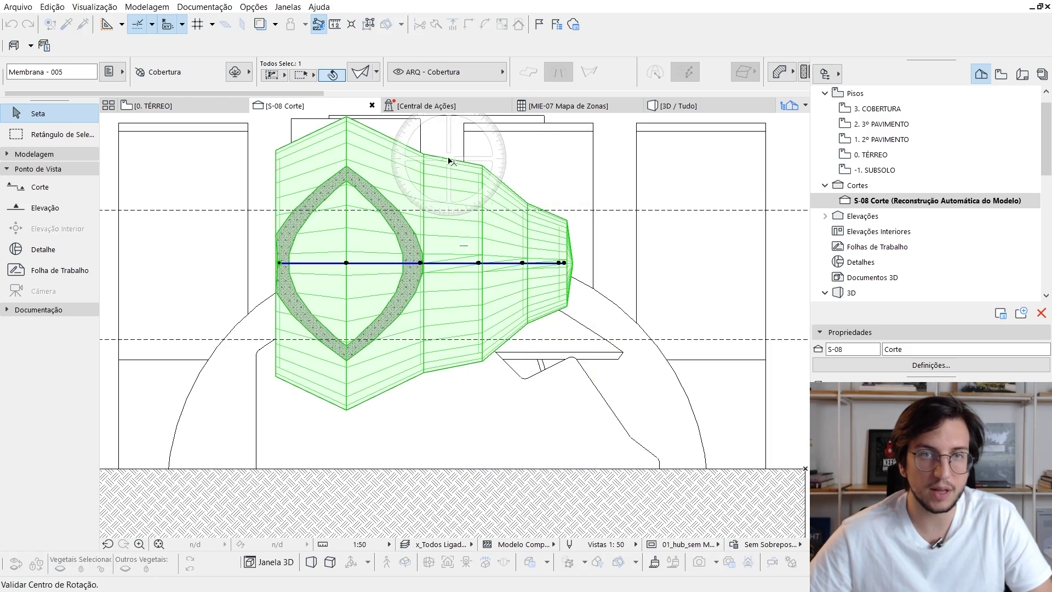
middle_click_drag(449, 159, 480, 200)
left_click(595, 304)
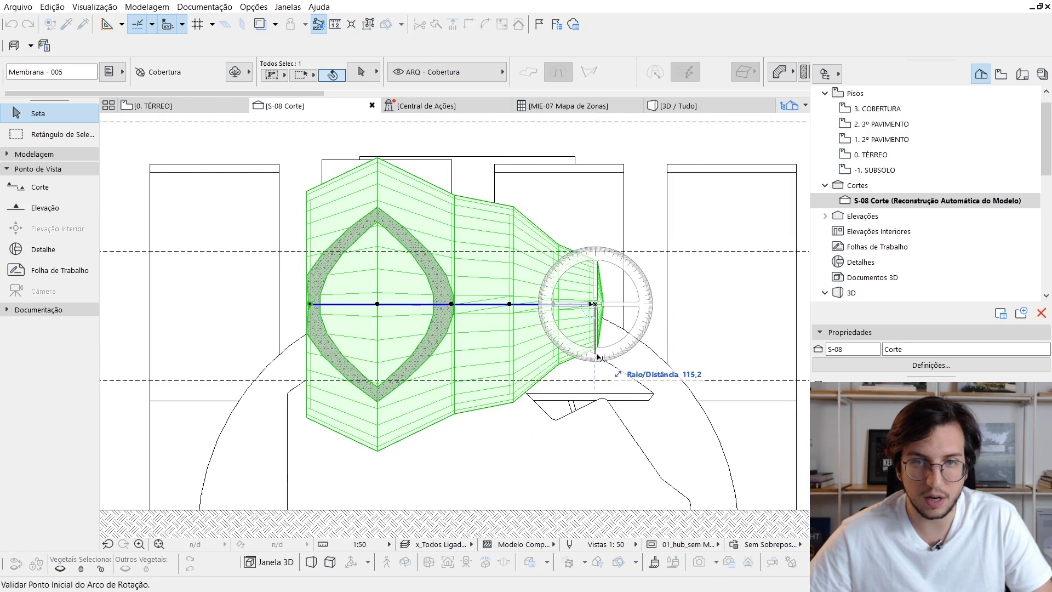
left_click(598, 358)
left_click(470, 348)
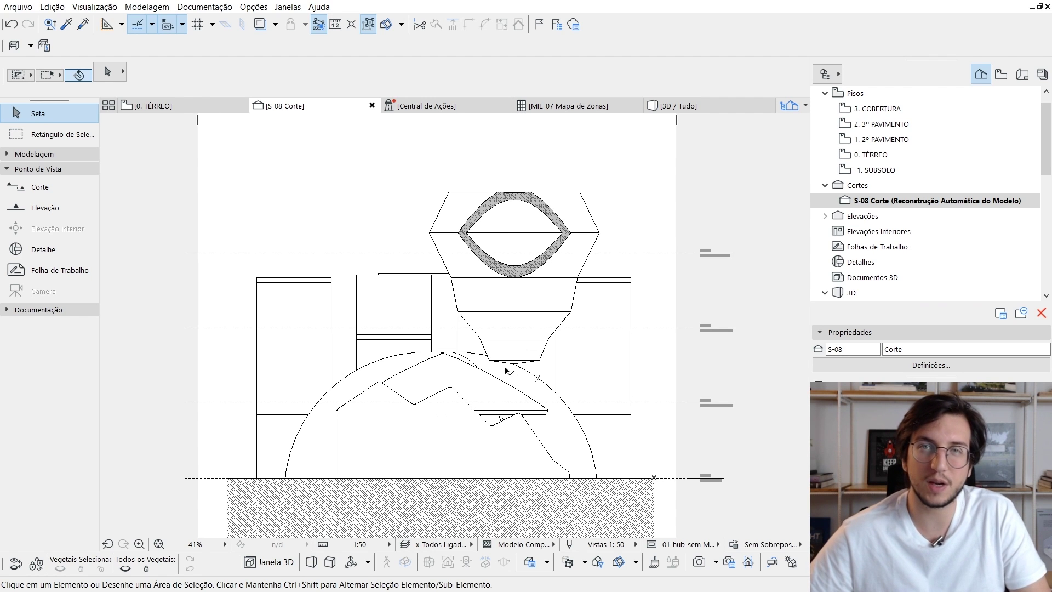
Step: In 3D, move the upright revolved shell by its base point onto the terrain next to the zigzag shell
middle_click_drag(540, 398, 570, 446, "shift")
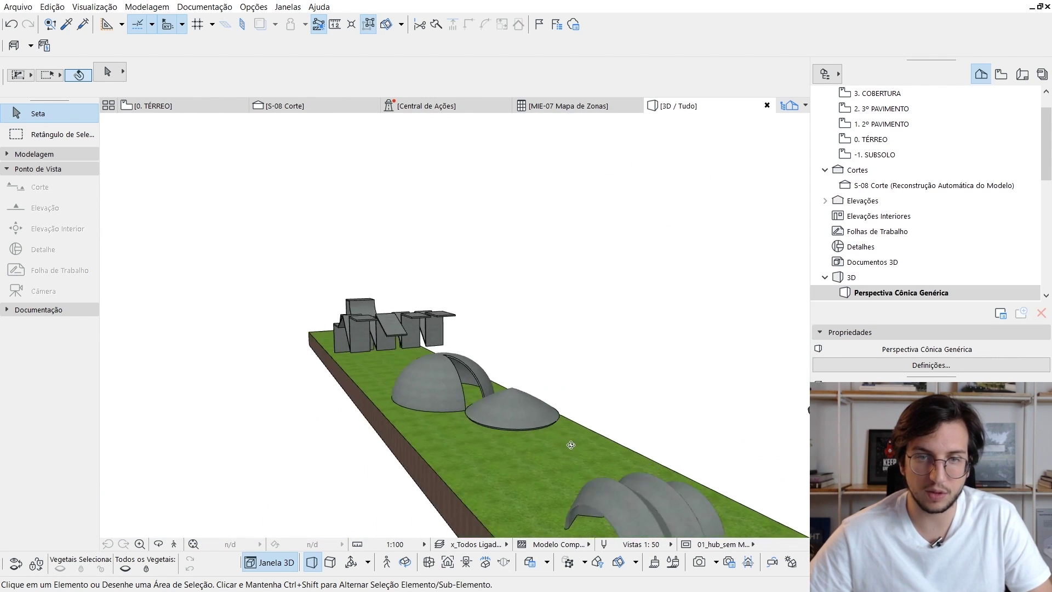
middle_click_drag(635, 438, 559, 382)
left_click(556, 395)
key("ctrl+d")
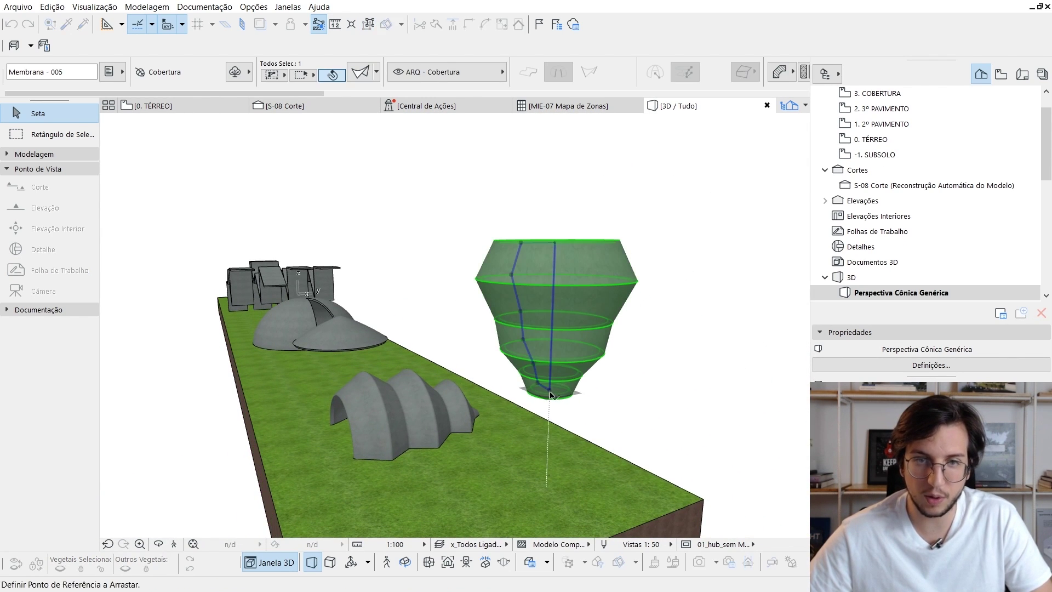
left_click(478, 512)
middle_click_drag(479, 510, 509, 228, "shift")
Step: Fillet the upright shell's profile corners with a radius of 15, applied to all edges, and deselect the shell
left_click(408, 249)
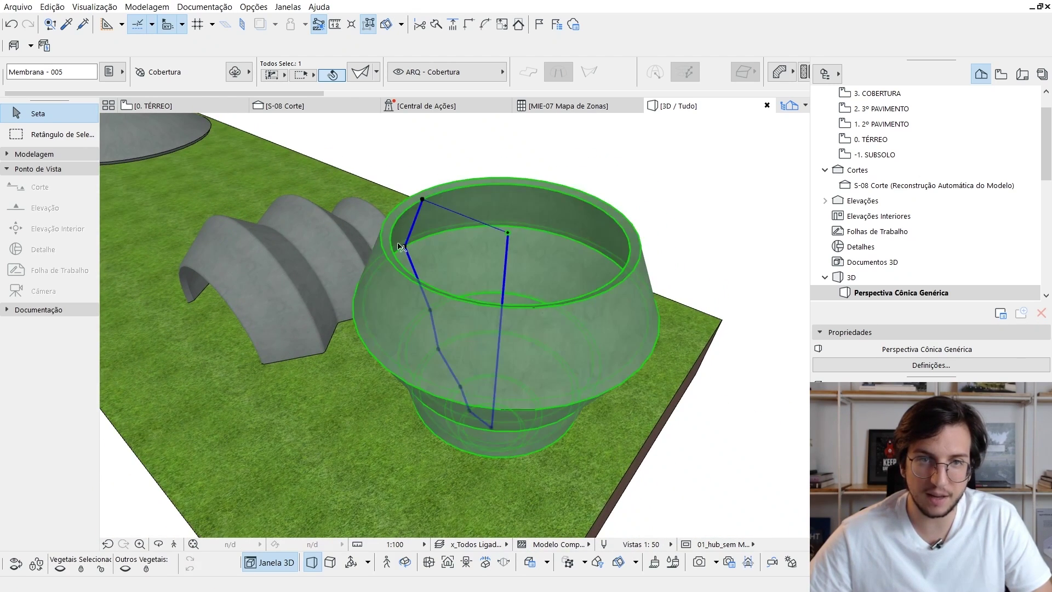
left_click(406, 251)
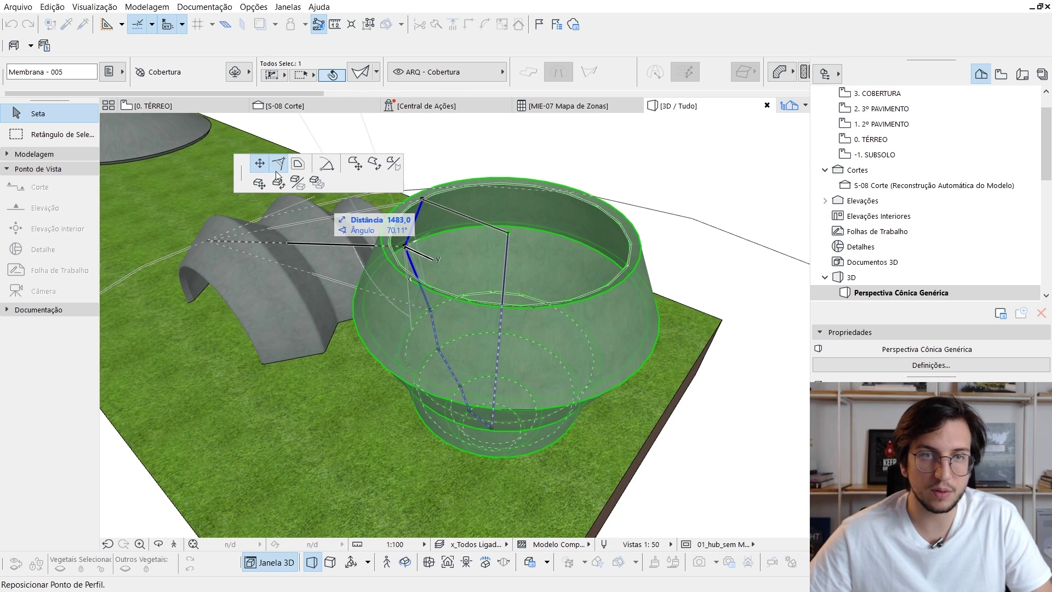
left_click(278, 183)
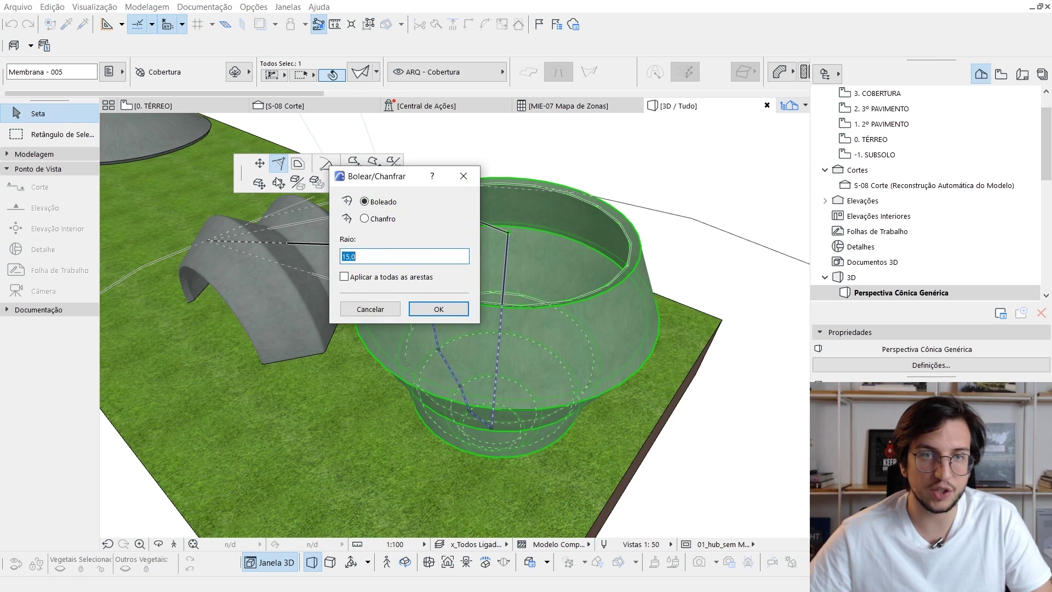
left_click(438, 311)
middle_click_drag(469, 334, 612, 250, "shift")
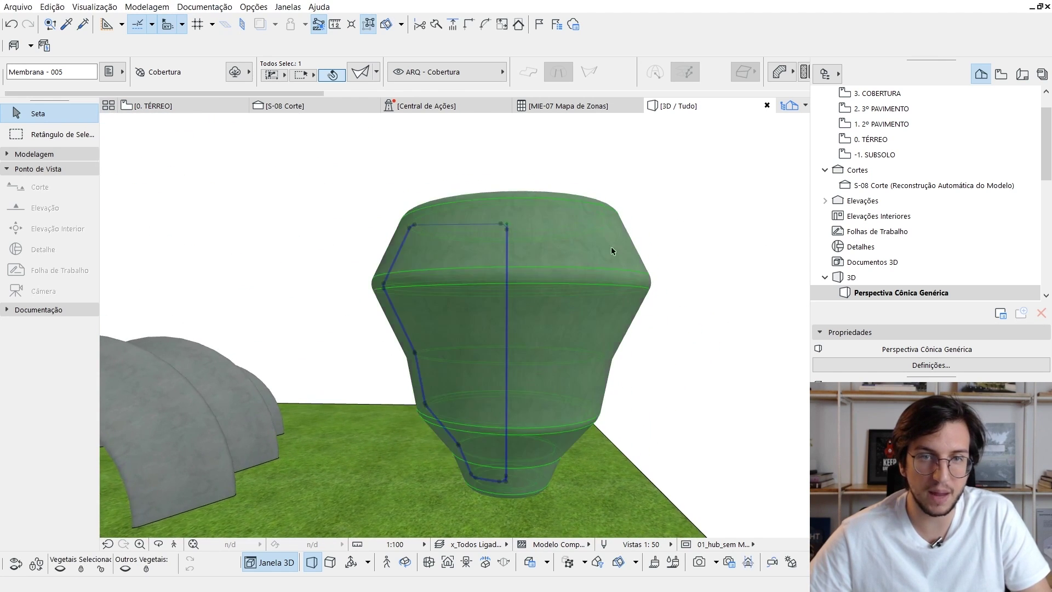
key("Escape")
scroll(496, 370, "down", 1)
middle_click_drag(498, 371, 518, 331, "shift")
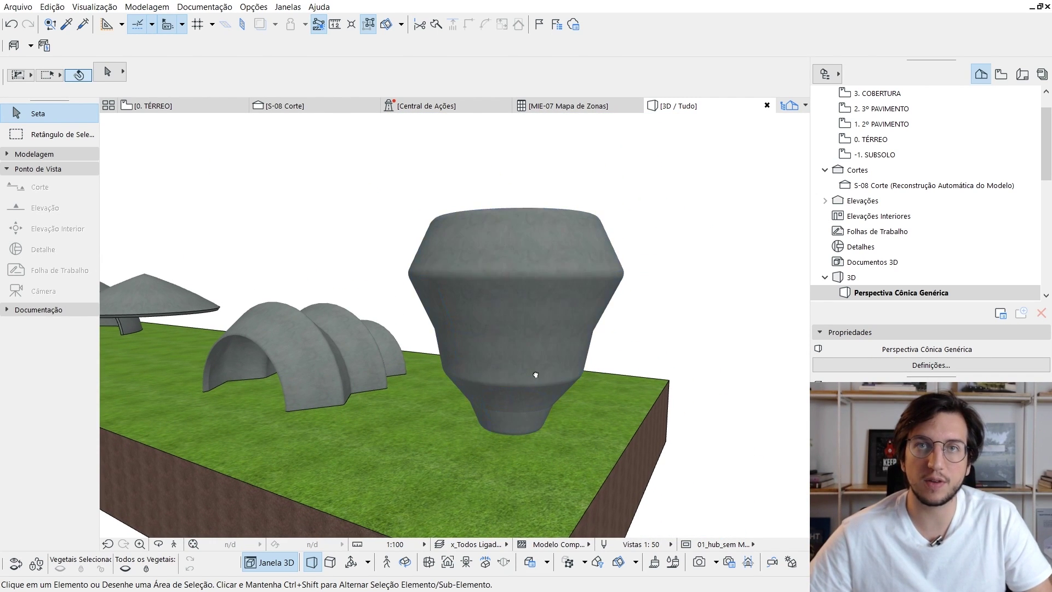
middle_click_drag(535, 371, 502, 398, "shift")
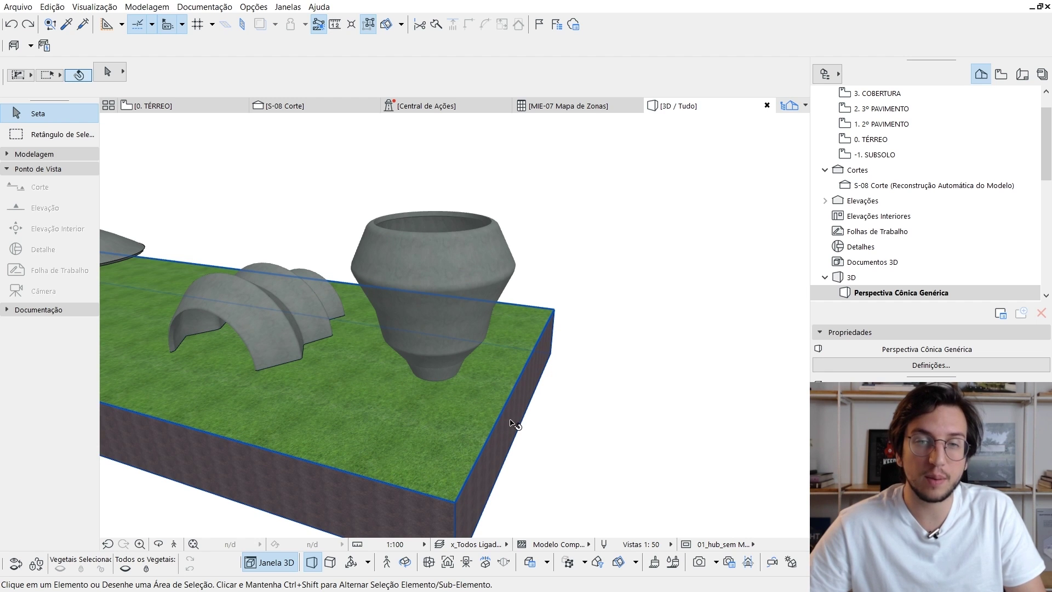
middle_click_drag(505, 416, 483, 413, "shift")
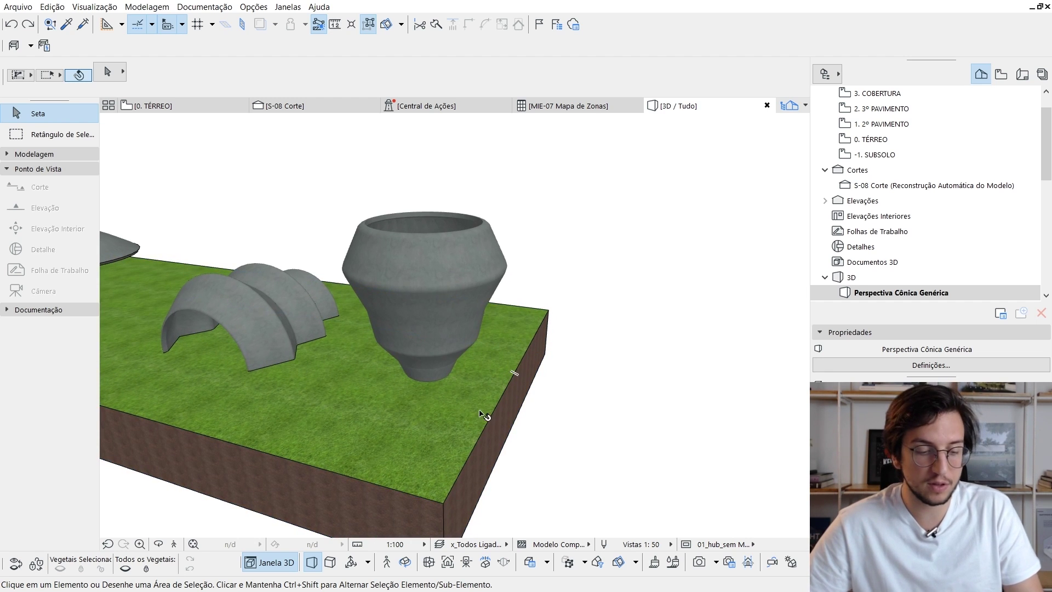
Step: In the ground floor plan, stretch the terrain's end edge beyond the revolved shell to make room for more shells
key("F2")
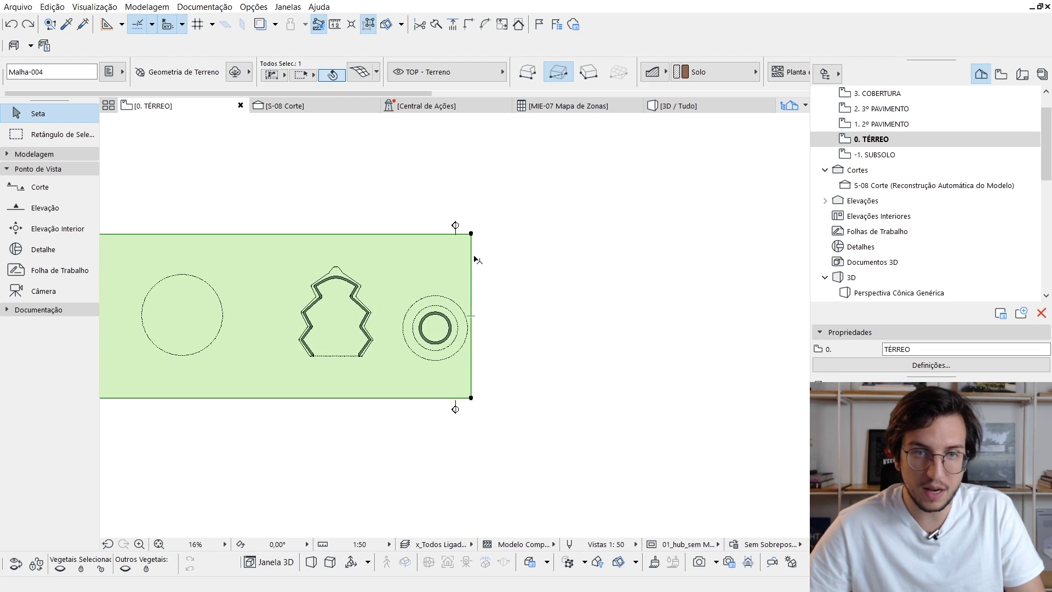
left_click(472, 256)
middle_click_drag(578, 292, 399, 342)
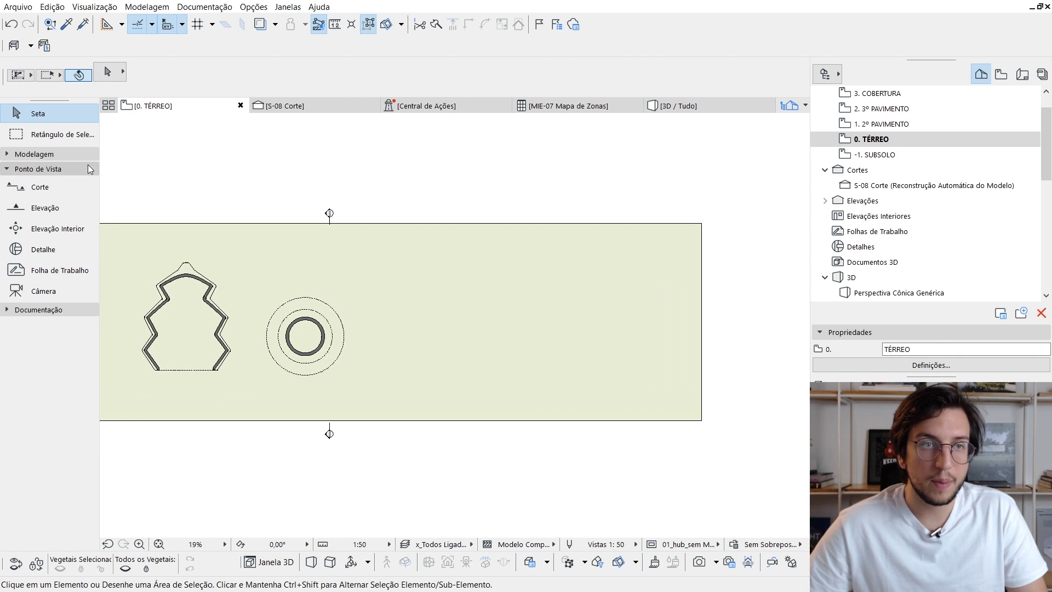
Step: Start a ruled shell with the simple construction method and place its initial profile, 500 long at 90°, beyond the revolved shell
left_click(88, 168)
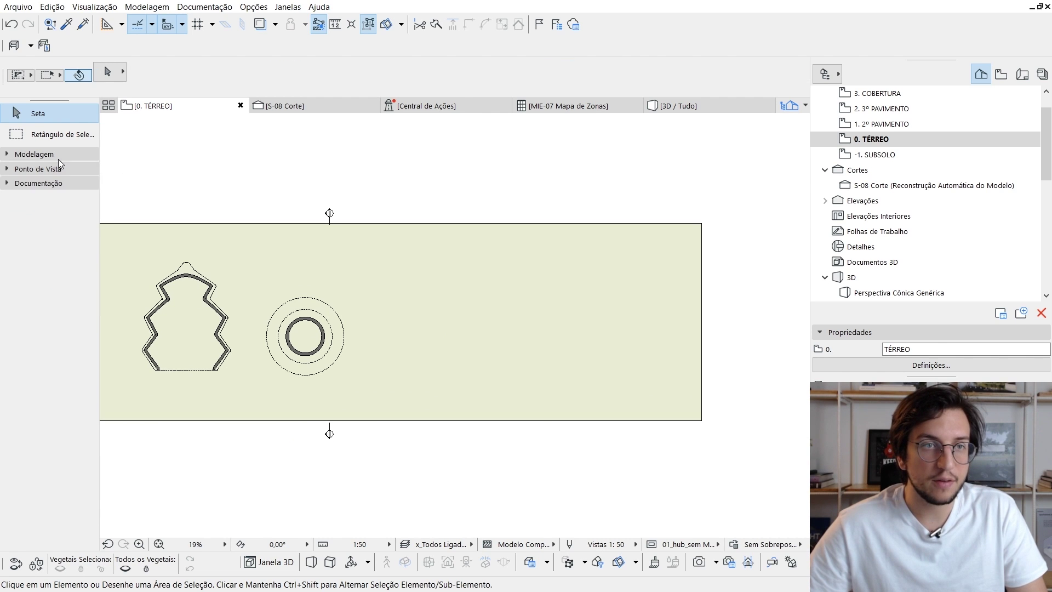
left_click(57, 155)
left_click(74, 275)
scroll(390, 309, "up", 1)
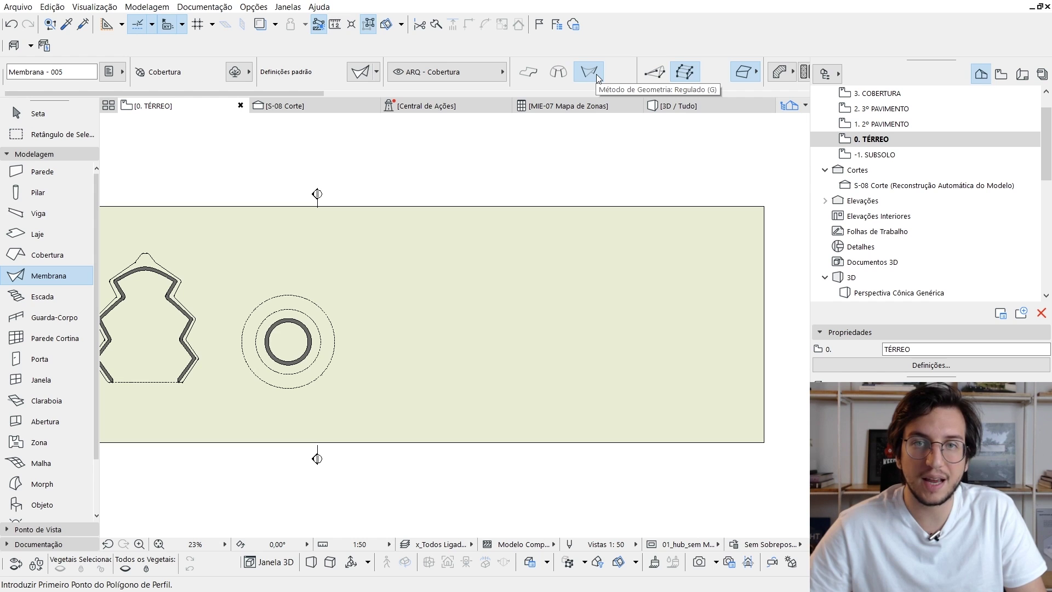
left_click(597, 79)
scroll(409, 342, "up", 1)
scroll(379, 351, "up", 2)
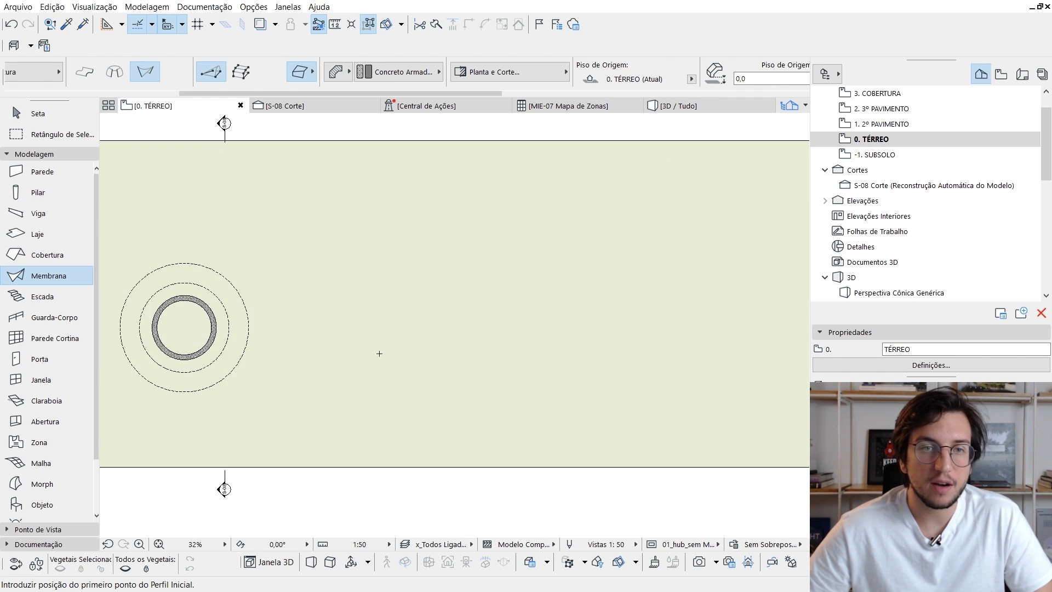
left_click(395, 372)
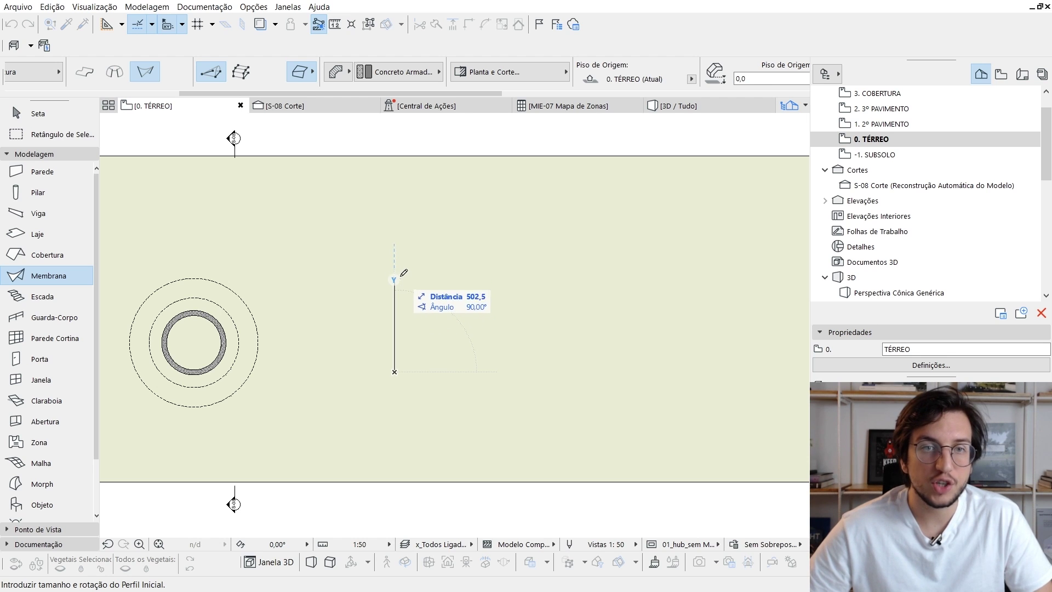
key("Tab")
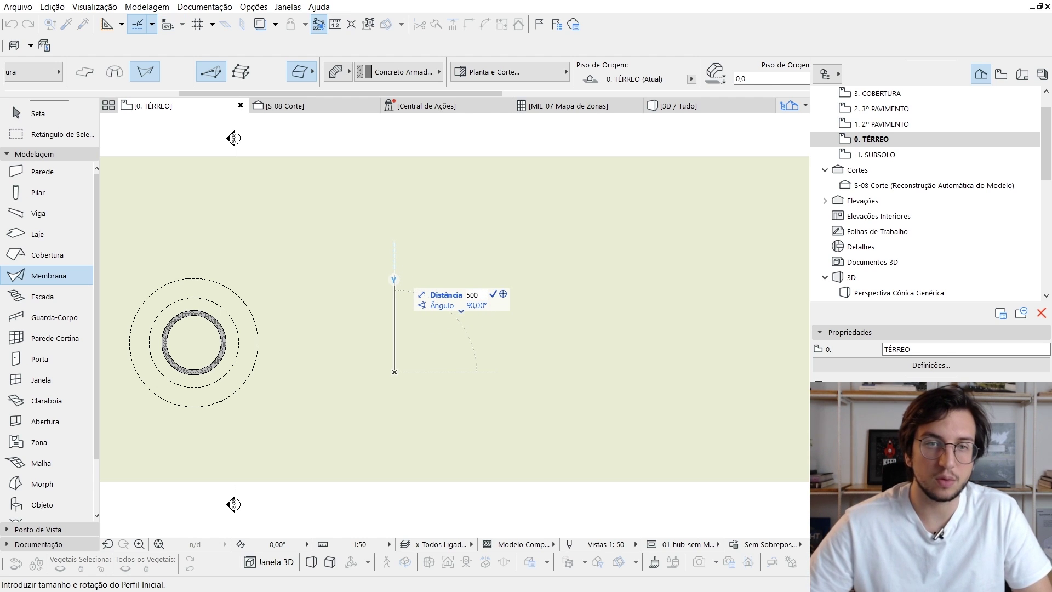
key("Return")
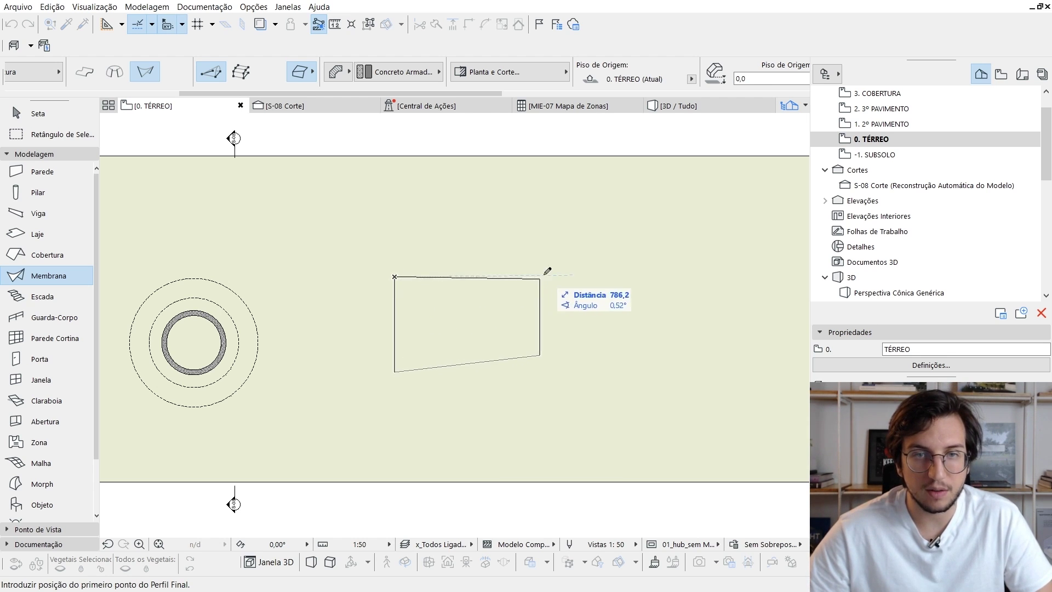
Step: Place the ruled shell's final profile 1000 away at 0°, parallel to the initial one and 500 long
key("Tab")
type("10")
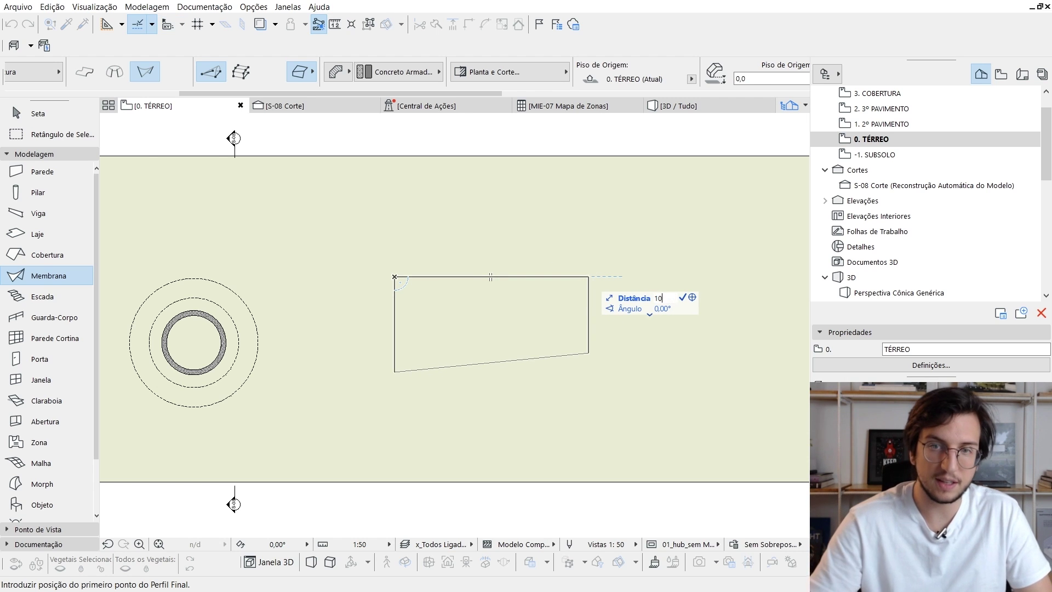
type("00")
key("Return")
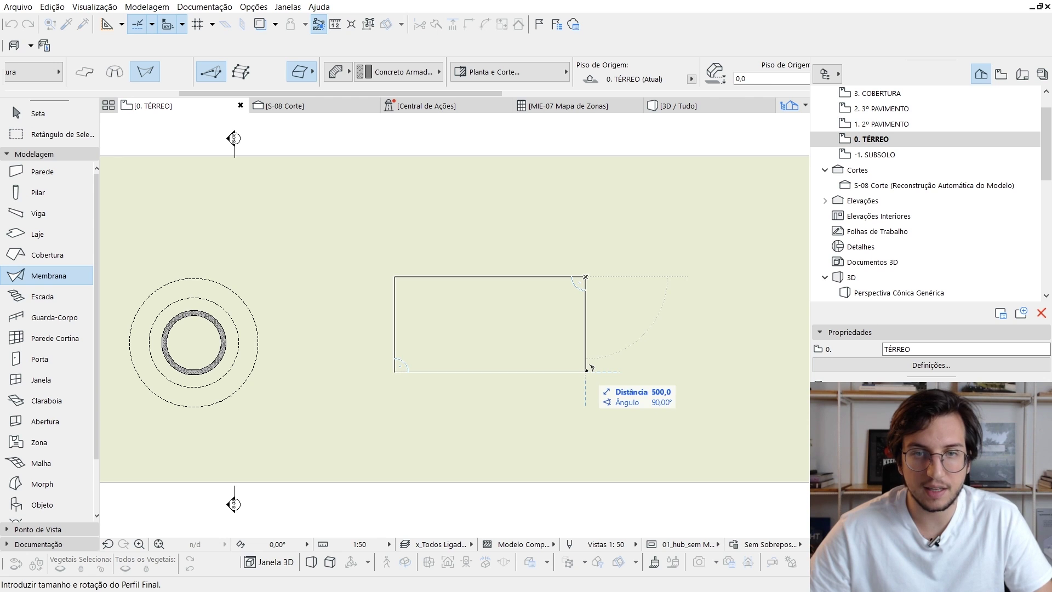
left_click(586, 371)
middle_click_drag(585, 373, 554, 363)
key("Escape")
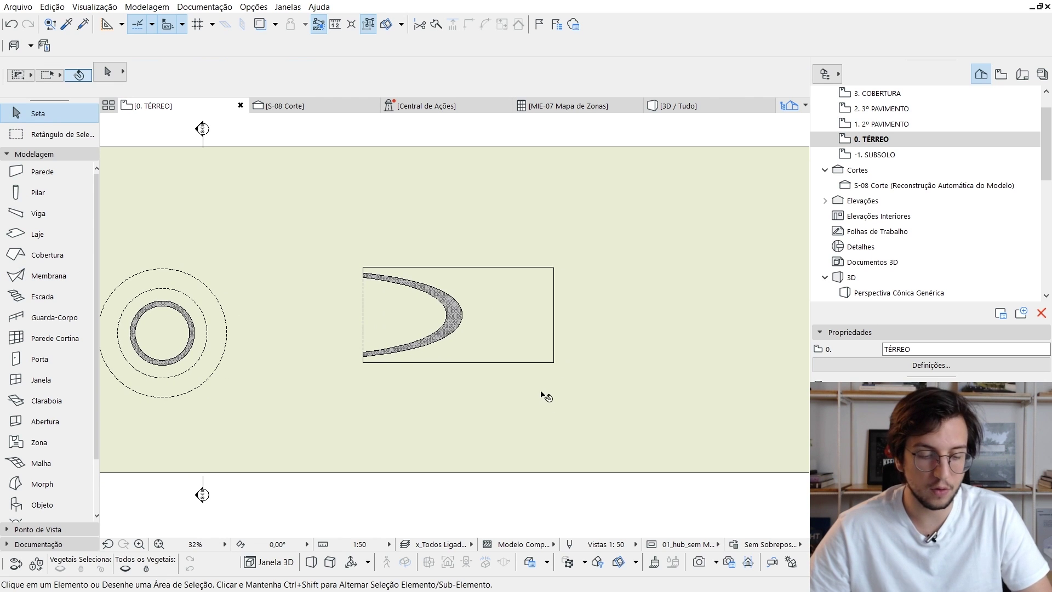
Step: In 3D, select the ruled shell and examine the surface between its arched and straight end profiles
key("F3")
mouse_move(435, 395)
middle_mouse_down("shift")
mouse_move(587, 368)
mouse_move(480, 373)
mouse_move(444, 396)
middle_mouse_up("shift")
scroll(515, 348, "up", 2)
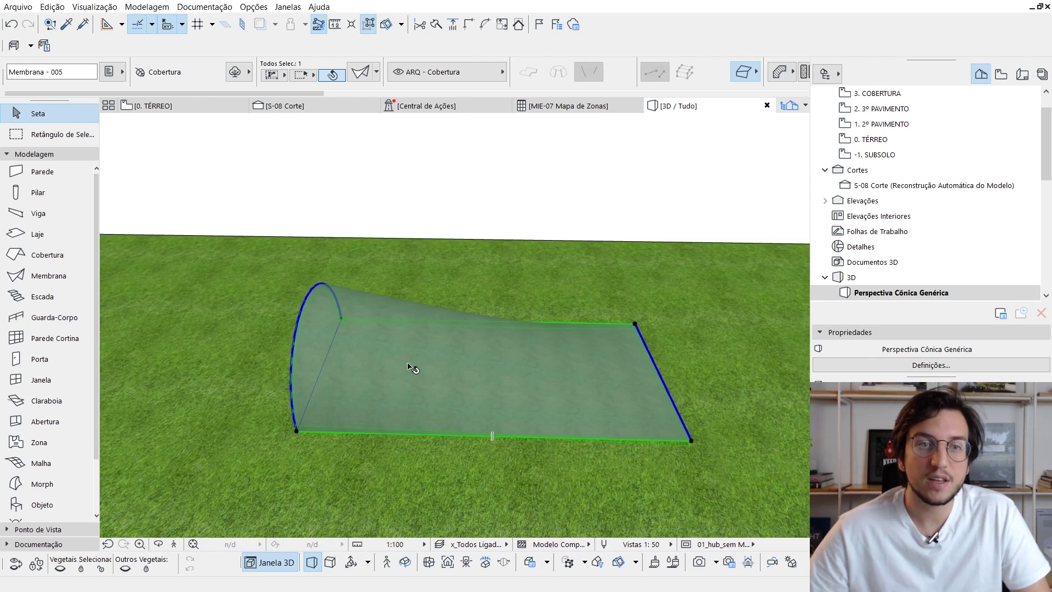
key("Escape")
left_click(359, 431)
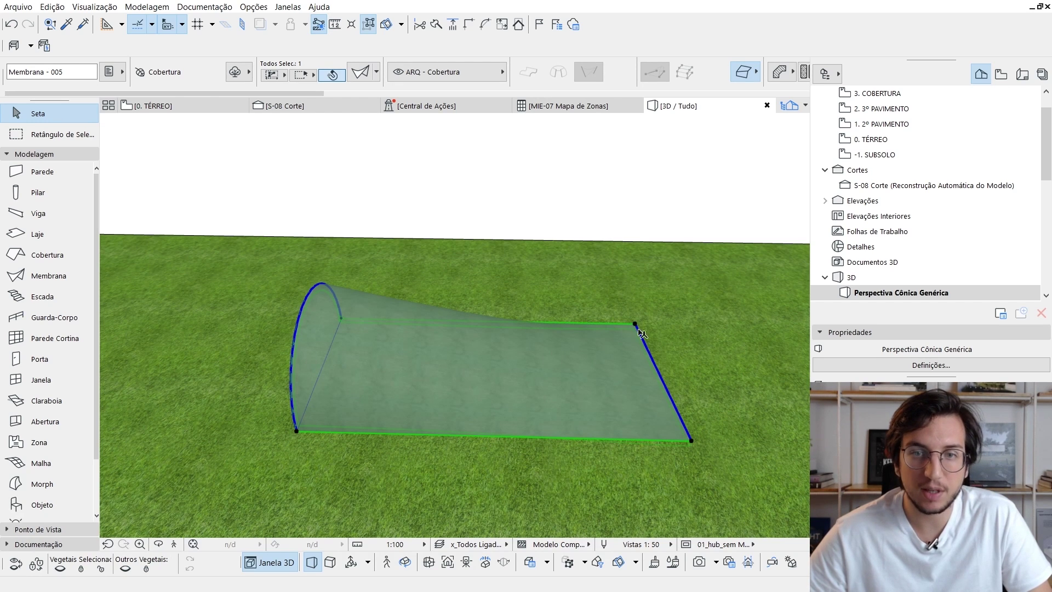
middle_click_drag(587, 358, 729, 337)
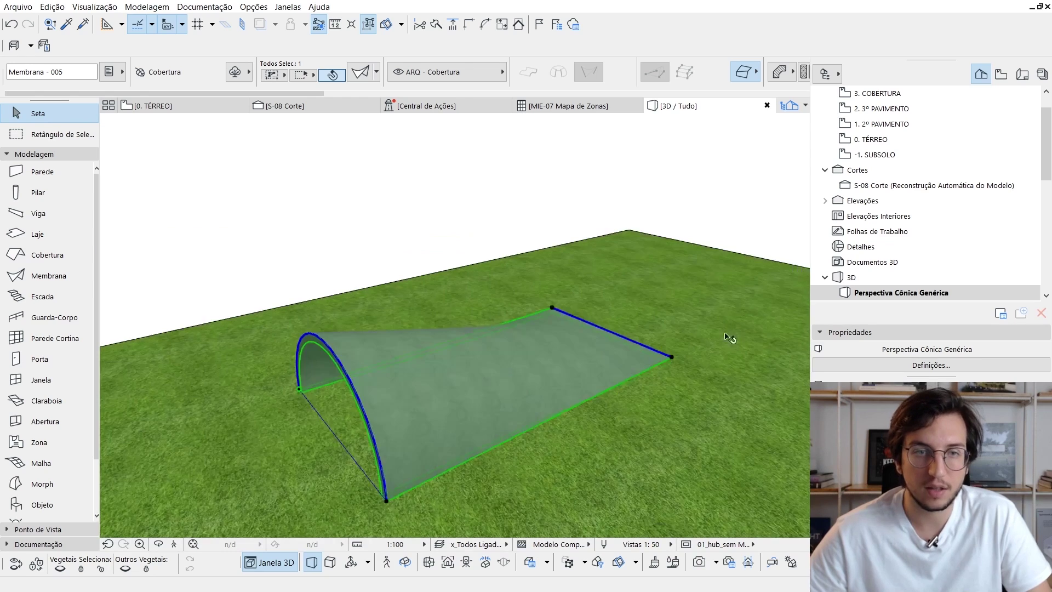
Step: Straighten the ruled shell's arched initial profile so both end profiles are straight
middle_click_drag(365, 393, 460, 357)
scroll(375, 362, "up", 1)
middle_click_drag(378, 366, 409, 300, "shift")
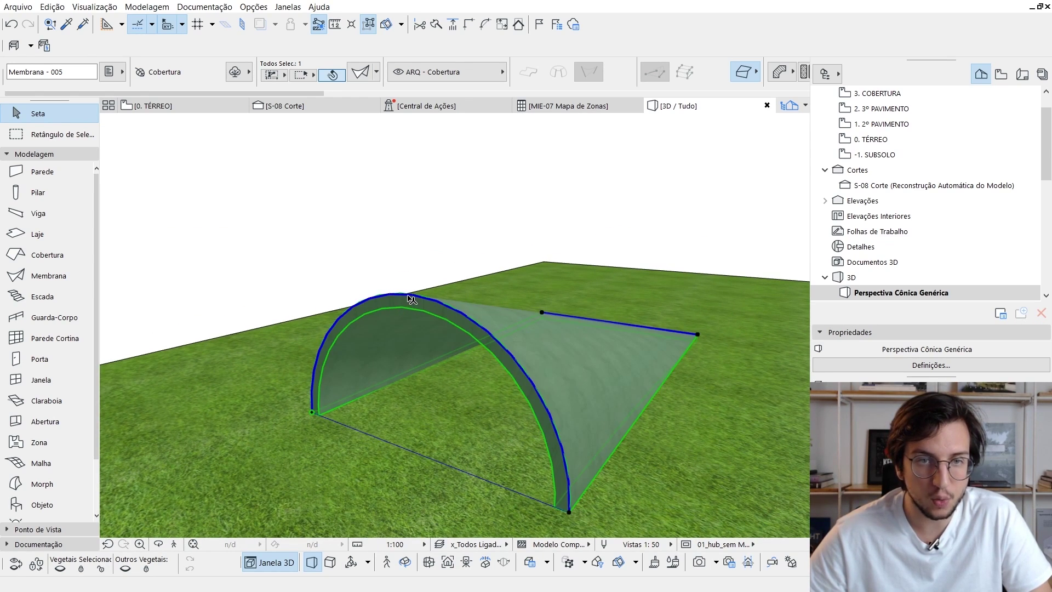
left_click(411, 295)
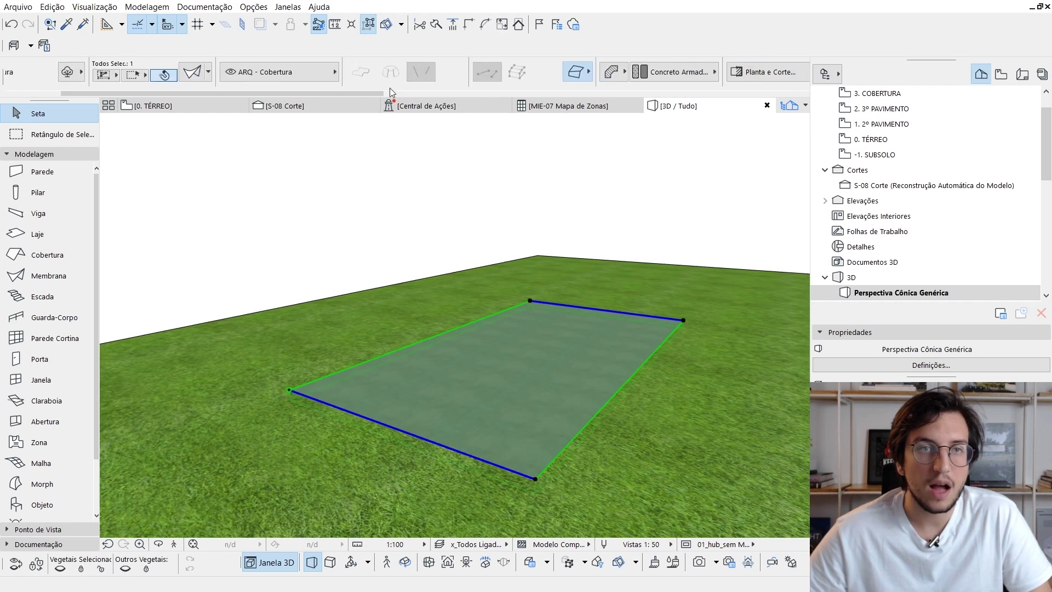
Step: Invert the body of the flat ruled shell so its thickness lies on the opposite side of the reference surface
middle_click_drag(438, 307, 431, 227, "shift")
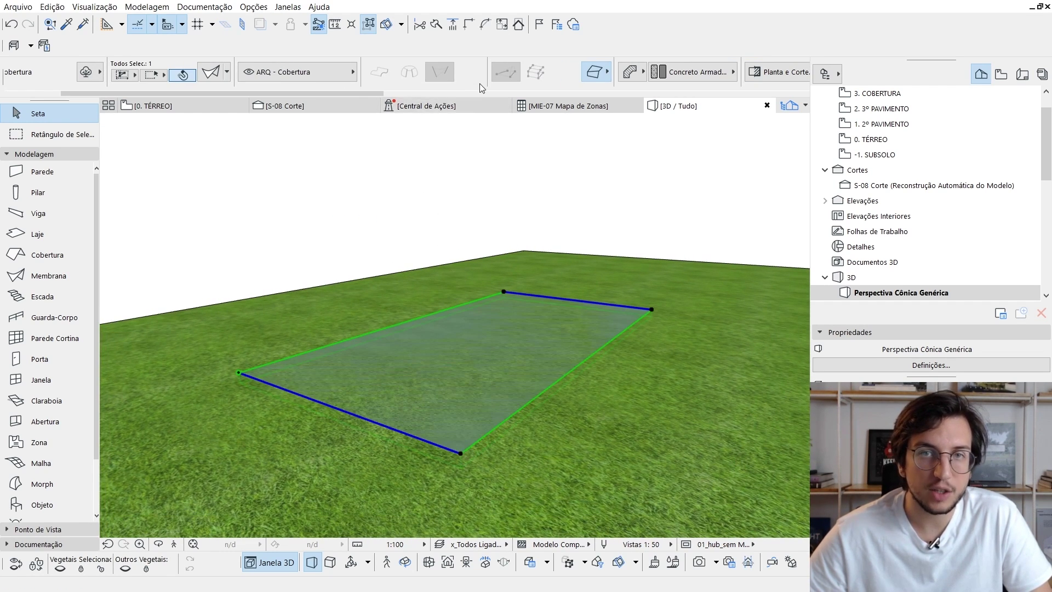
scroll(482, 79, "right", 10)
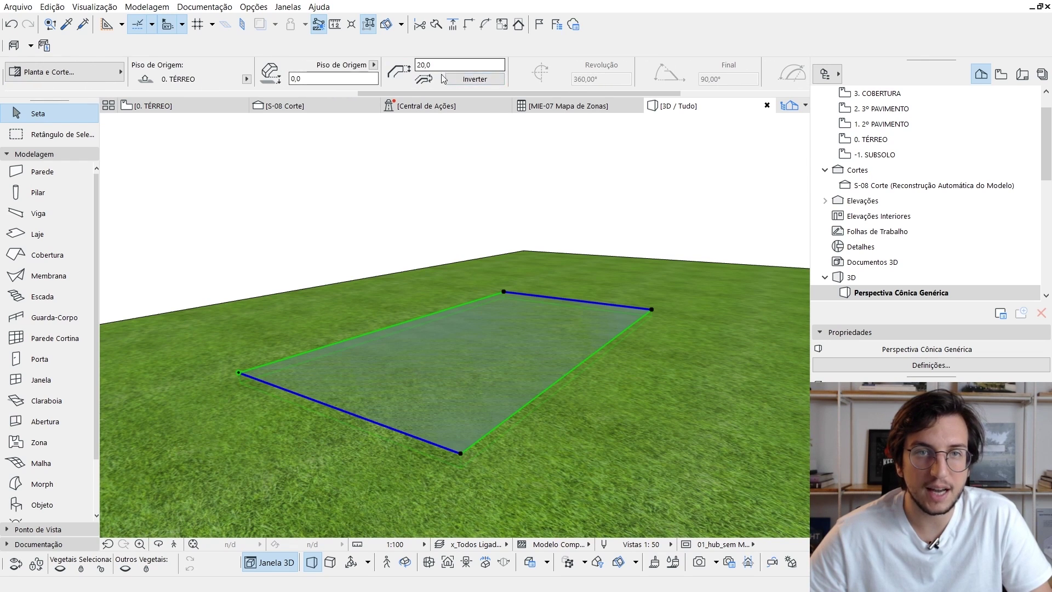
left_click(467, 85)
Step: Reposition the outer end point of the ruled shell's initial profile 600 upward at 90°
middle_click_drag(452, 313, 420, 288, "shift")
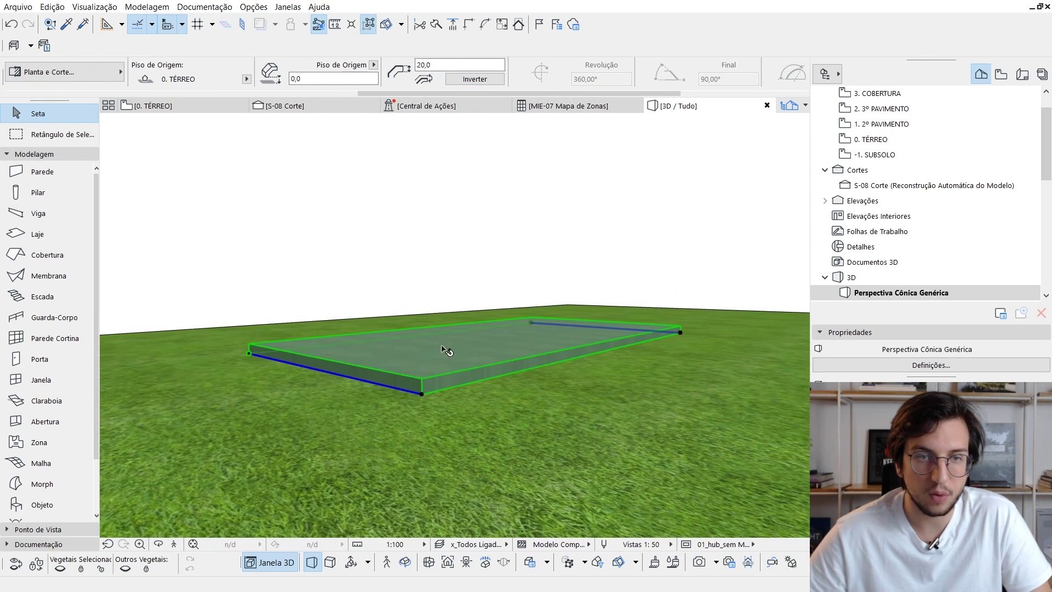
middle_click_drag(447, 350, 290, 398, "shift")
left_click(377, 387)
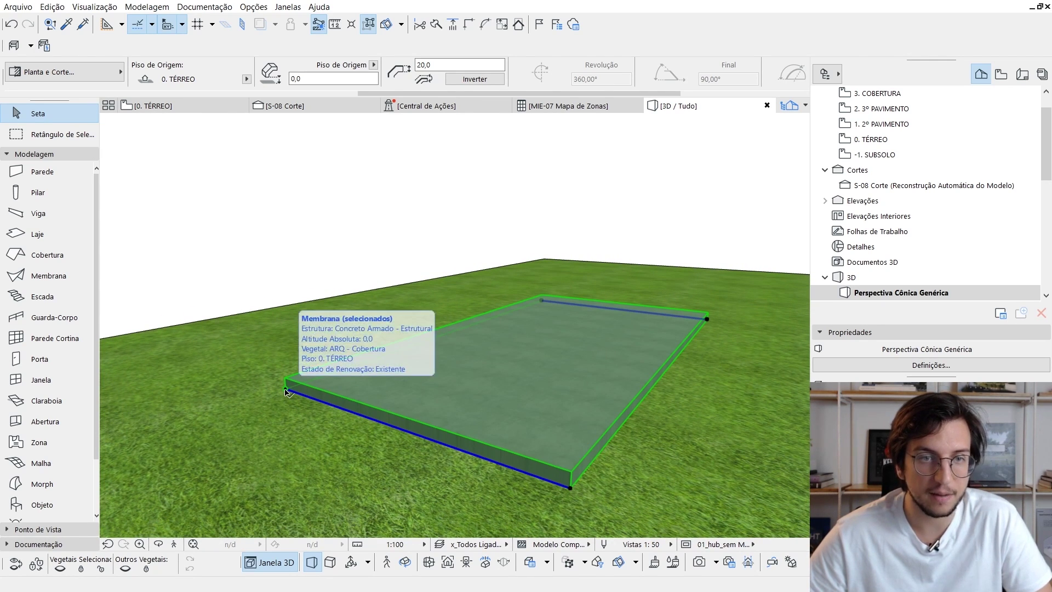
left_click(286, 389)
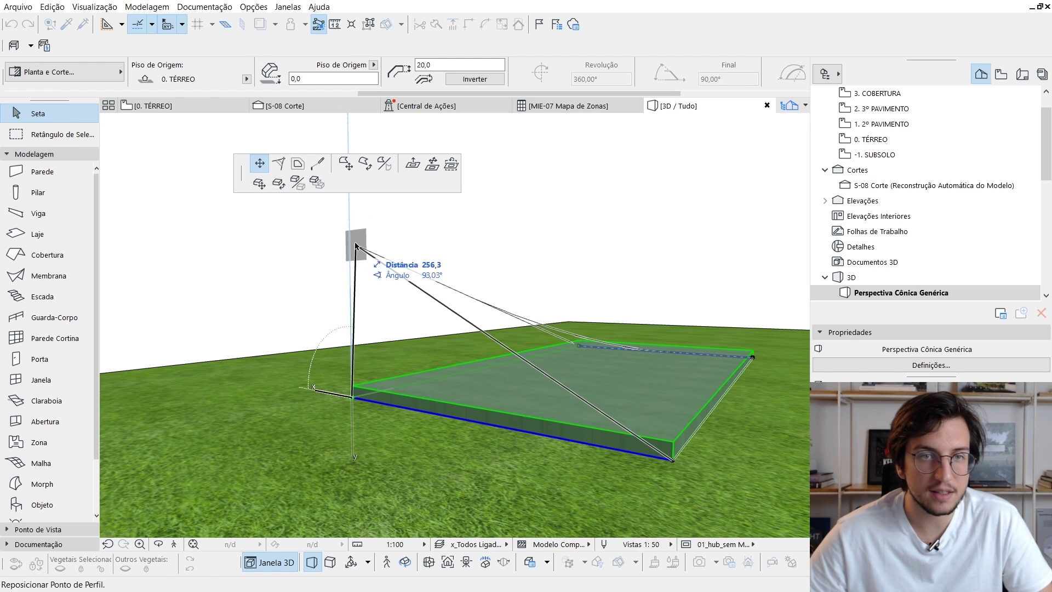
key("Tab")
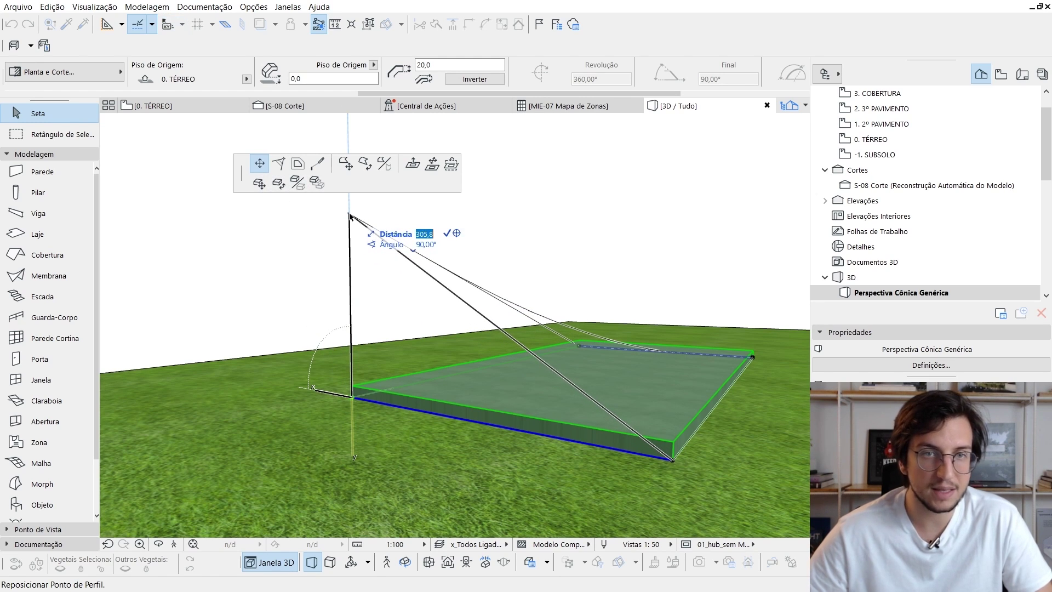
type("600")
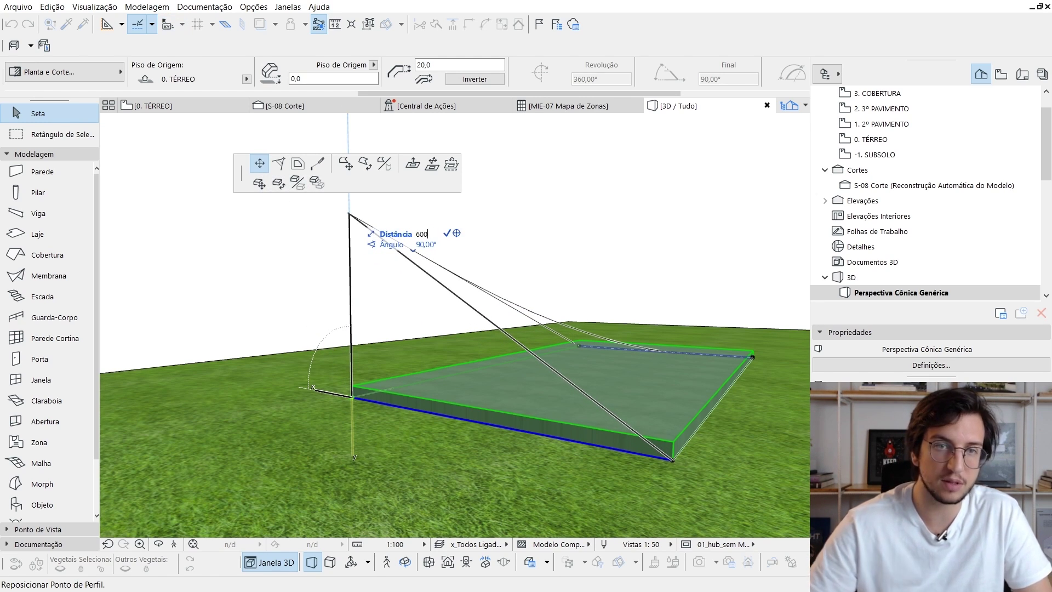
key("Return")
Step: Reposition the diagonally opposite end point, on the final profile, vertically upward at 90° to twist the ruled shell
middle_click_drag(507, 323, 557, 343, "shift")
scroll(575, 321, "up", 2)
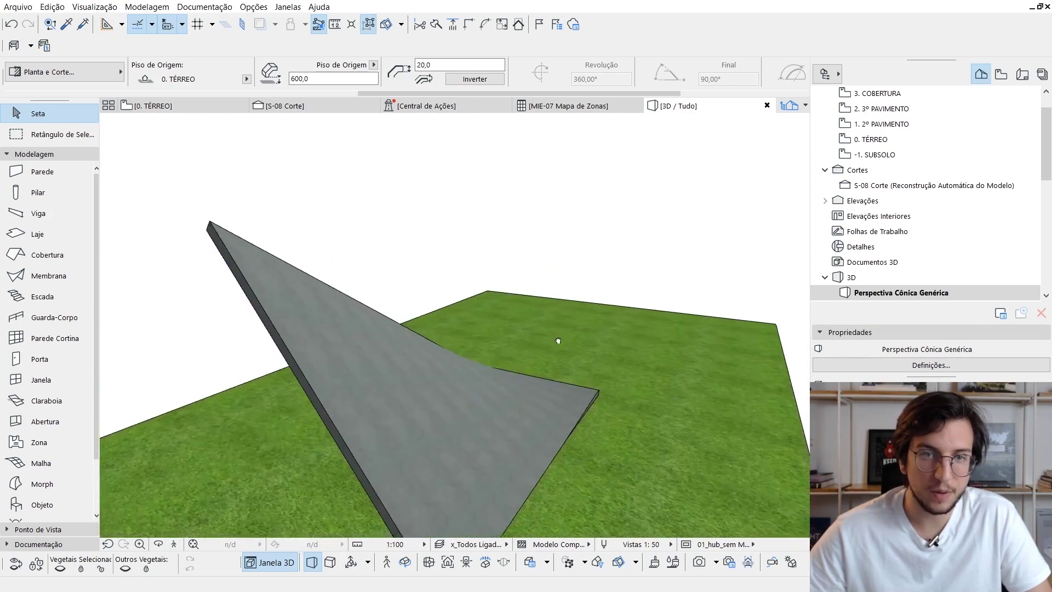
left_click(551, 373)
left_click(598, 387)
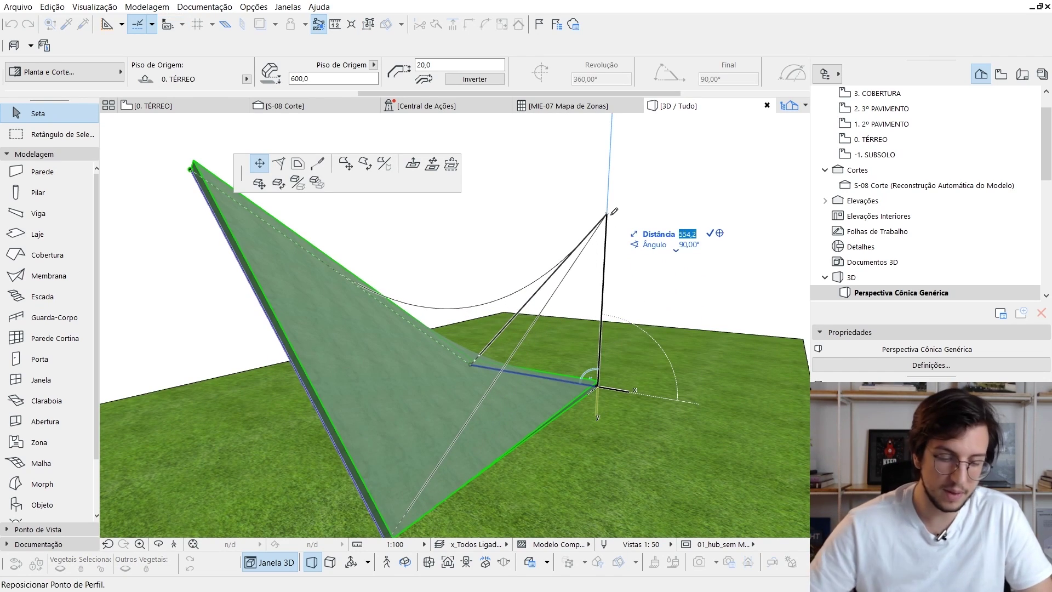
type("6")
key("Return")
Step: Examine the twisted ruled shell from several sides
middle_click_drag(612, 195, 450, 360, "shift")
scroll(531, 336, "down", 4)
left_click(538, 367)
key("Escape")
middle_click_drag(568, 349, 447, 359, "shift")
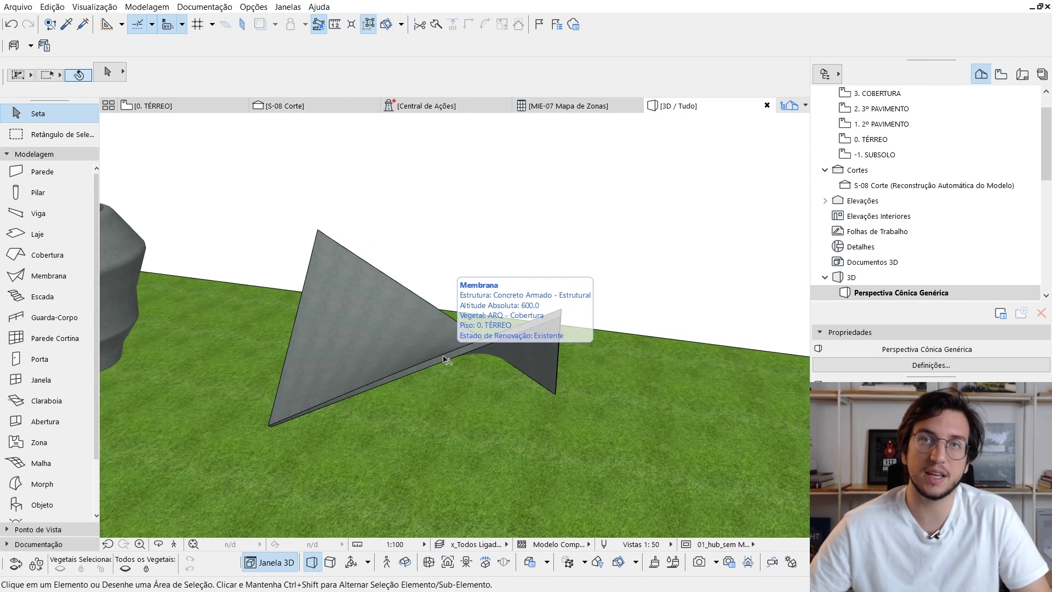
left_click(447, 359)
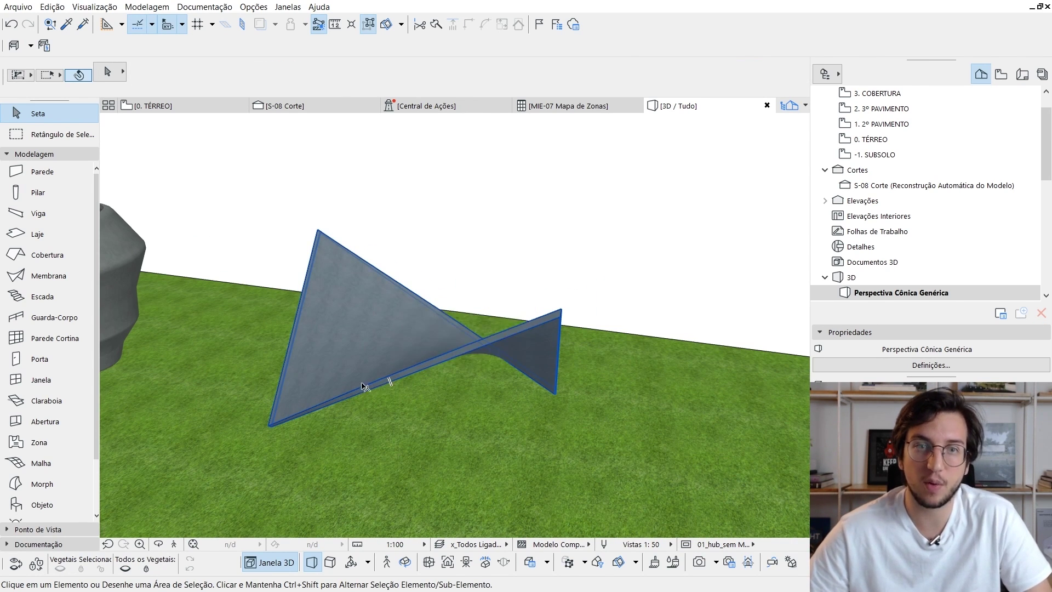
key("Escape")
middle_click_drag(364, 384, 449, 429, "shift")
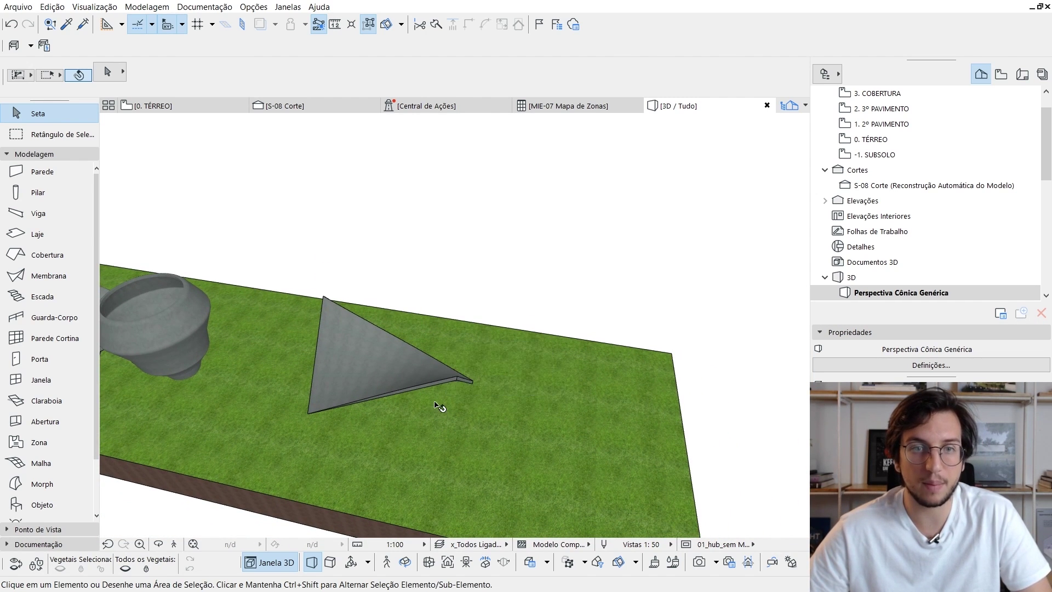
Step: In the ground floor plan, draw an Alvenaria + Reboco 22cm - Interna wall 500 long at 90° beyond the ruled shell
key("F2")
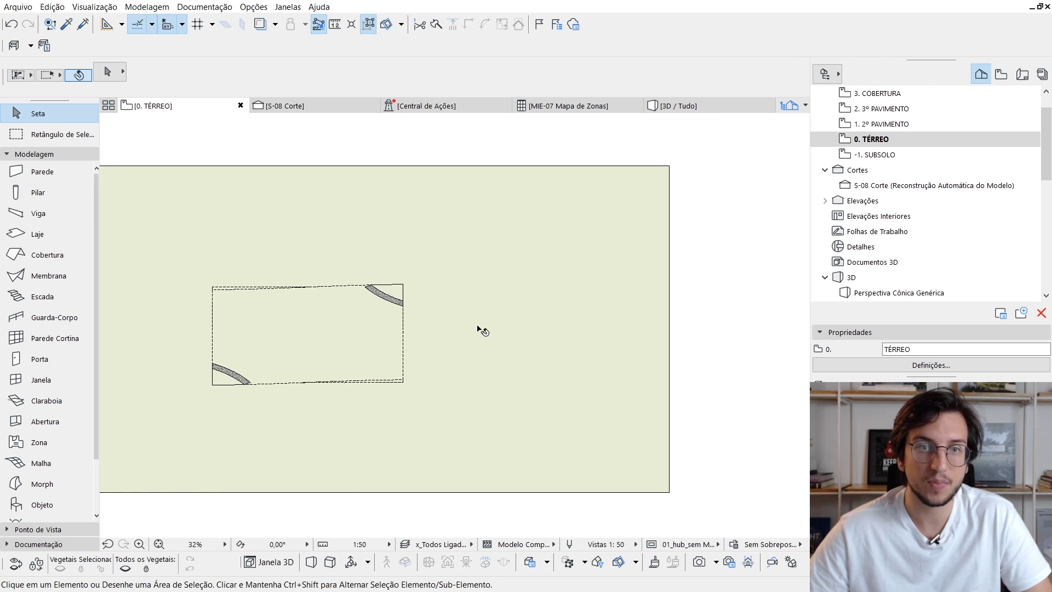
middle_click_drag(379, 364, 396, 382)
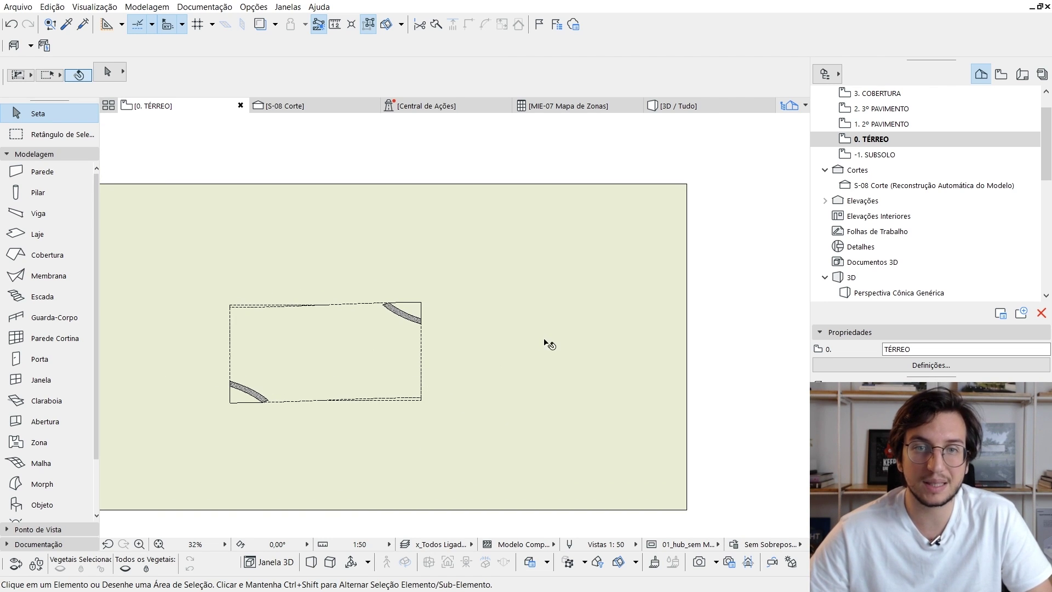
middle_click_drag(542, 354, 529, 349)
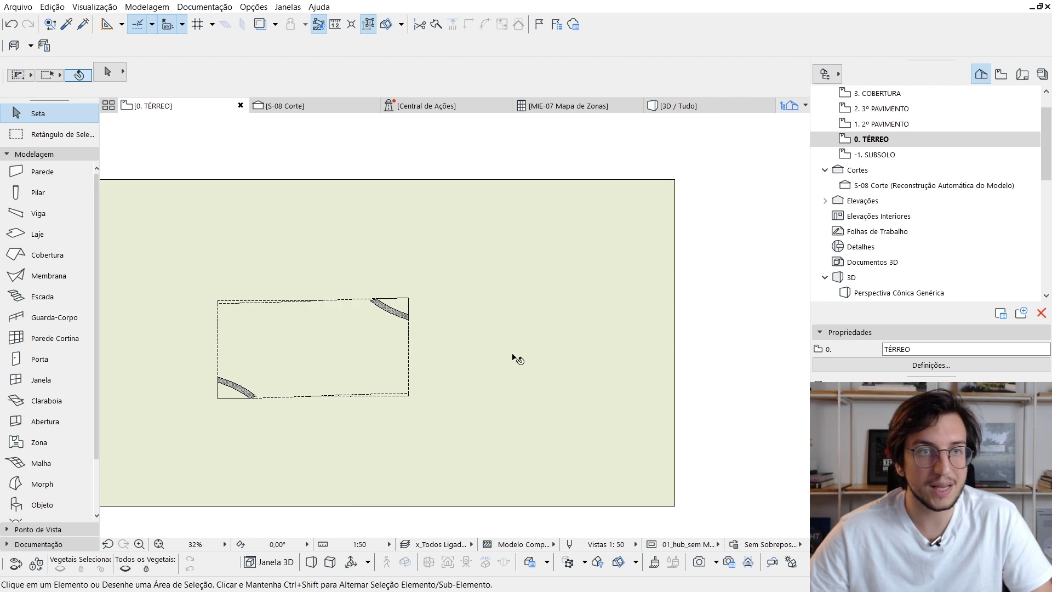
left_click(90, 174)
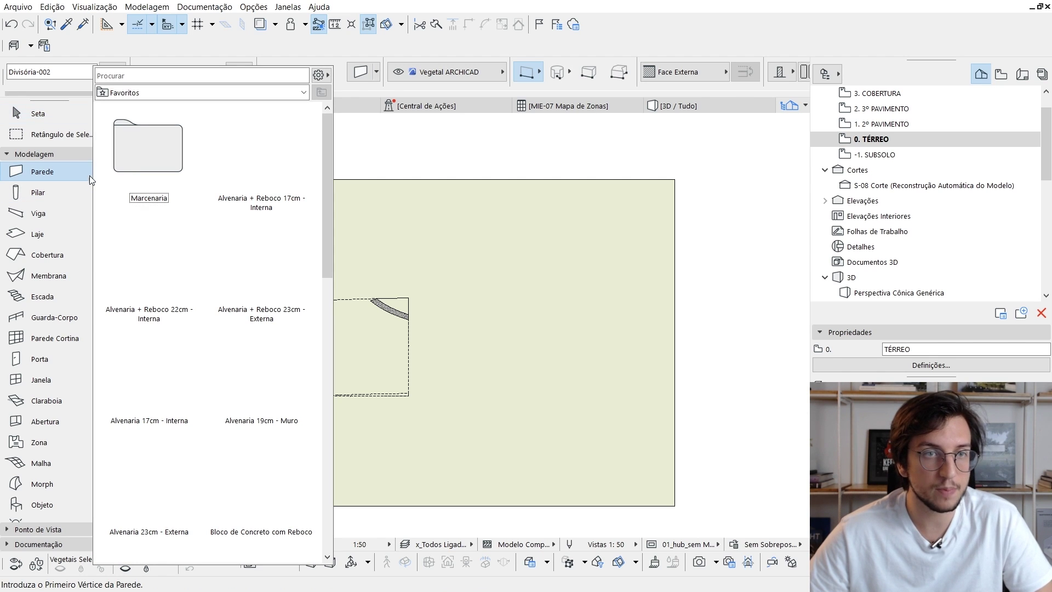
double_click(146, 263)
left_click(512, 387)
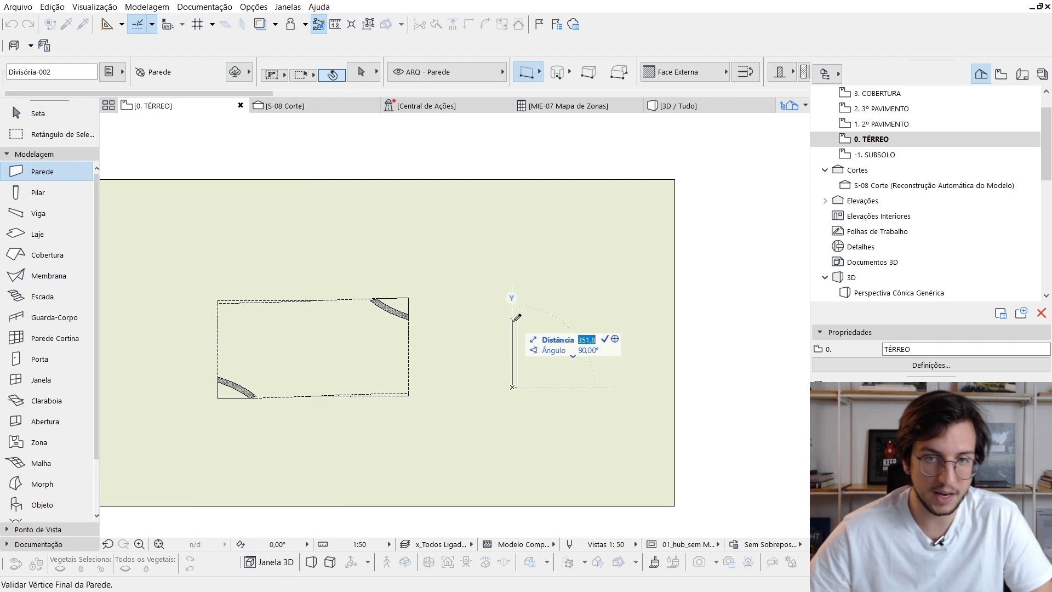
type("500")
key("Return")
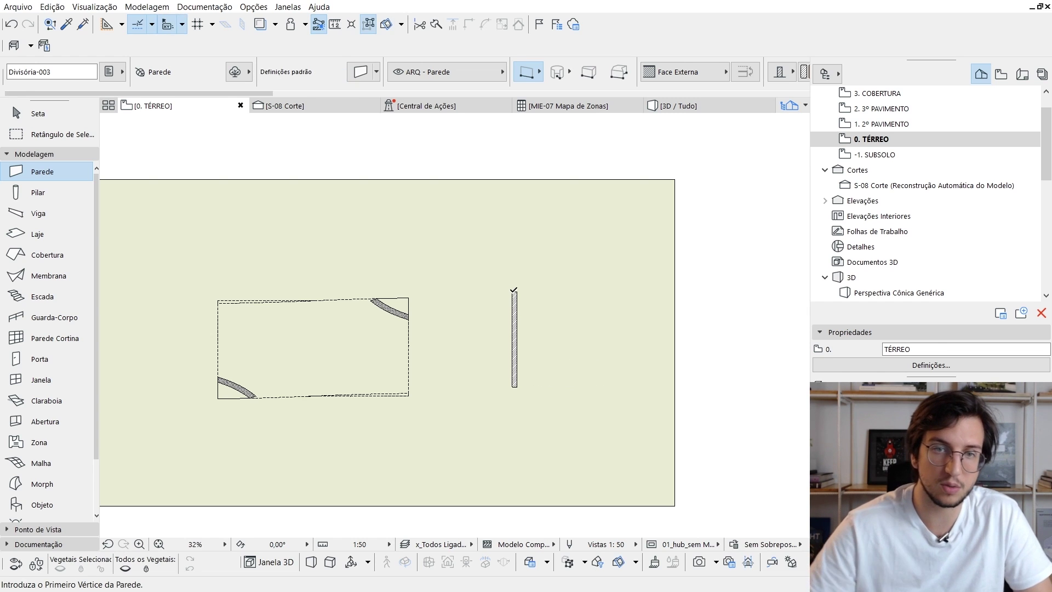
Step: Place a copy of the wall 700 away at 0°, parallel to the original
key("Escape")
scroll(516, 295, "up", 2)
middle_click_drag(516, 295, 463, 285)
left_click(461, 285)
left_click_drag(461, 285, 597, 283)
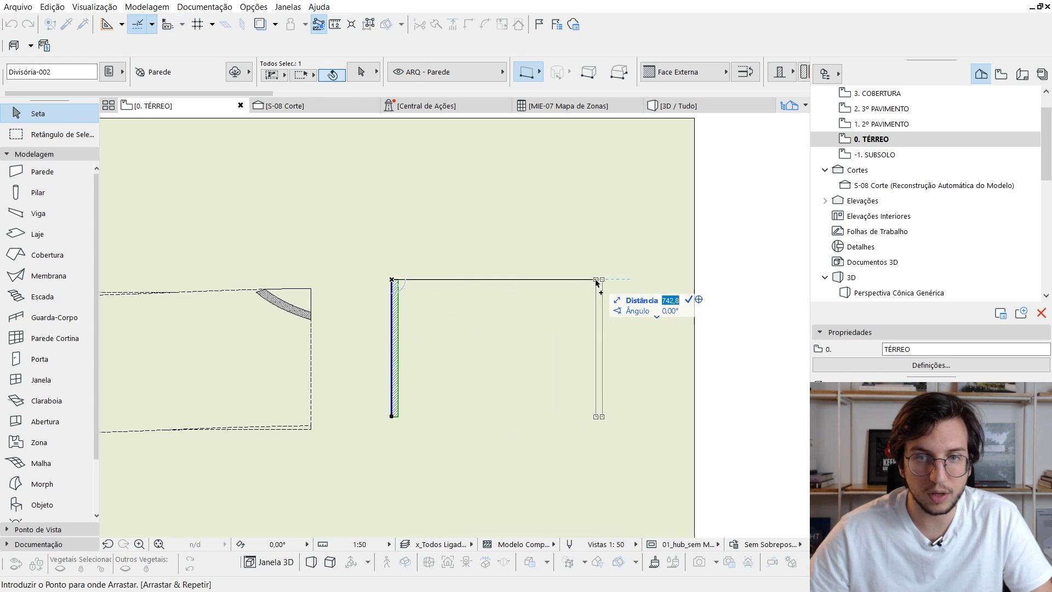
type("70")
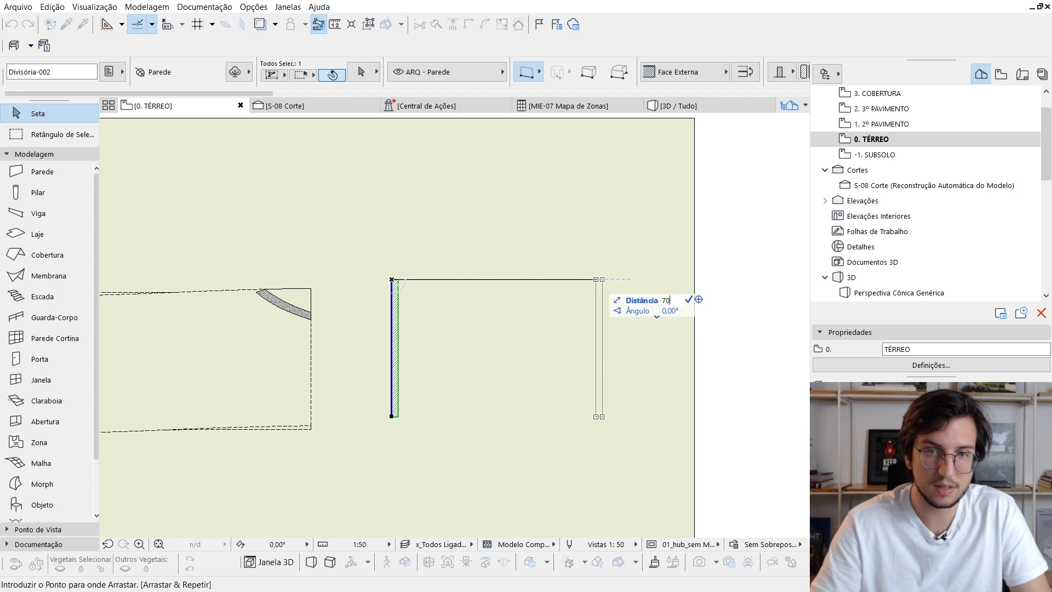
type("0")
key("Return")
key("Escape")
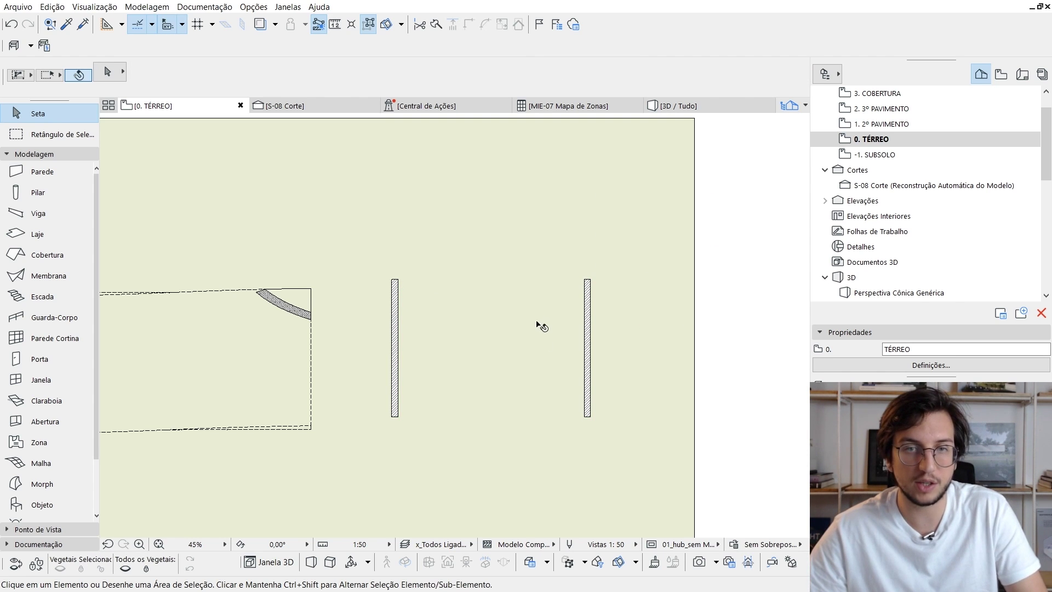
Step: In 3D, start a ruled shell with the detailed construction method and draw its first profile diagonally across the first wall's inner face
key("F3")
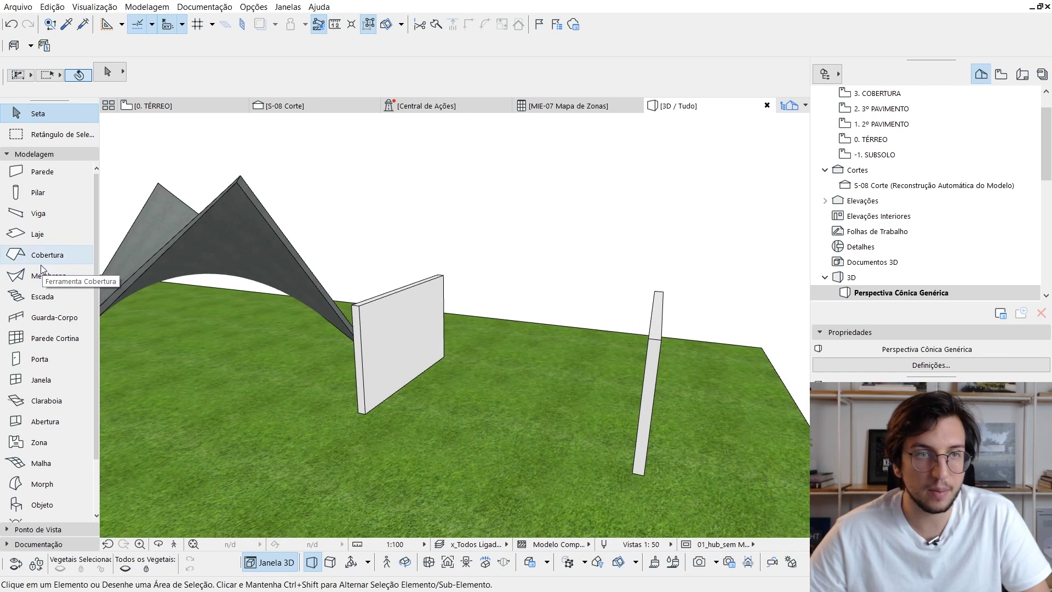
left_click(42, 274)
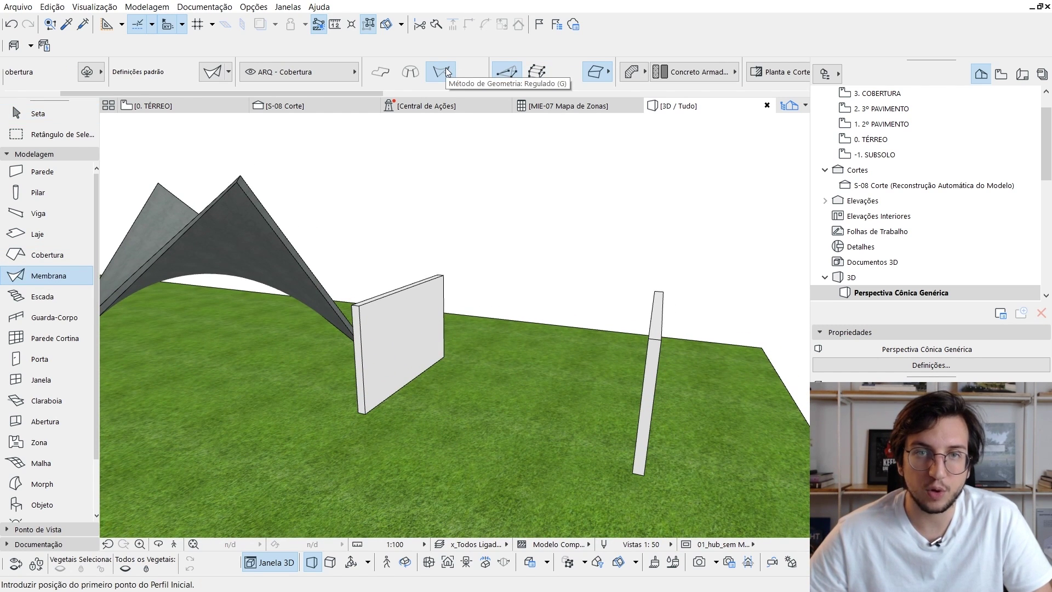
left_click(541, 79)
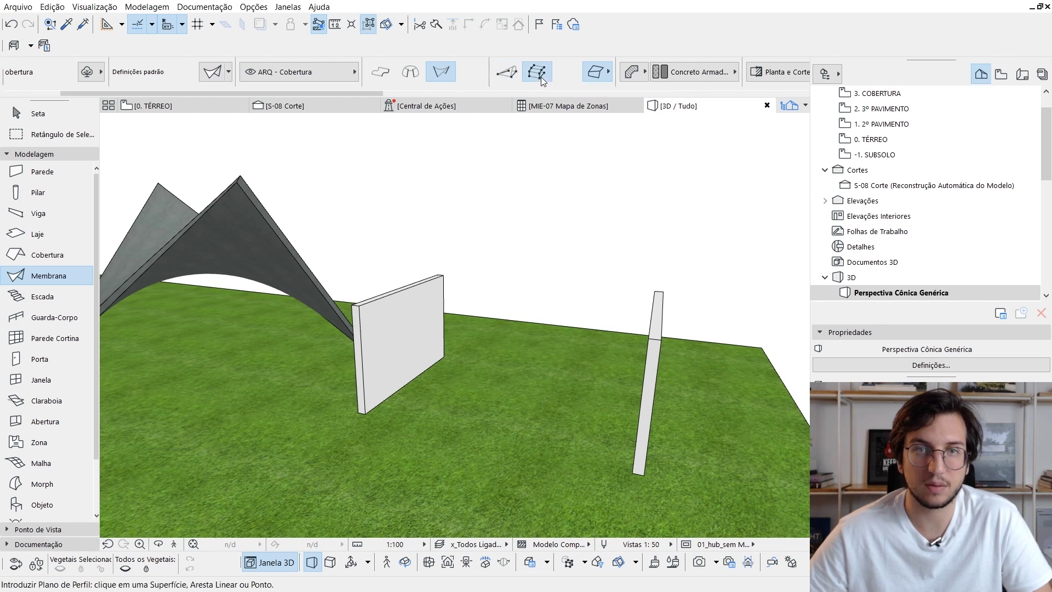
scroll(432, 396, "up", 5)
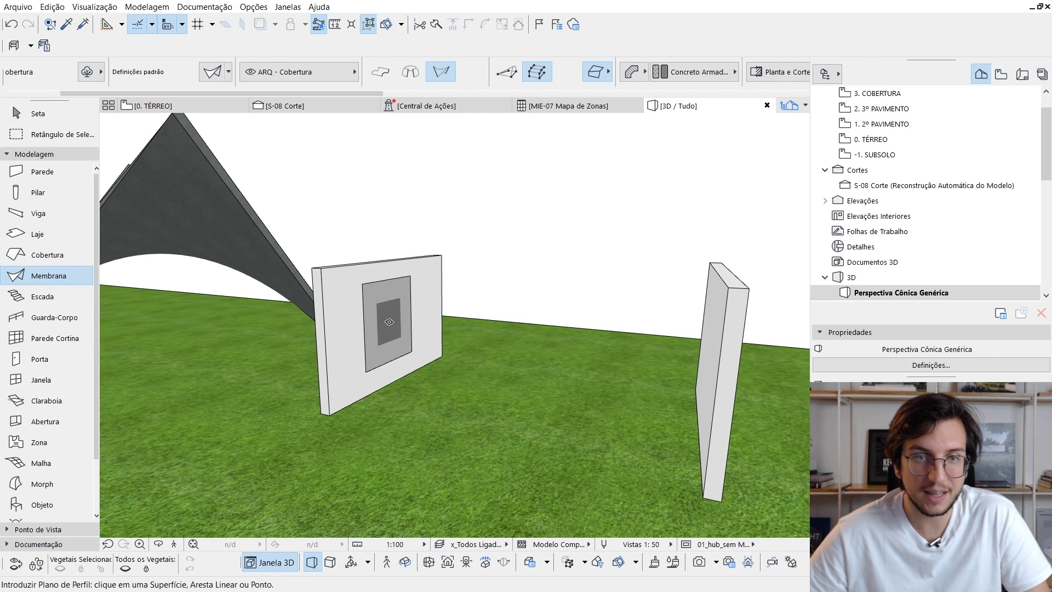
left_click(391, 308)
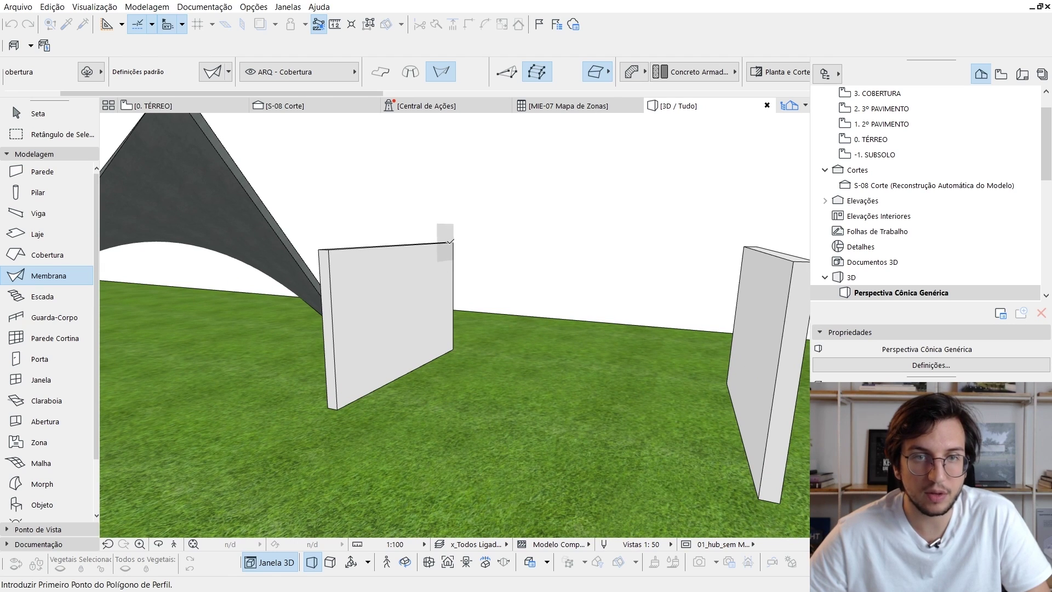
left_click(453, 241)
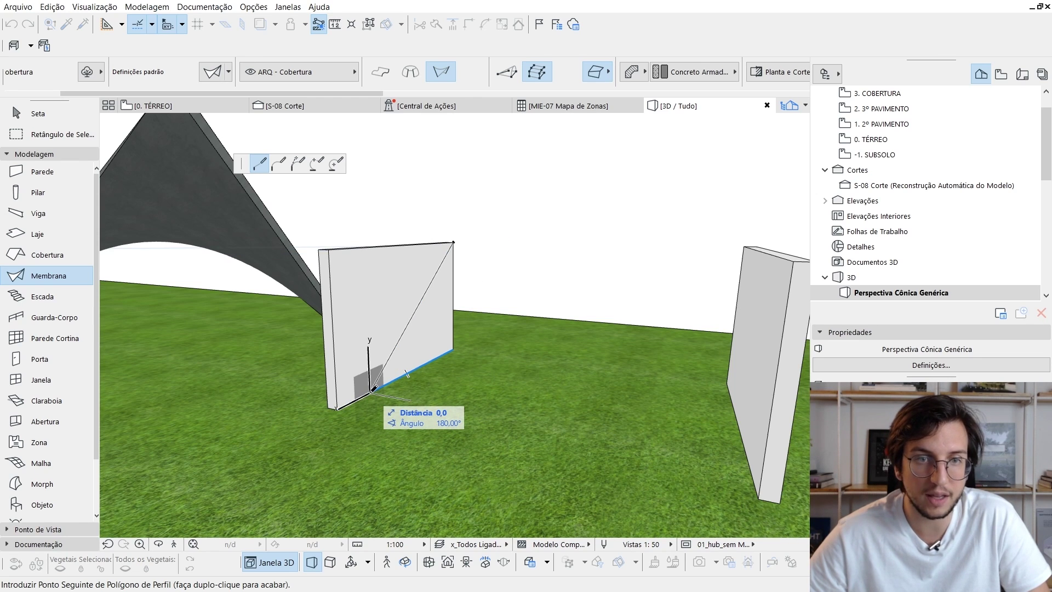
double_click(371, 391)
Step: Use the facing wall's inner face as the second profile plane and draw a short second profile there to complete the ruled shell
middle_click_drag(454, 372, 408, 352, "shift")
middle_click_drag(554, 306, 542, 296, "shift")
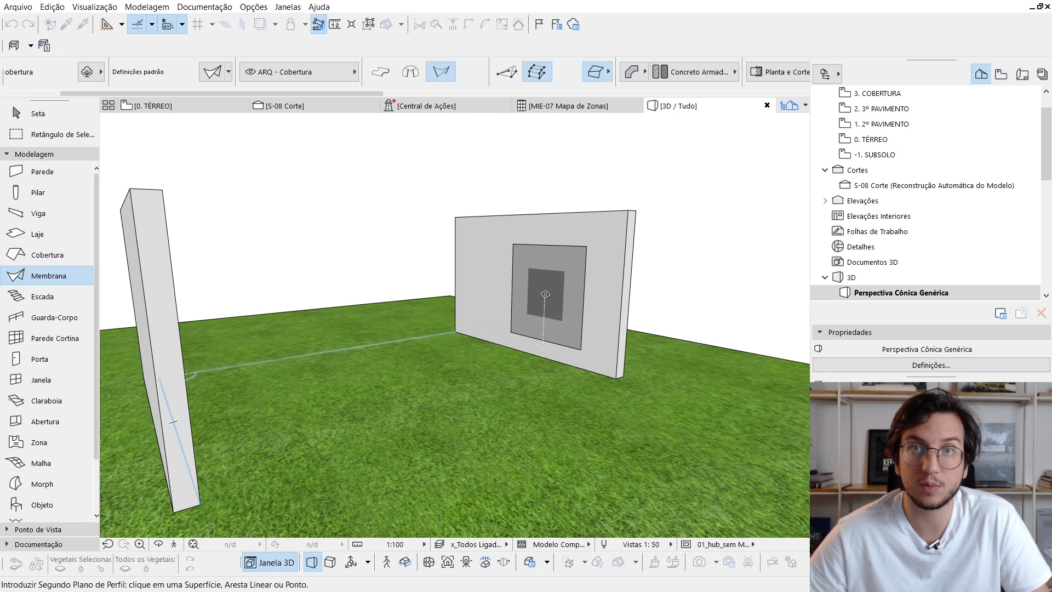
left_click(544, 292)
middle_click_drag(544, 291, 207, 383, "shift")
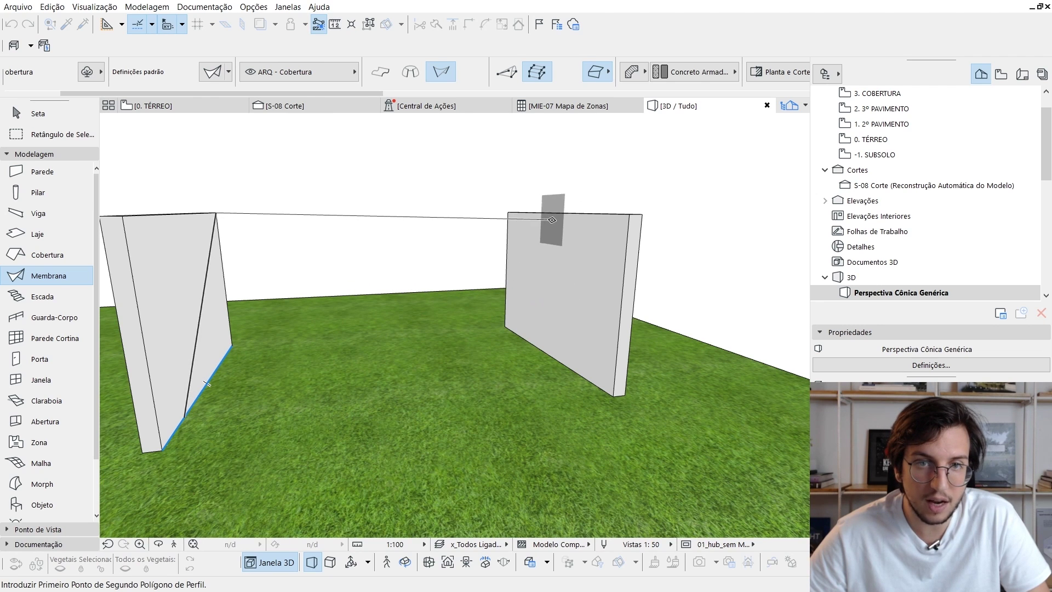
middle_click_drag(551, 213, 581, 211, "shift")
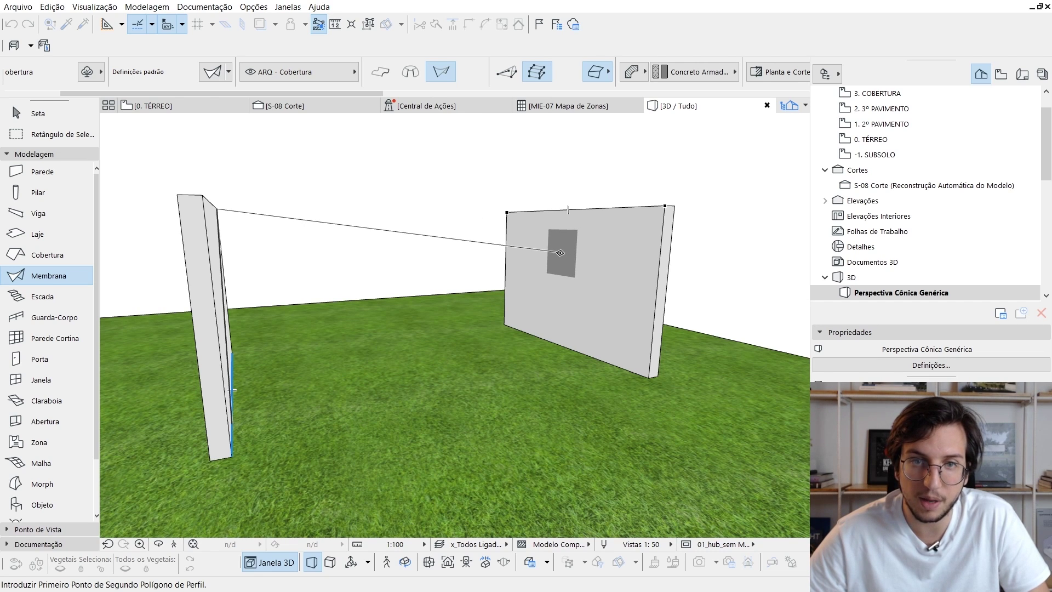
left_click(556, 252)
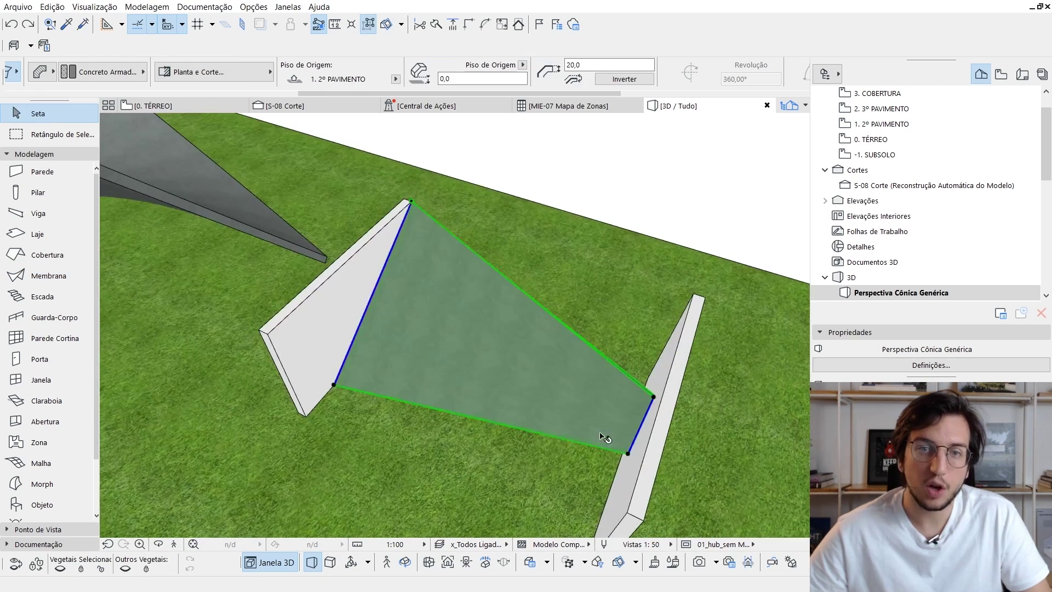
Step: Select the ruled shell between the two walls and invert the side its 20 thickness extends to
middle_click_drag(612, 390, 645, 391, "shift")
scroll(594, 387, "up", 2)
middle_click_drag(577, 372, 528, 318)
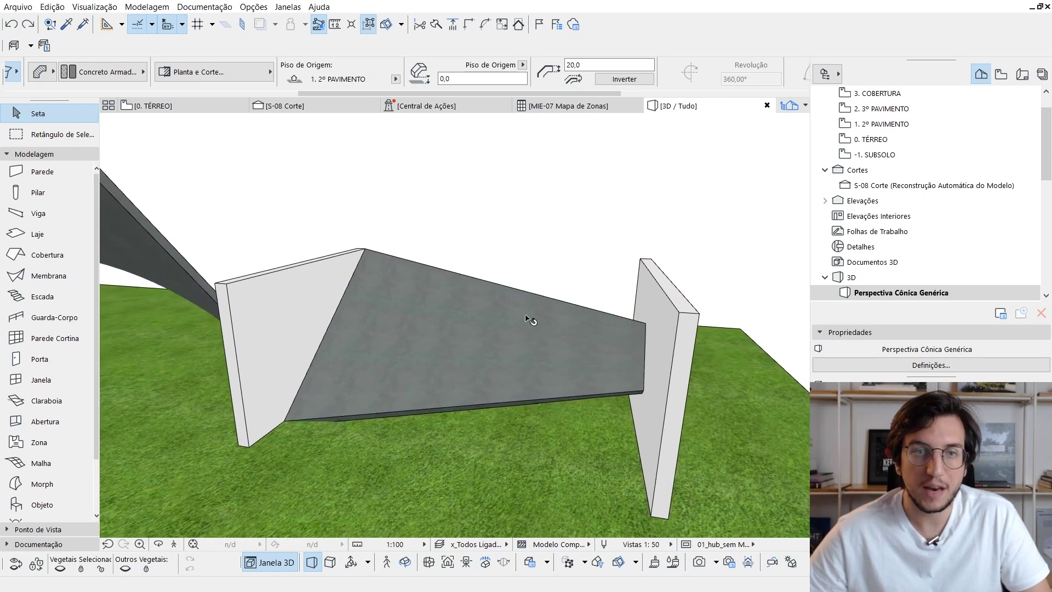
left_click(365, 267)
middle_click_drag(496, 386, 435, 389, "shift")
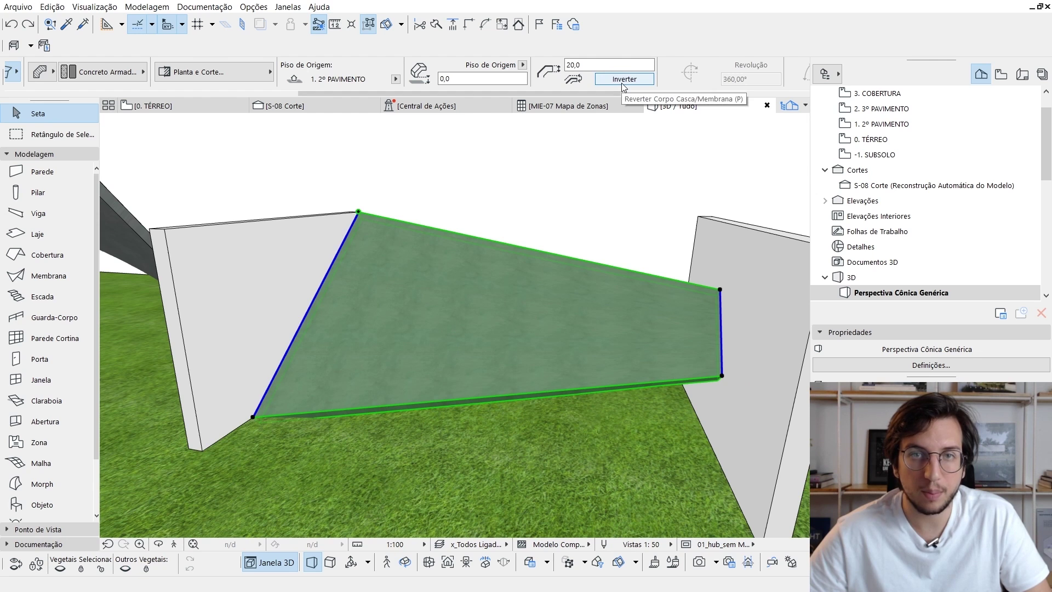
left_click(623, 80)
middle_click_drag(375, 347, 283, 382, "shift")
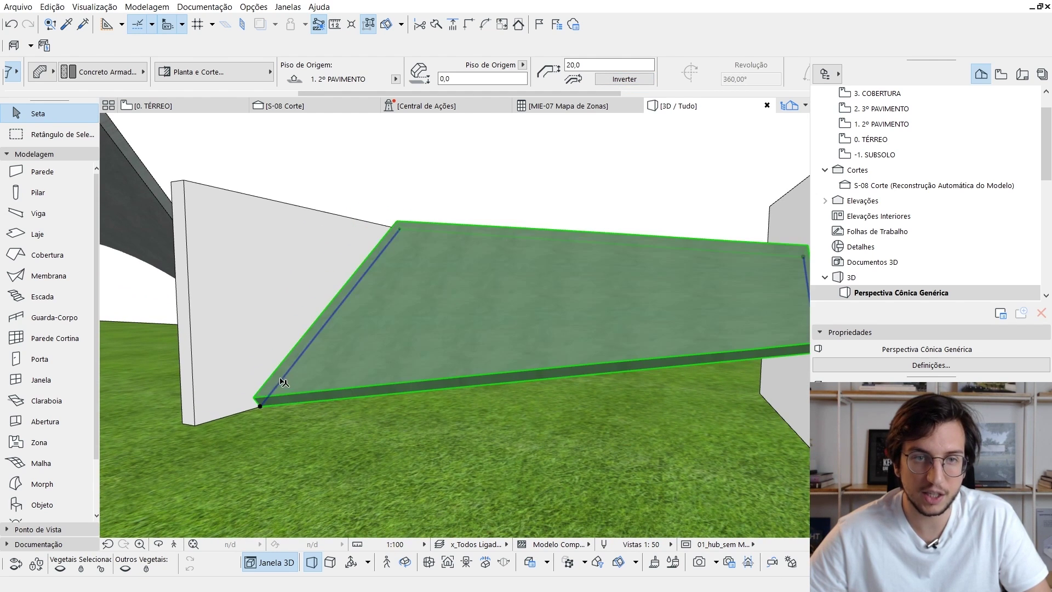
Step: Move the lower end point of the ruled shell's diagonal profile to a new position along the first wall's face
left_click(259, 406)
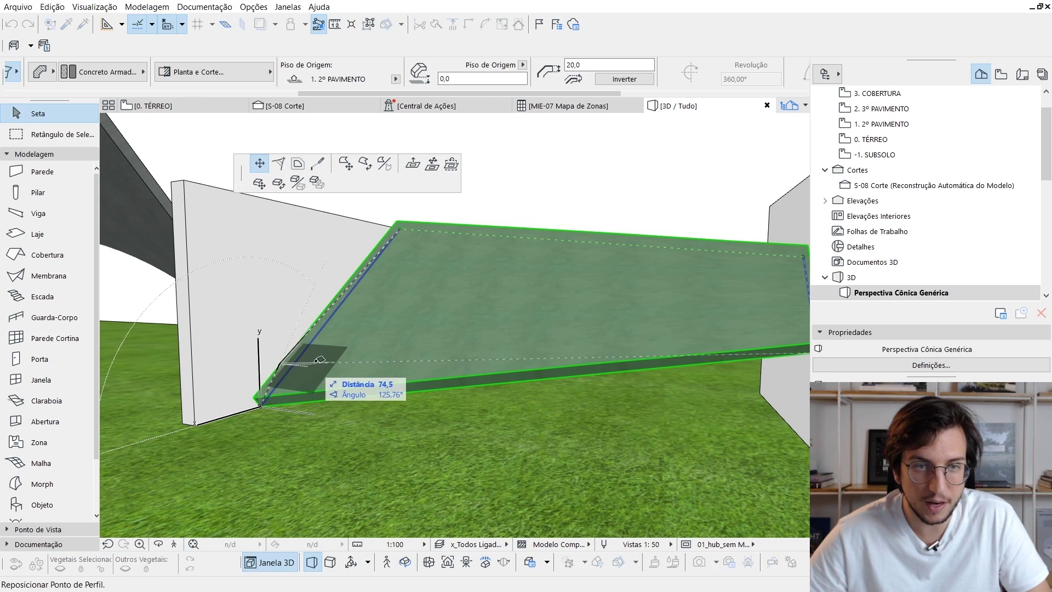
middle_click_drag(337, 348, 230, 321, "shift")
scroll(447, 387, "up", 3)
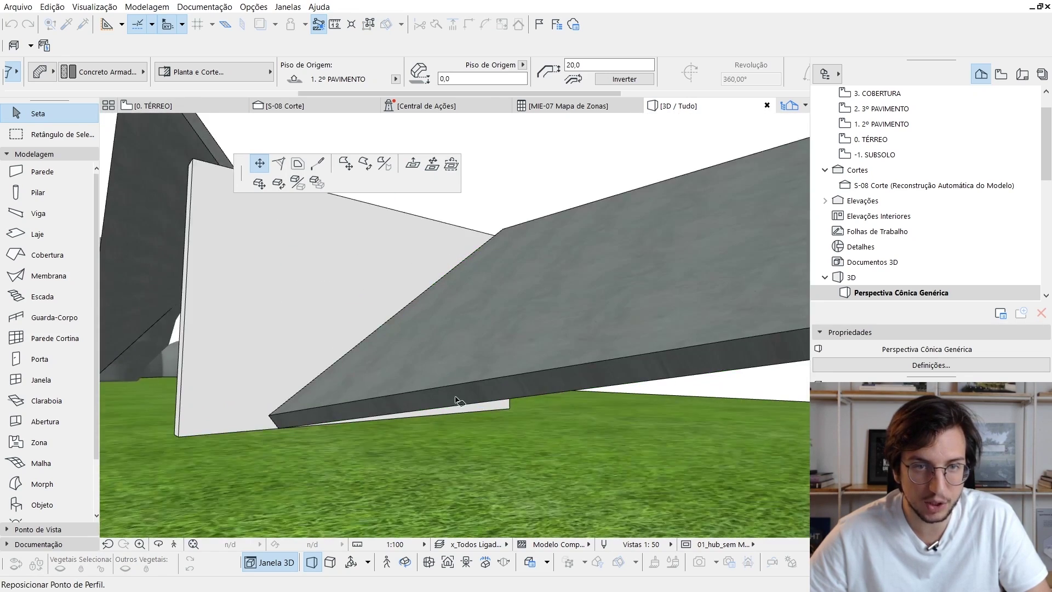
middle_click_drag(456, 398, 313, 299, "shift")
left_click(419, 385)
Step: Reposition more end points of the ruled shell's profiles along the wall faces to reshape its twist, and deselect the shell
scroll(337, 379, "down", 3)
left_click(392, 167)
left_click(315, 223)
scroll(307, 302, "up", 1)
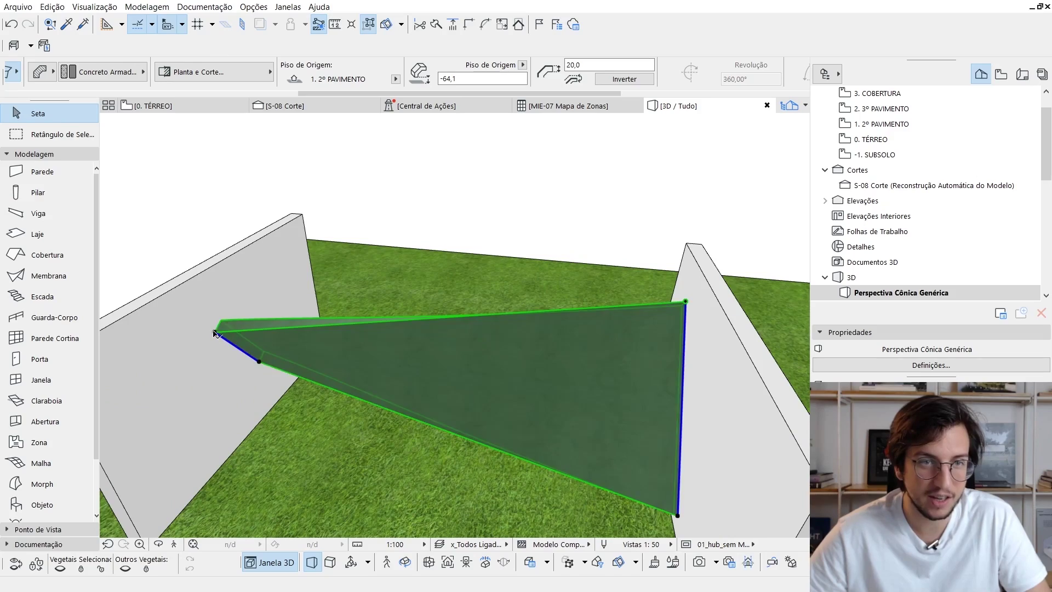
left_click(214, 333)
left_click(164, 364)
middle_click_drag(195, 378, 564, 325, "shift")
left_click(559, 330)
left_click(564, 341)
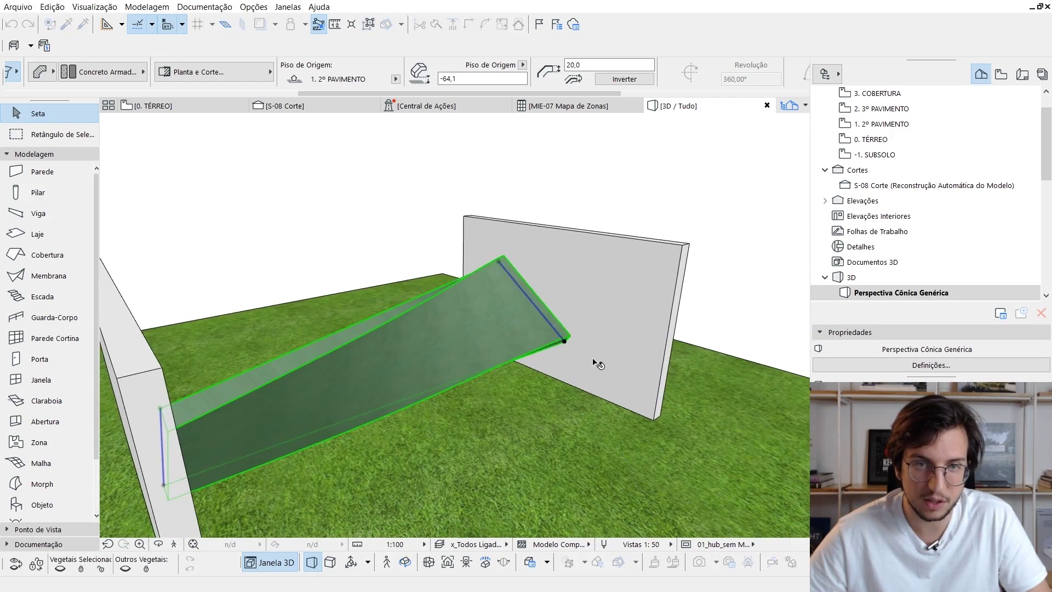
key("Escape")
Step: Cut a circular hole through the ruled shell between the walls, defining the outline by its centre on a plane facing the shell
middle_click_drag(614, 362, 400, 316, "shift")
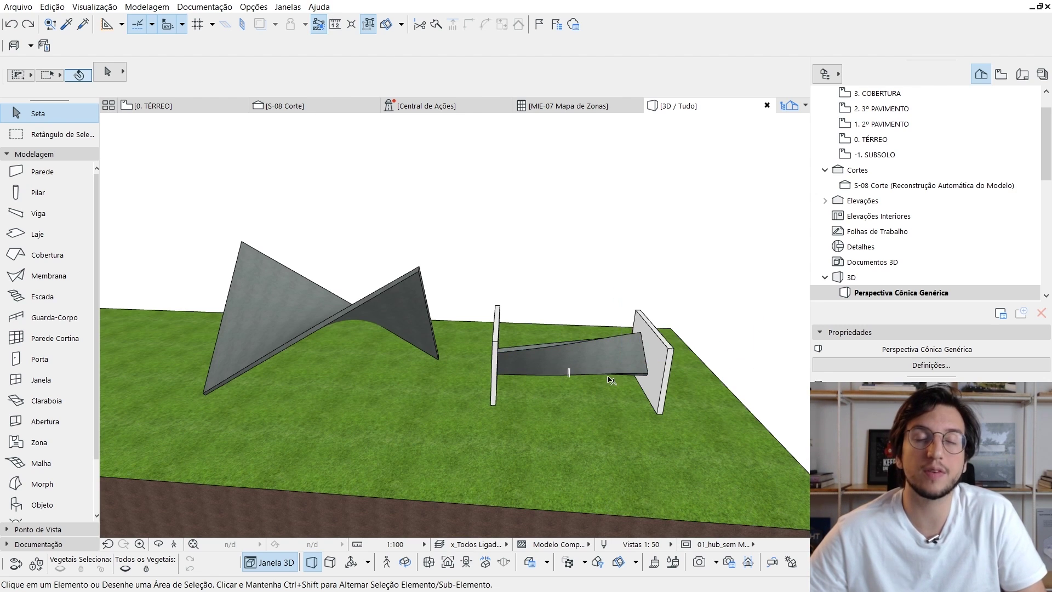
scroll(644, 356, "up", 6)
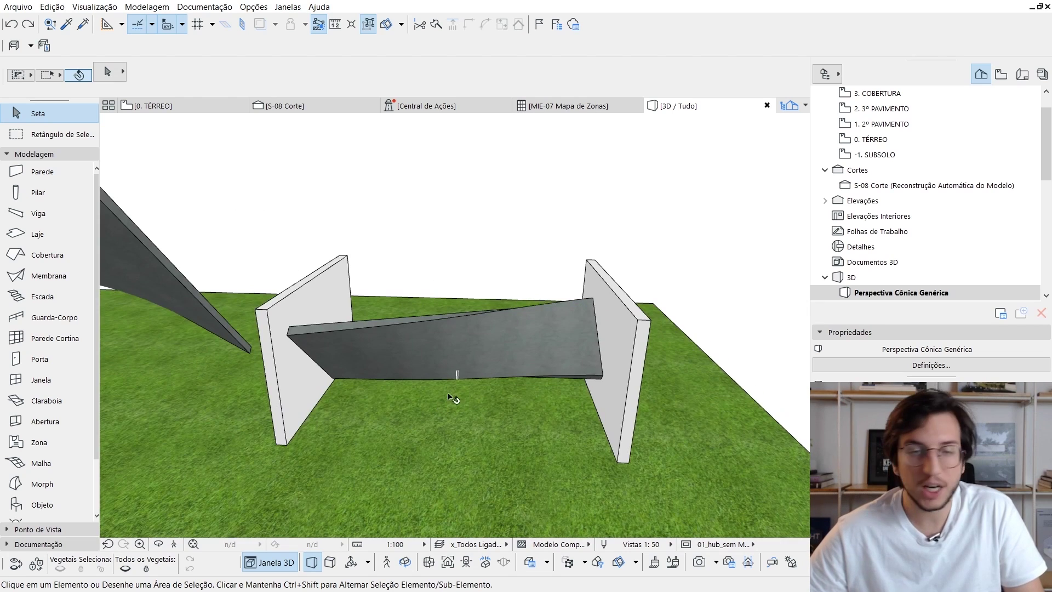
left_click(466, 319)
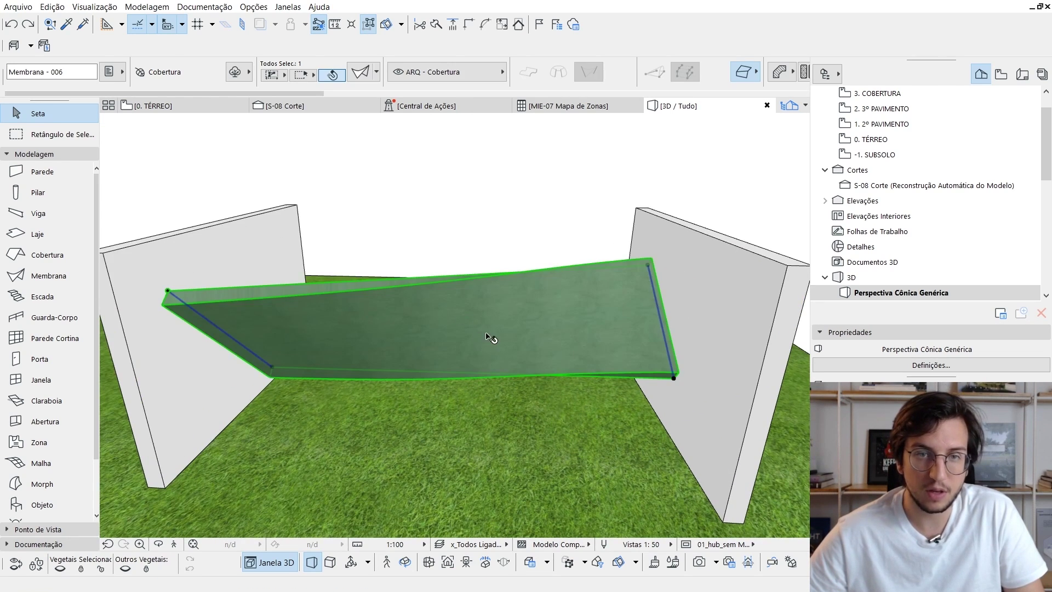
middle_click_drag(490, 335, 467, 313, "shift")
right_click(461, 309)
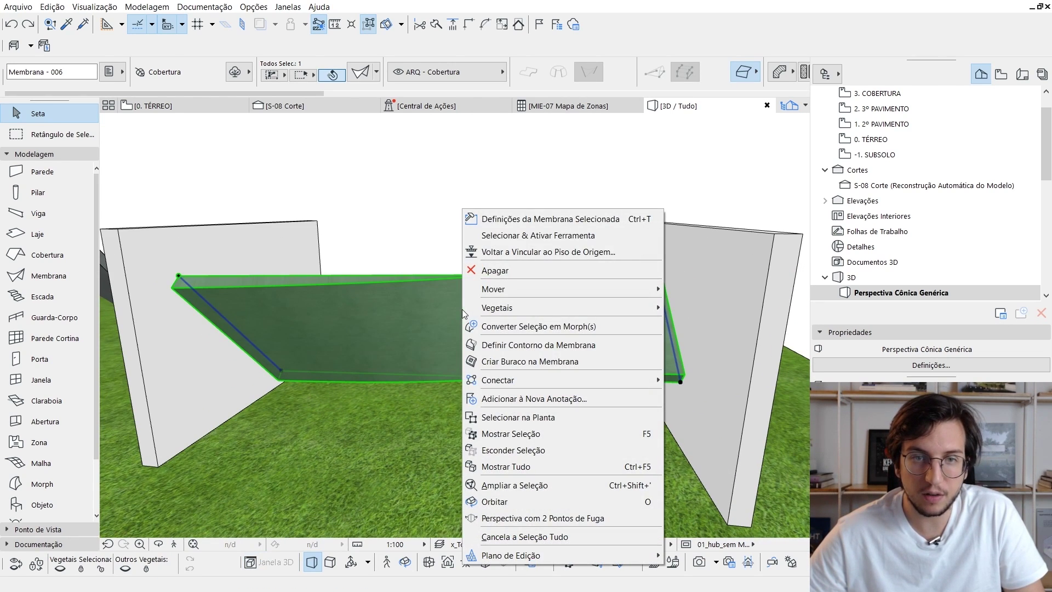
left_click(520, 364)
middle_click_drag(521, 363, 537, 328, "shift")
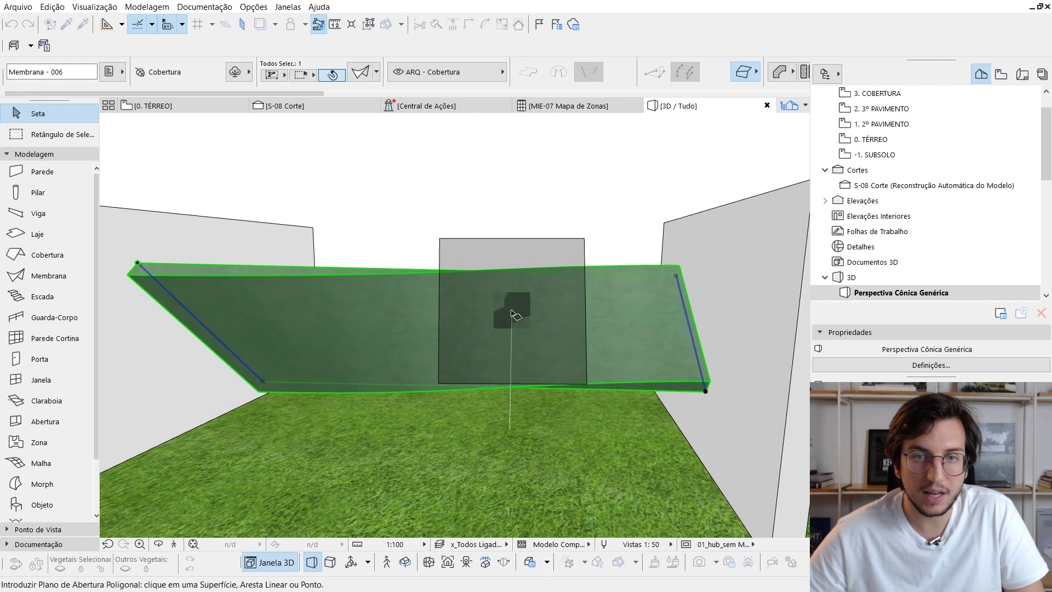
left_click(521, 317)
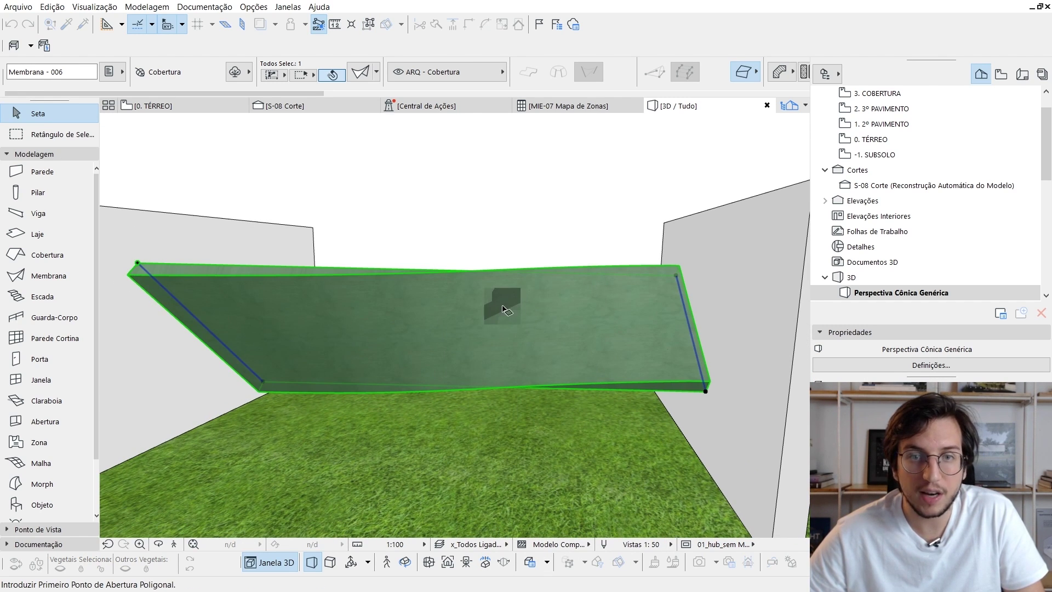
left_click(504, 306)
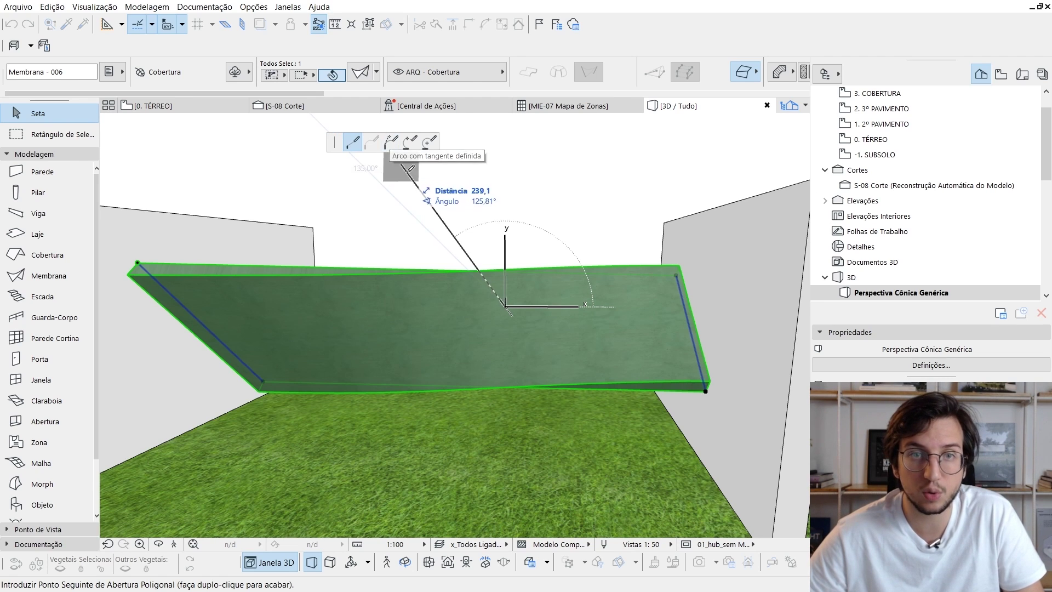
left_click(429, 142)
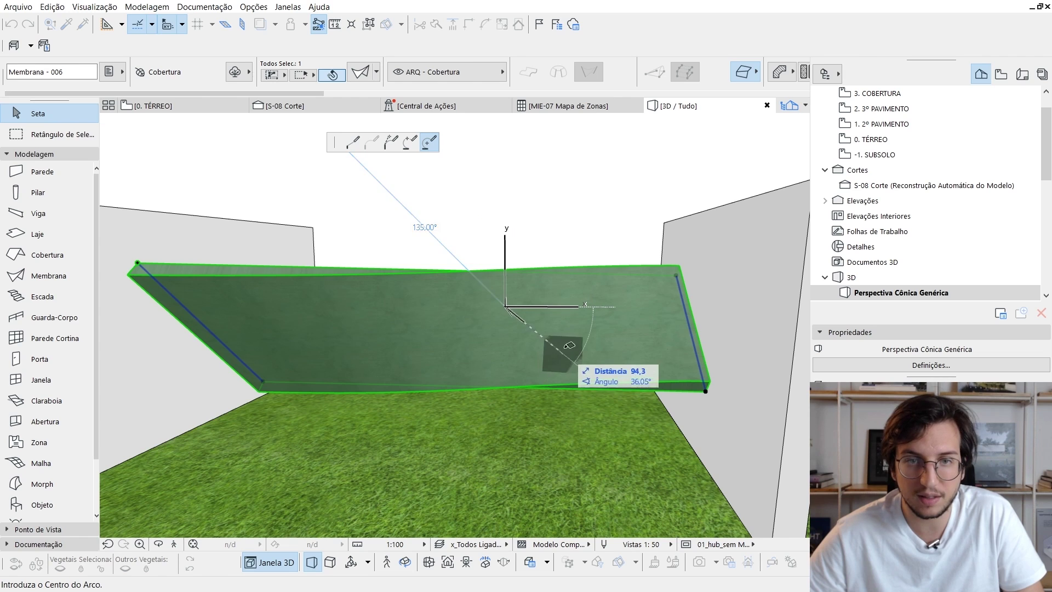
left_click(533, 333)
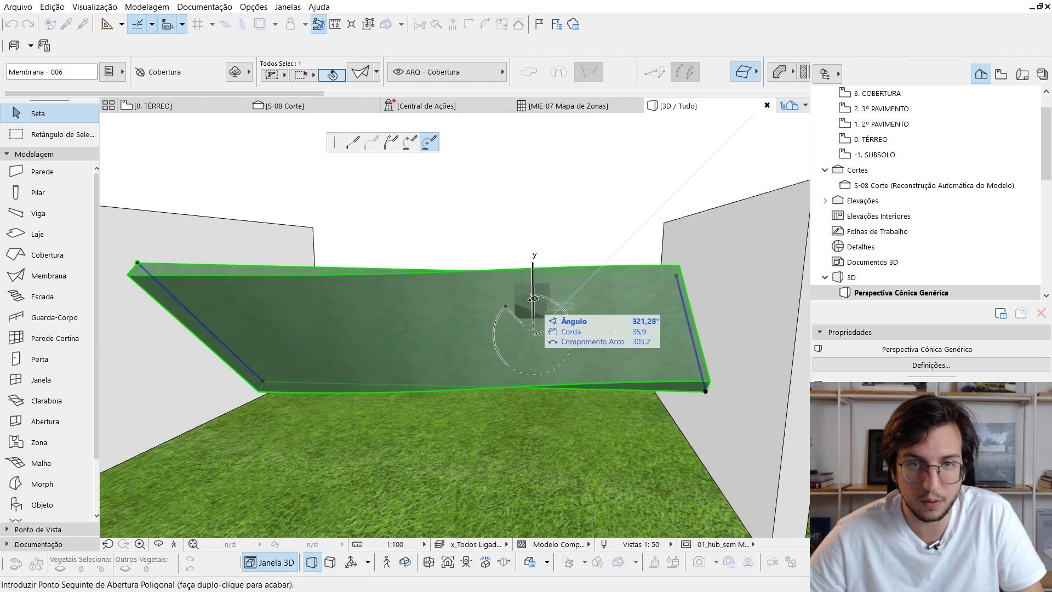
left_click(504, 300)
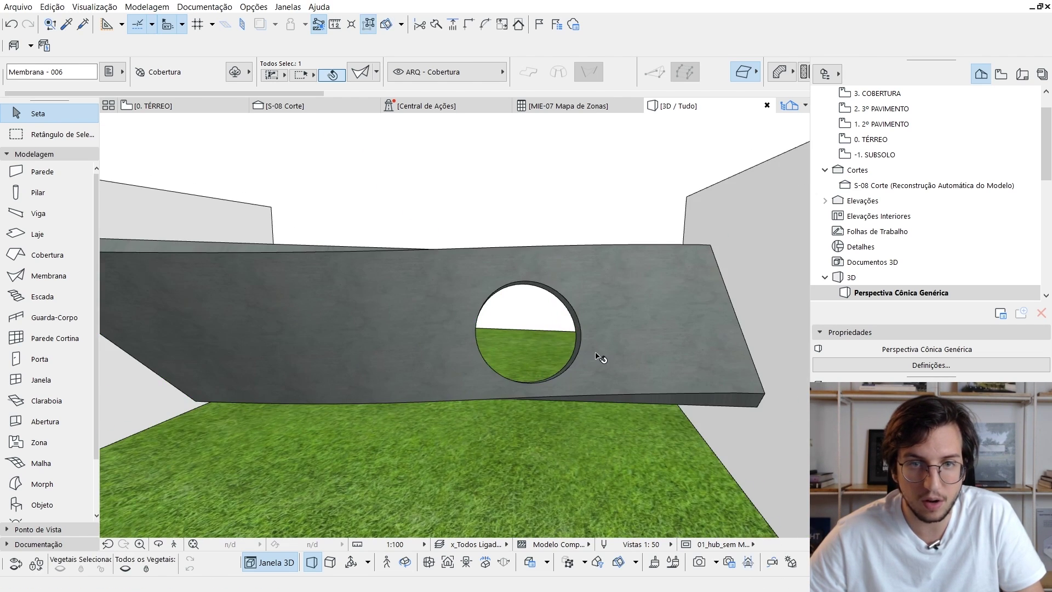
scroll(600, 351, "up", 3)
middle_click_drag(602, 318, 564, 280, "shift")
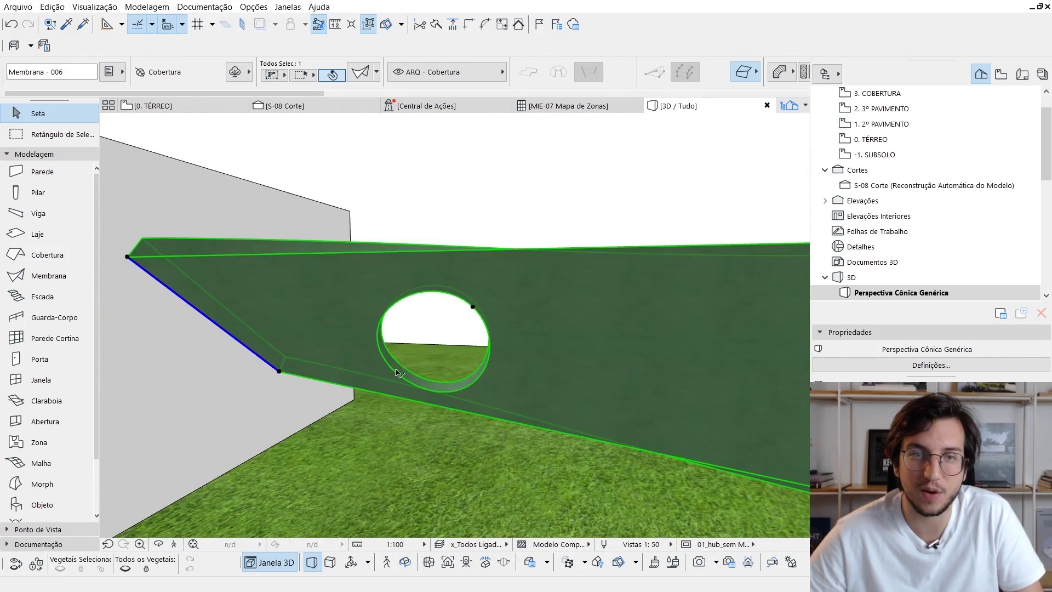
scroll(396, 371, "down", 3)
middle_click_drag(396, 371, 410, 292, "shift")
key("Escape")
Step: Cut a rectangular hole about 91 wide and 190 high in the vase-shaped revolved shell, beside its rotation axis
scroll(569, 399, "down", 2)
scroll(410, 292, "down", 3)
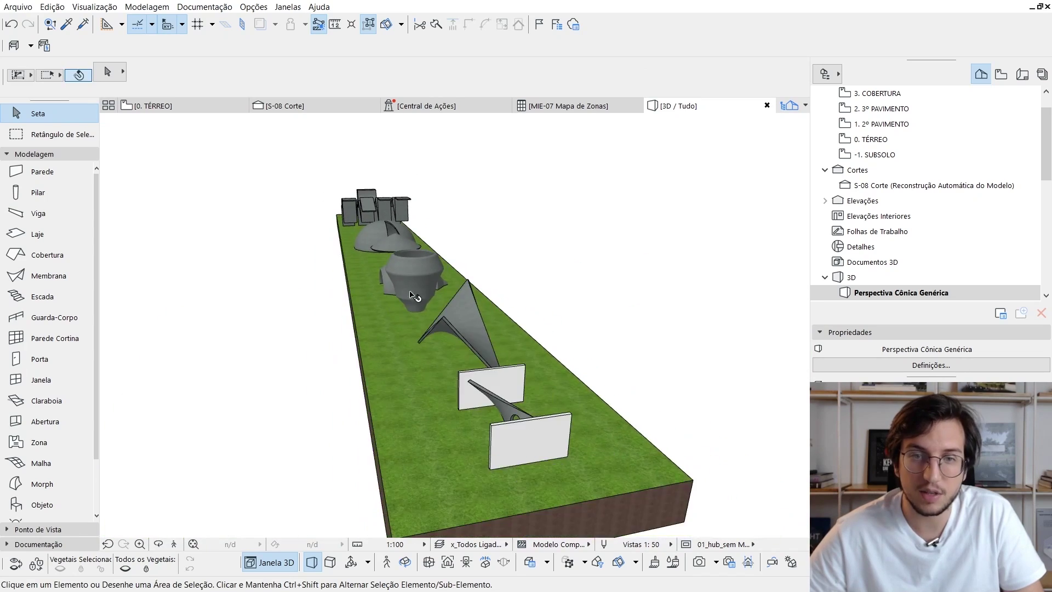
scroll(409, 295, "up", 8)
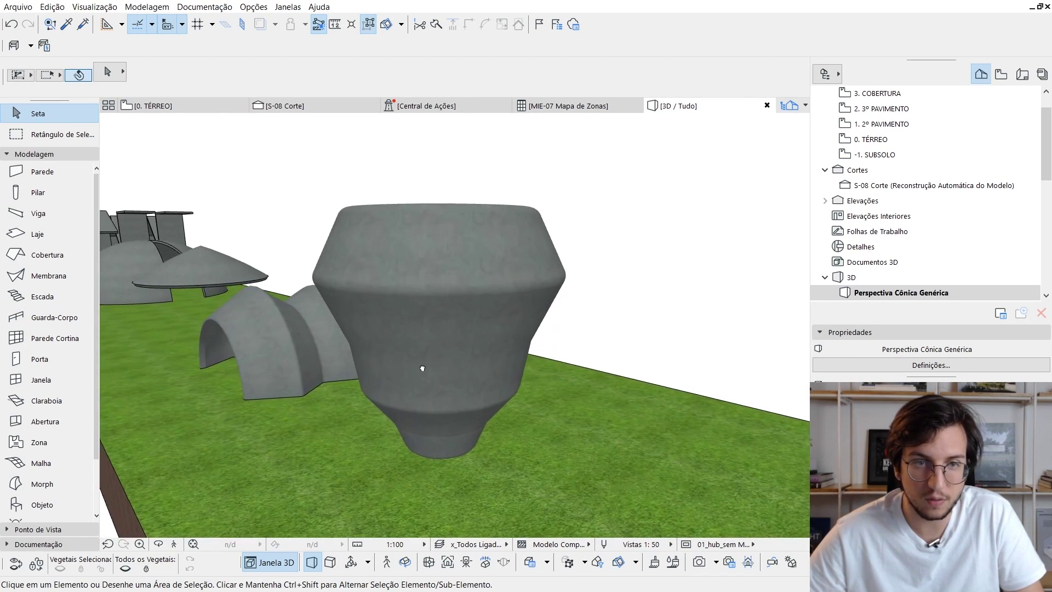
middle_click_drag(422, 368, 500, 366)
left_click(456, 329)
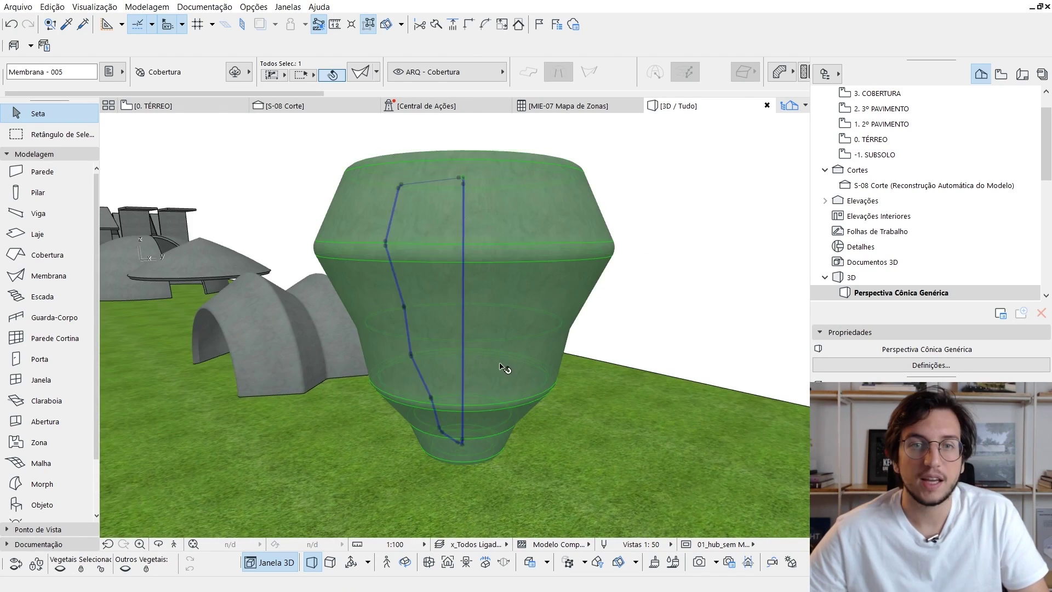
scroll(499, 366, "up", 1)
right_click(492, 283)
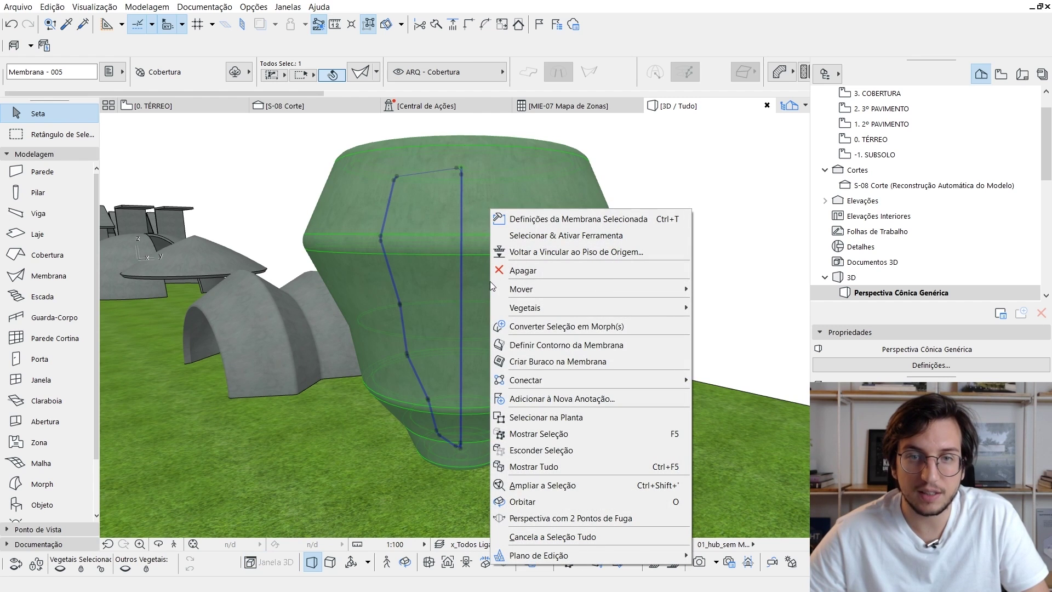
left_click(534, 364)
scroll(494, 307, "up", 2)
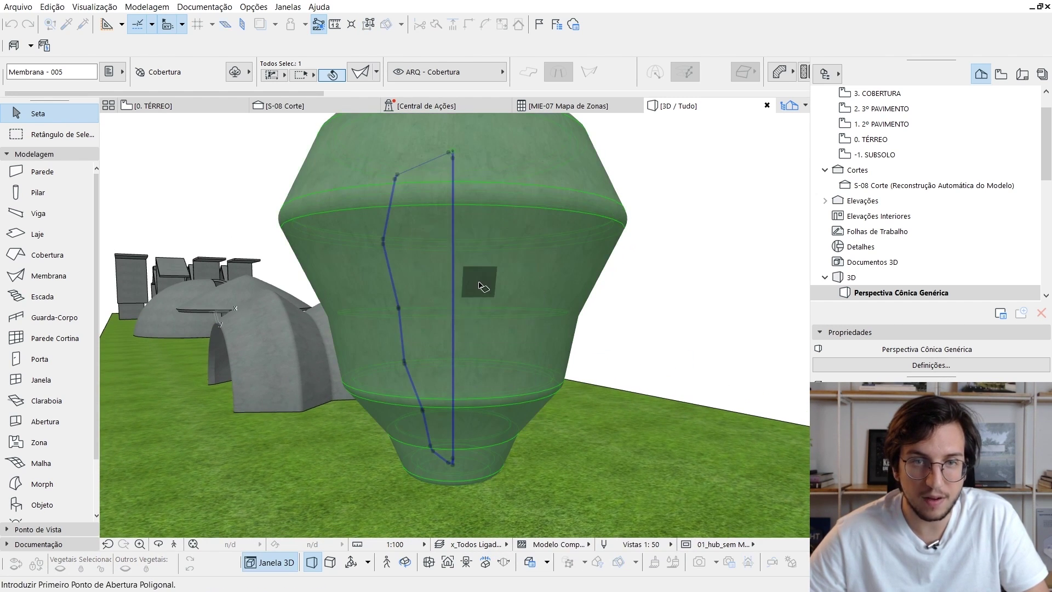
middle_click_drag(496, 309, 459, 313, "shift")
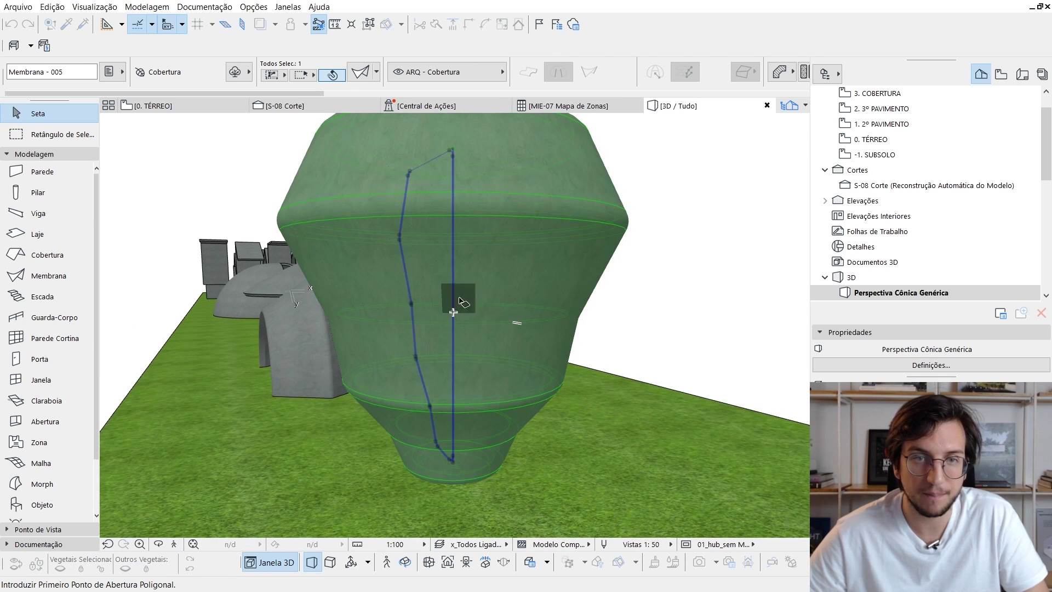
left_click(479, 276)
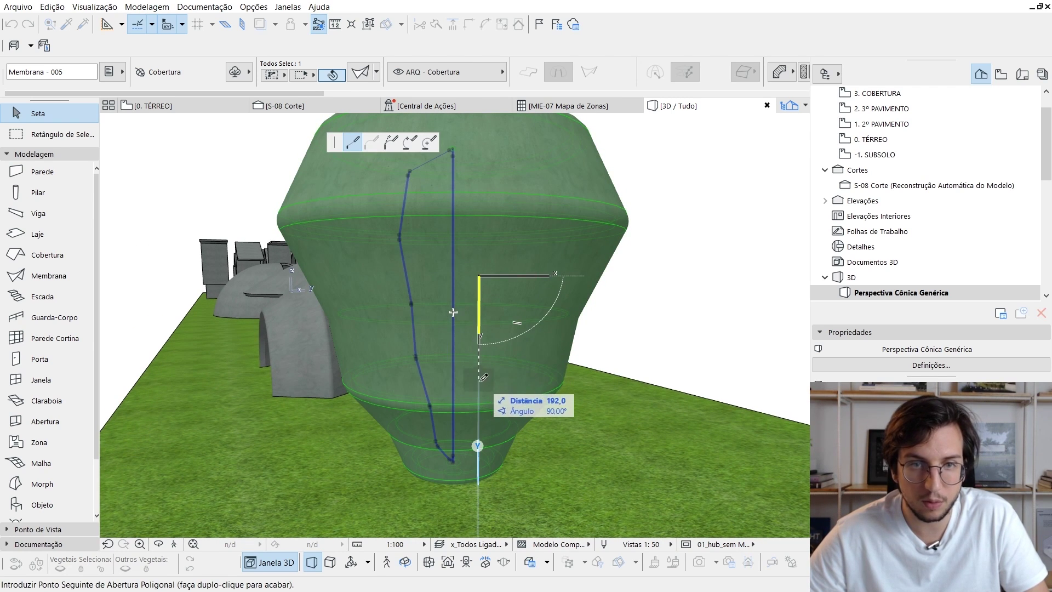
left_click(538, 384)
left_click(541, 276)
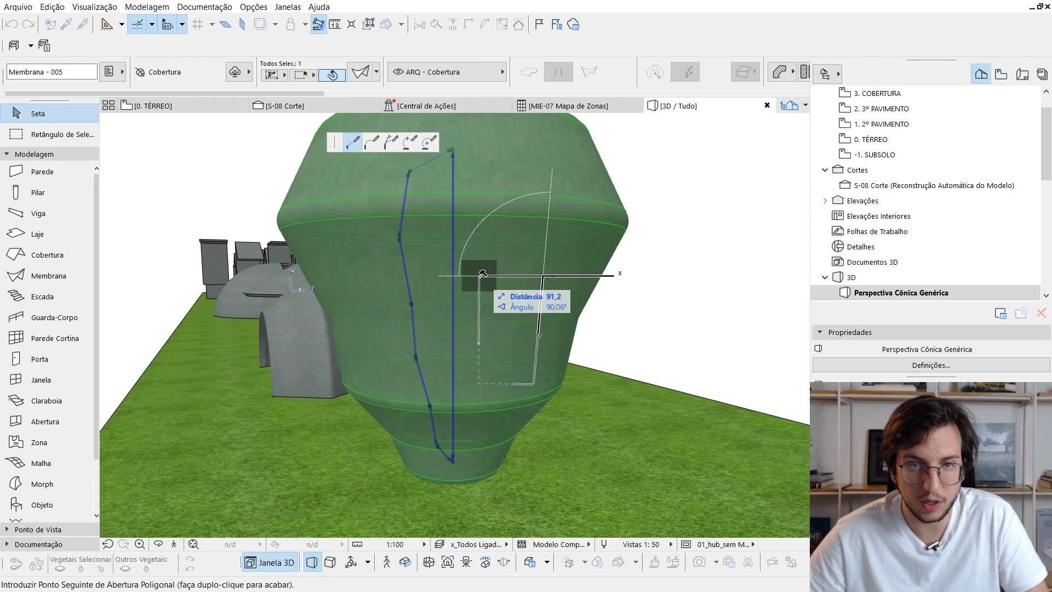
left_click(479, 276)
Step: Select the vase-shaped shell and examine from several sides how the hole's cutting body passes through it
middle_click_drag(531, 341, 386, 359, "shift")
middle_click_drag(482, 356, 500, 375, "shift")
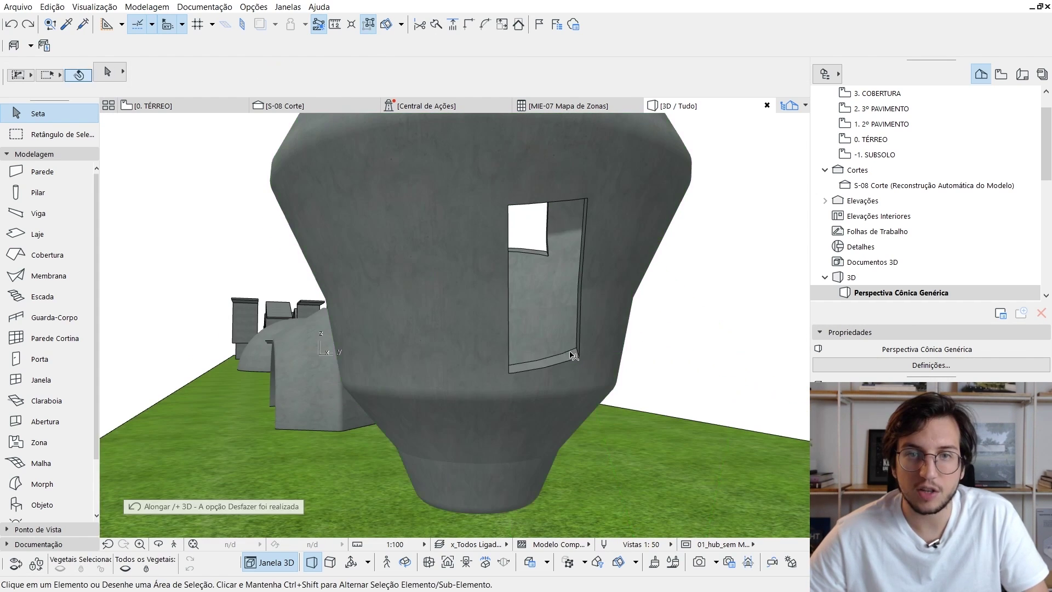
middle_click_drag(576, 351, 644, 375)
left_click(532, 384)
scroll(487, 362, "down", 2)
middle_click_drag(524, 372, 491, 363, "shift")
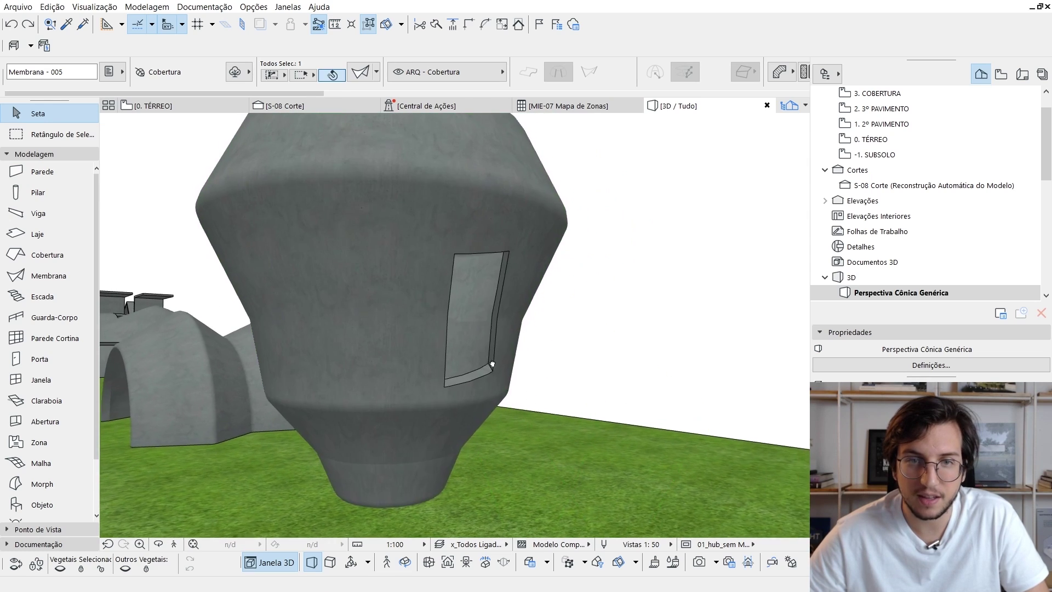
scroll(472, 333, "down", 4)
middle_click_drag(426, 331, 556, 352, "shift")
middle_click_drag(478, 361, 484, 411, "shift")
middle_click_drag(430, 315, 464, 357)
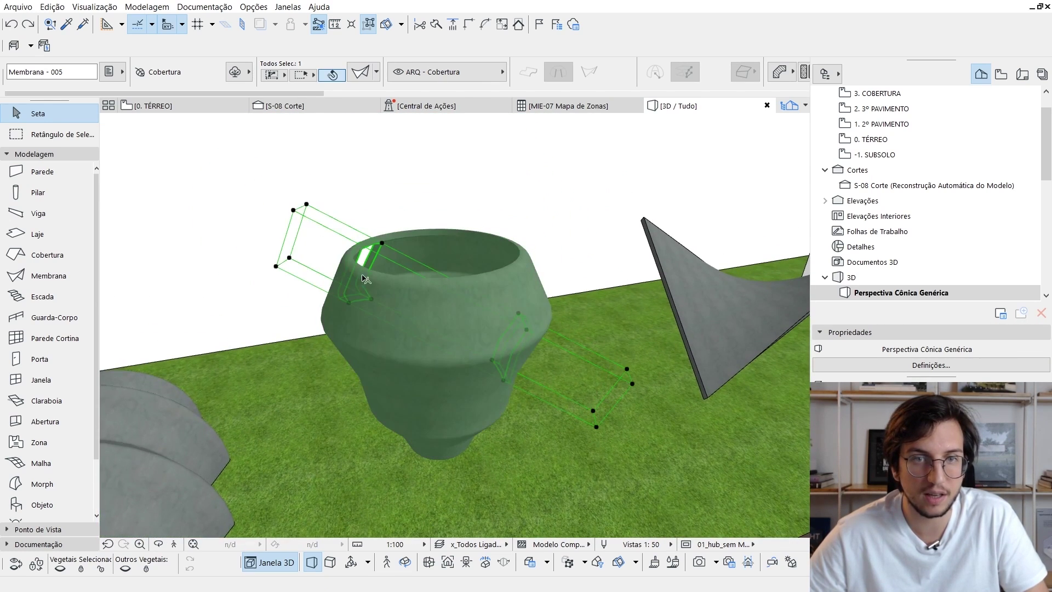
middle_click_drag(366, 279, 578, 384, "shift")
scroll(579, 384, "up", 3)
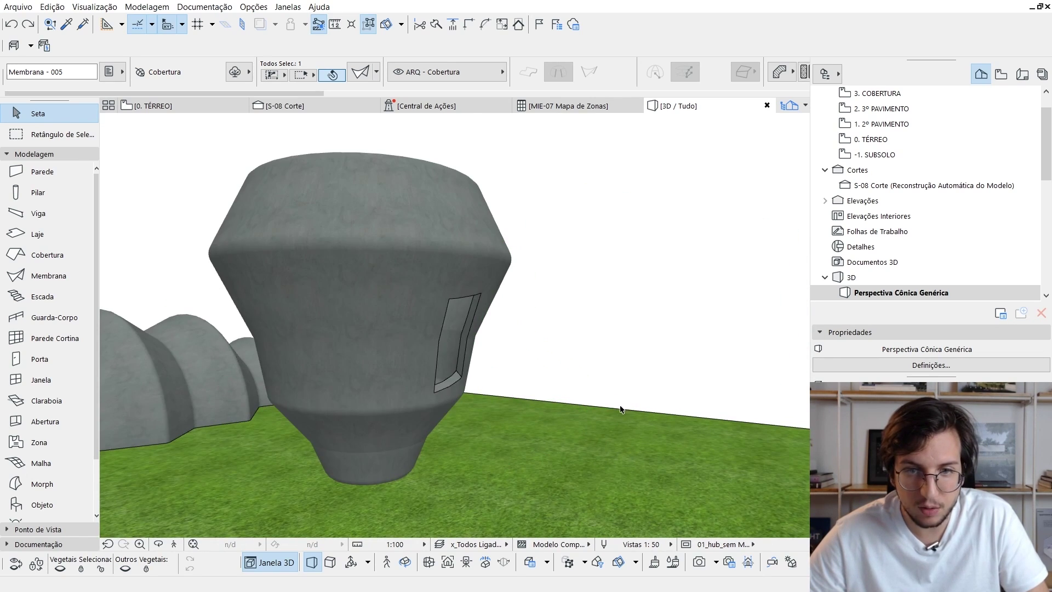
Step: Shorten the hole's cutting body from its outer end on the near side to inside the vase, so it pierces only the far side
left_click(618, 407)
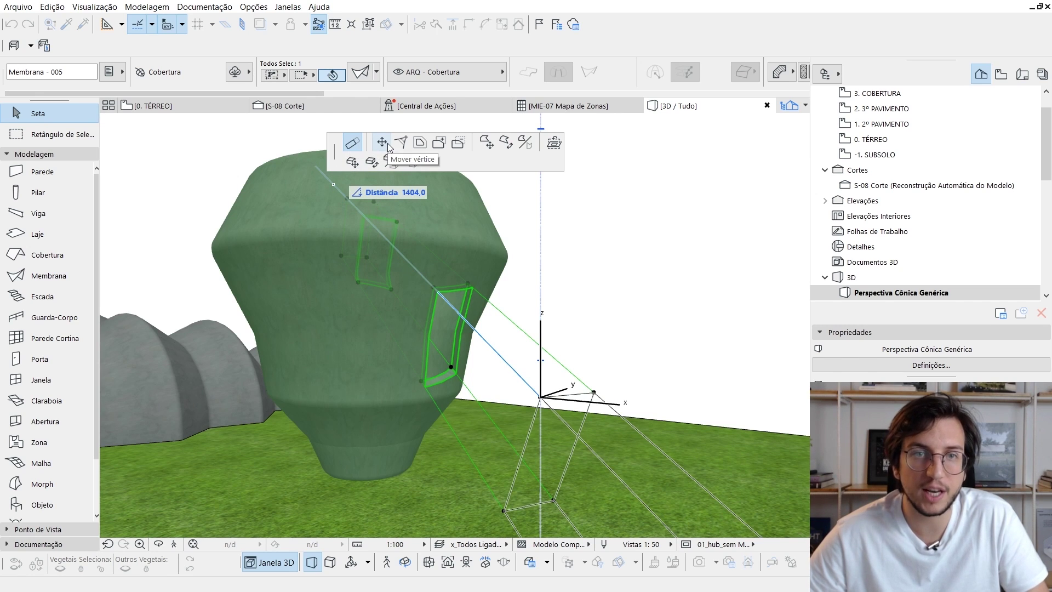
left_click(353, 144)
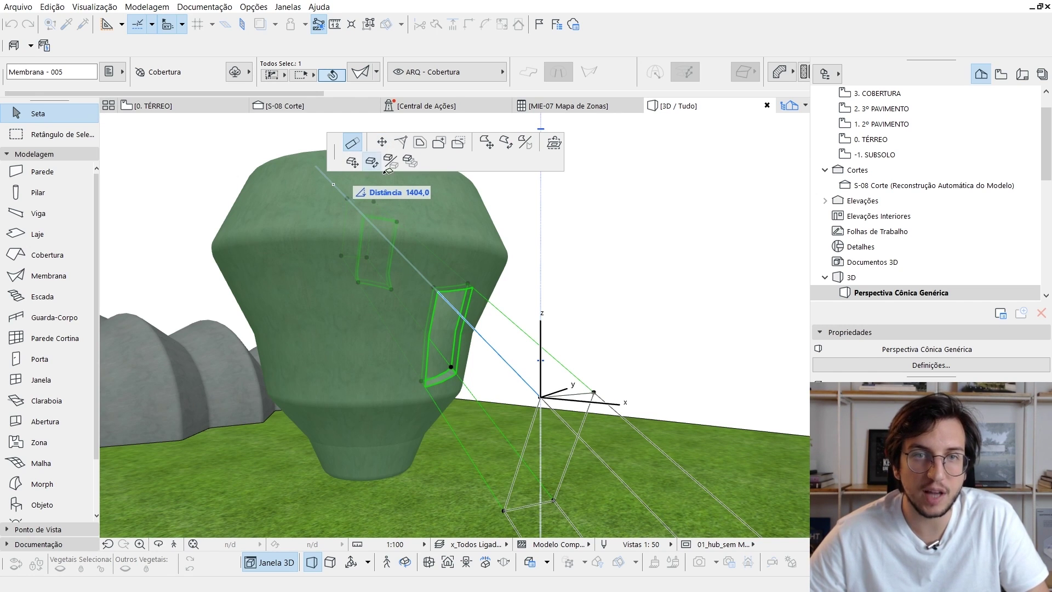
middle_click_drag(428, 264, 479, 286, "shift")
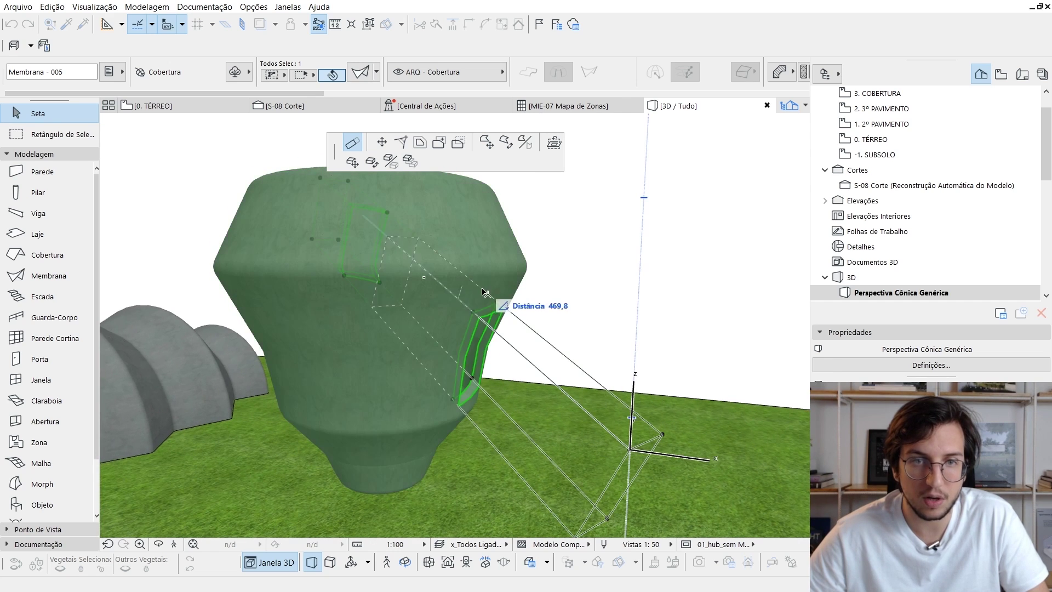
left_click(463, 292)
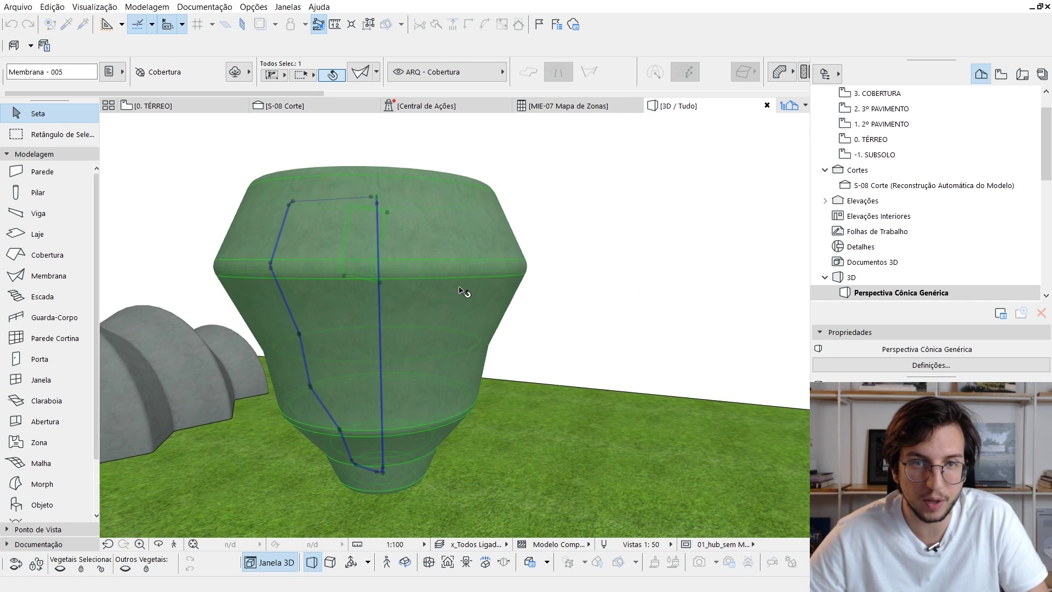
Step: View the vase-shaped shell from above and reselect it to examine the extent of the shortened cutting body
key("o")
left_click_drag(380, 280, 445, 331)
middle_click_drag(445, 330, 369, 364, "shift")
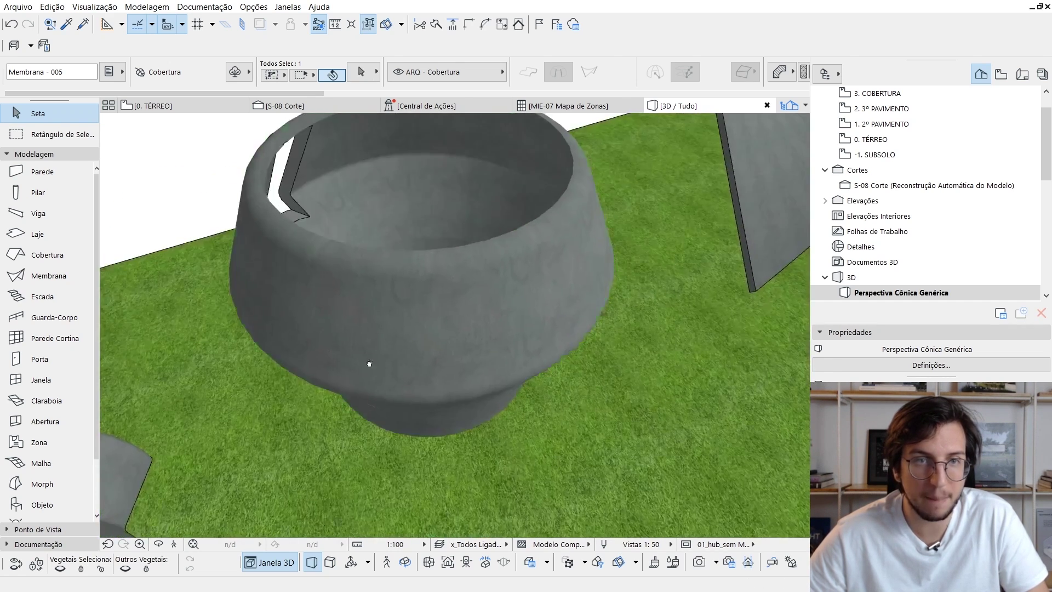
middle_click_drag(401, 213, 547, 373)
key("Escape")
left_click(324, 281)
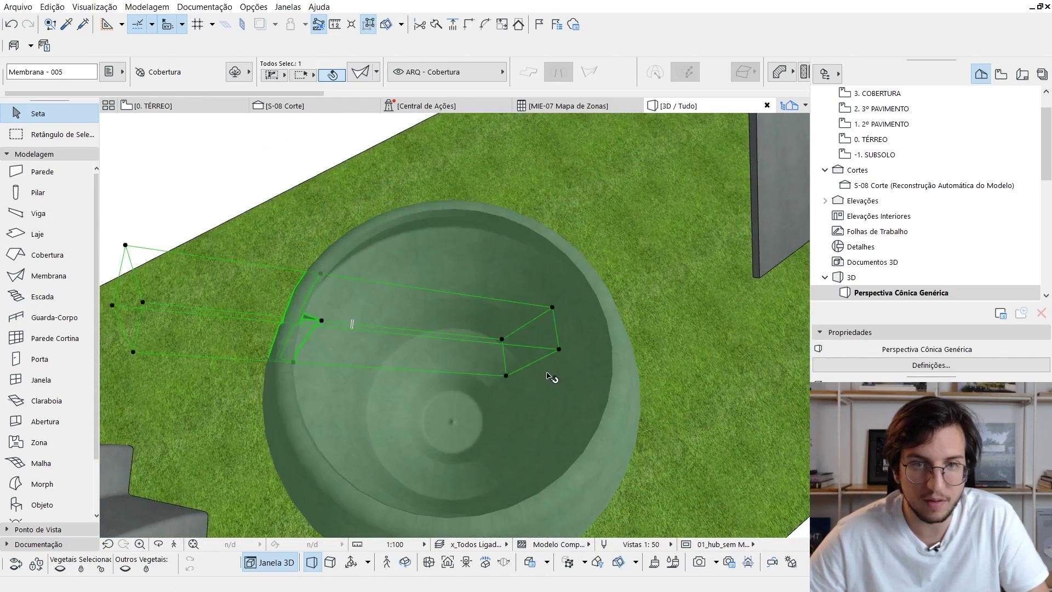